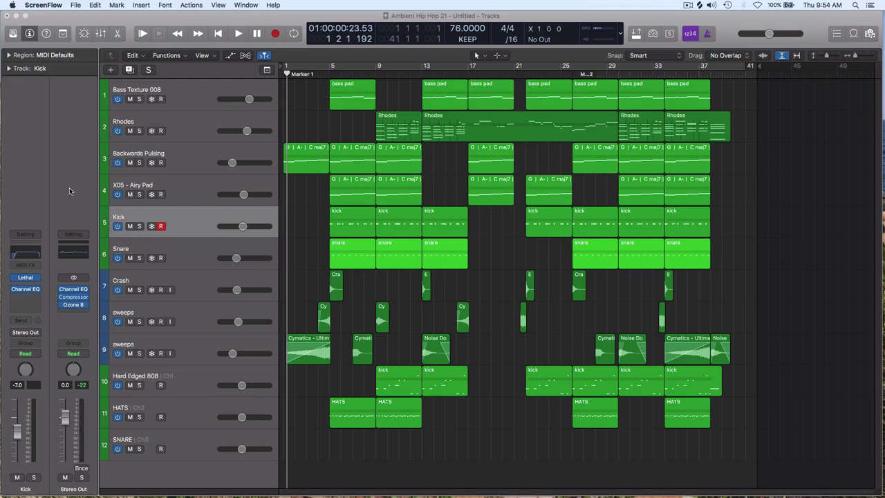
# Step: Play the whole arrangement from the beginning, stop it past the last region and turn on cycle mode
pyautogui.click(291, 19)
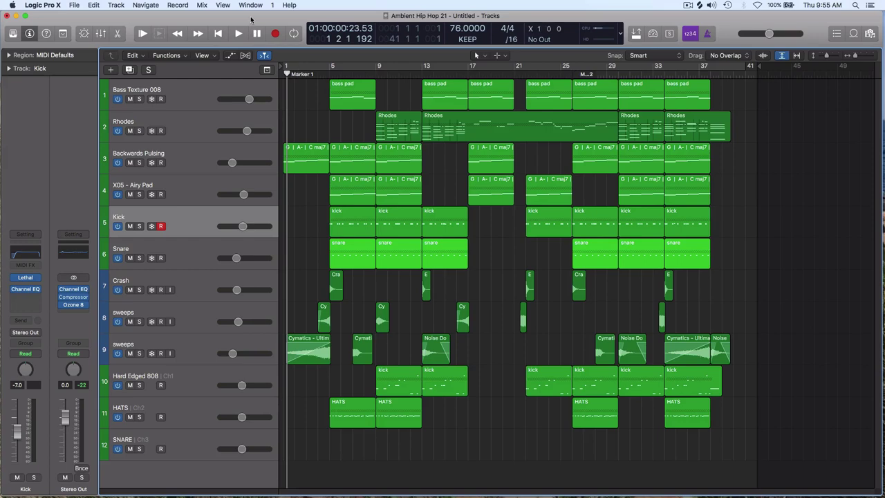
pyautogui.press('Return')
pyautogui.press('space')
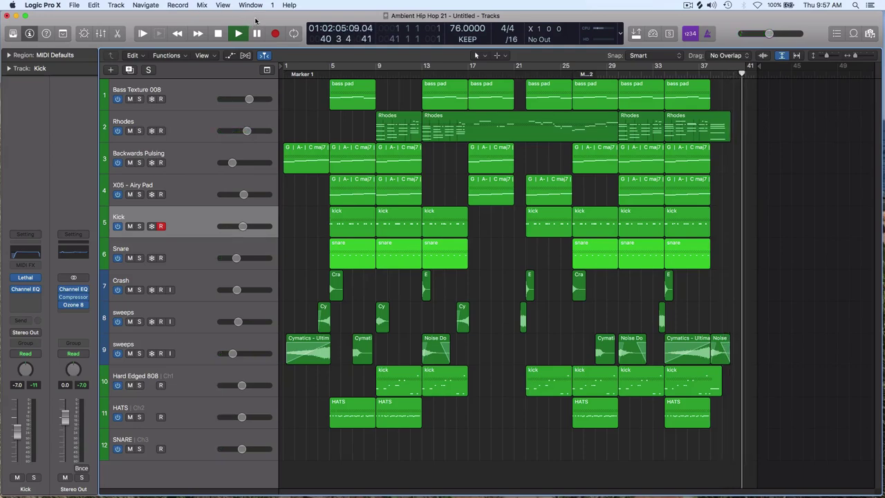
pyautogui.click(305, 64)
pyautogui.press('space')
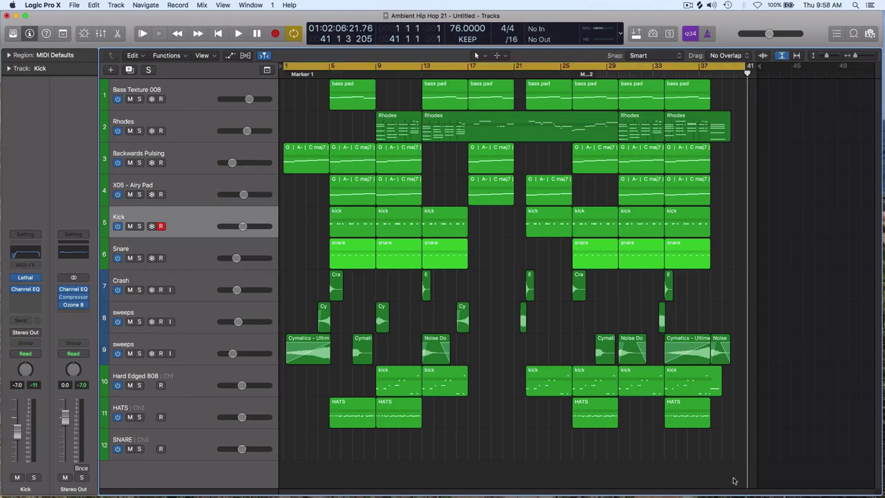
# Step: Recolour all regions in the arrangement dark indigo and clear the selection
pyautogui.moveTo(759, 479); pyautogui.dragTo(289, 149)
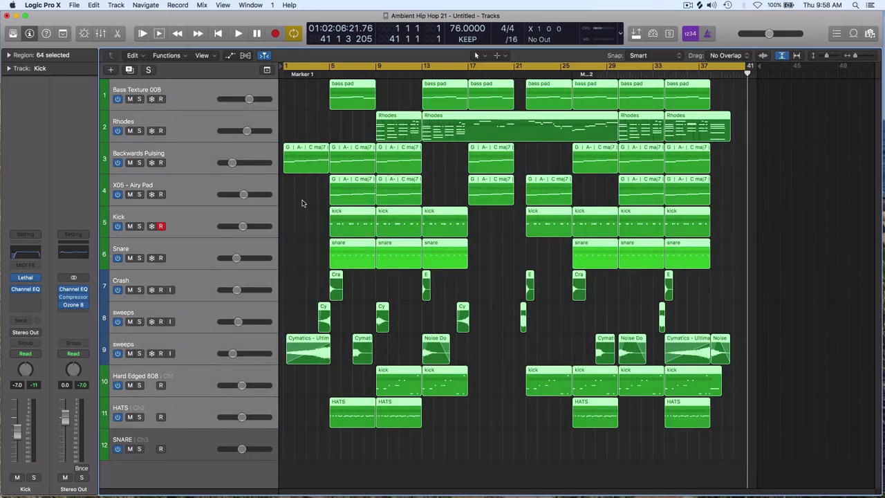
pyautogui.hotkey('alt', 'c')
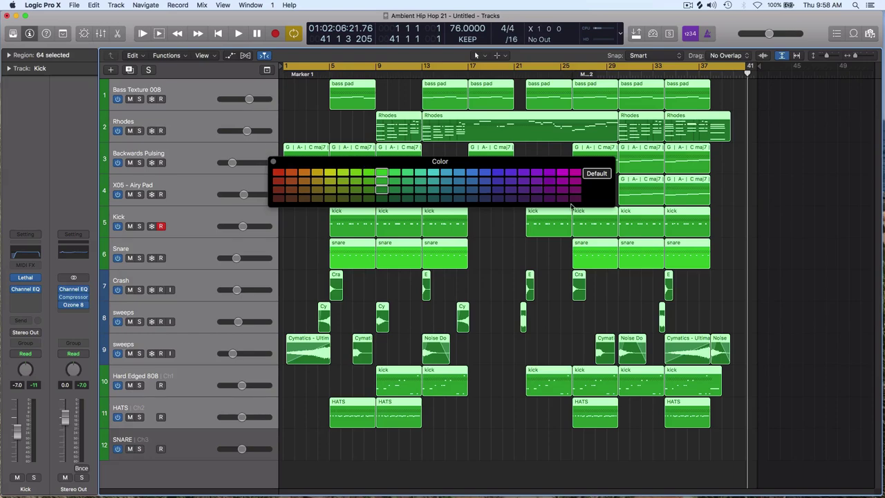
pyautogui.click(498, 199)
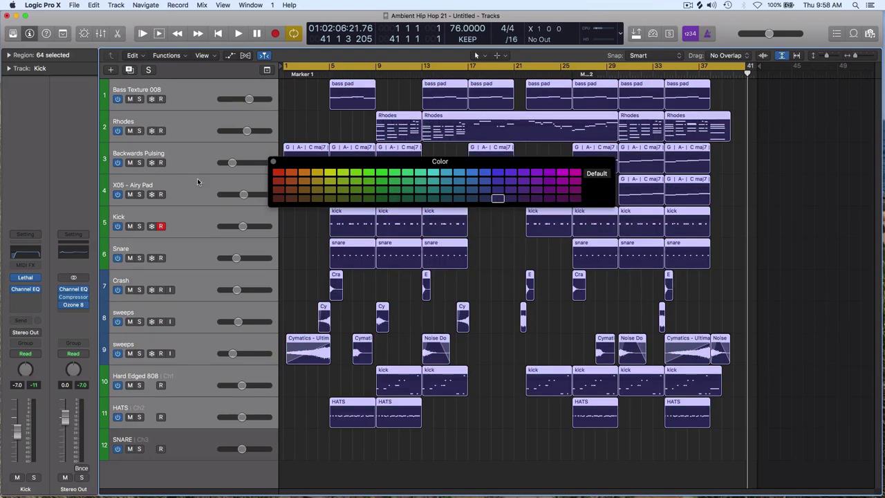
pyautogui.click(272, 163)
pyautogui.click(303, 211)
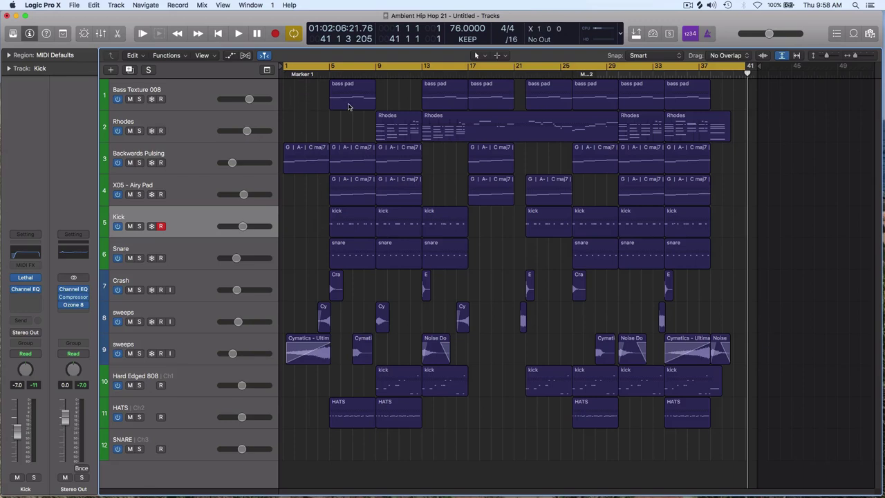
pyautogui.click(347, 107)
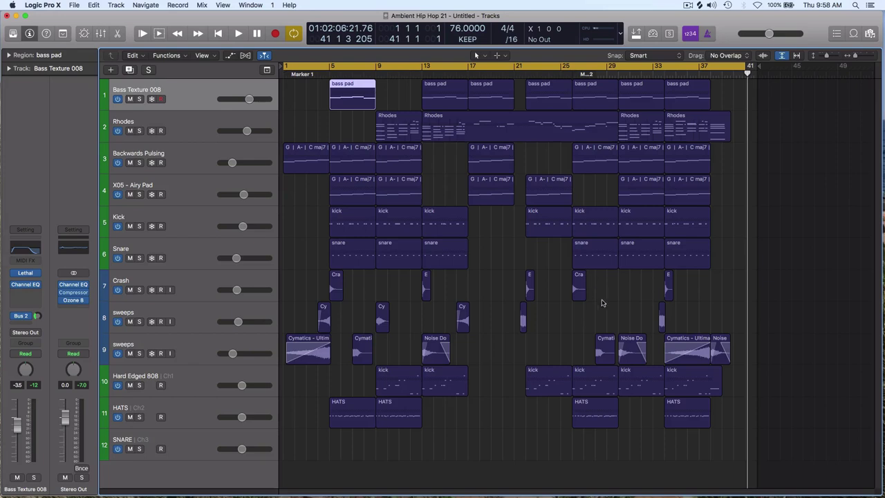
pyautogui.click(560, 326)
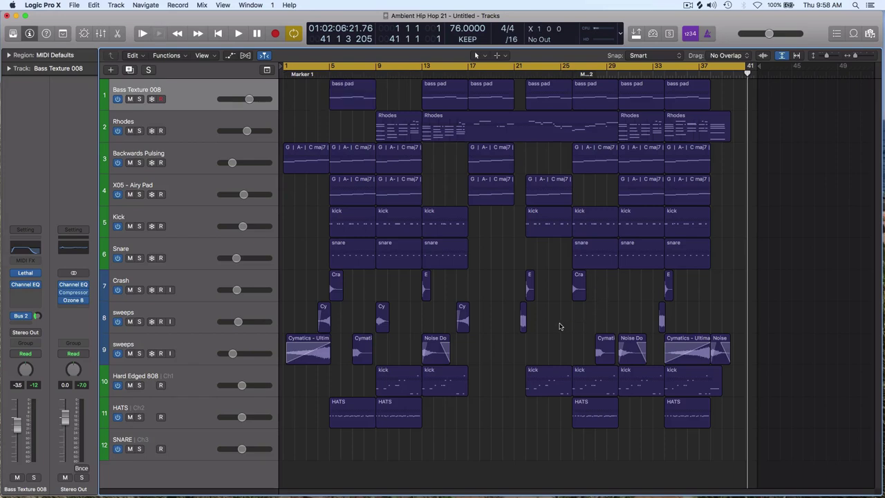
# Step: Switch off all twelve tracks at once and clear the region selection
pyautogui.click(197, 451)
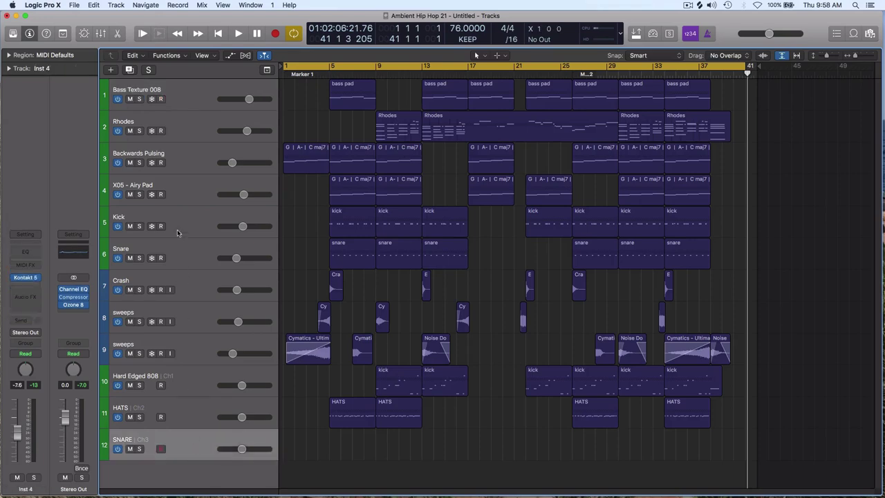
pyautogui.press('super+a')
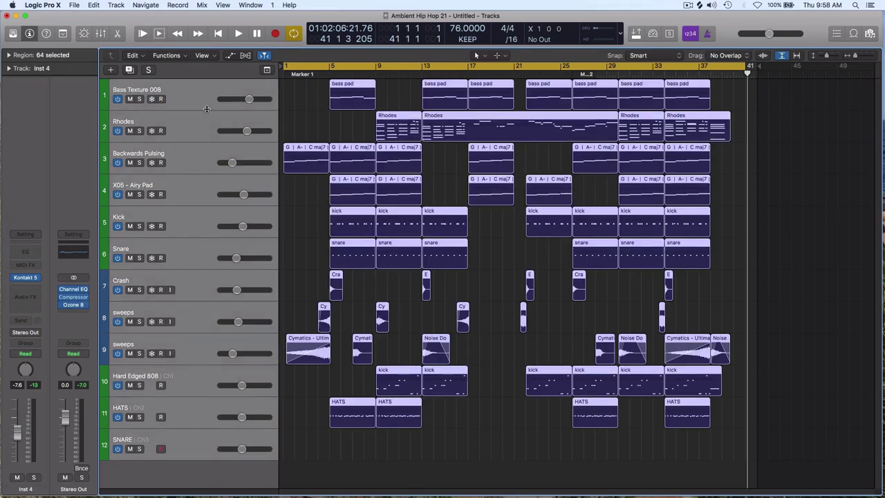
pyautogui.click(118, 99)
pyautogui.click(312, 450)
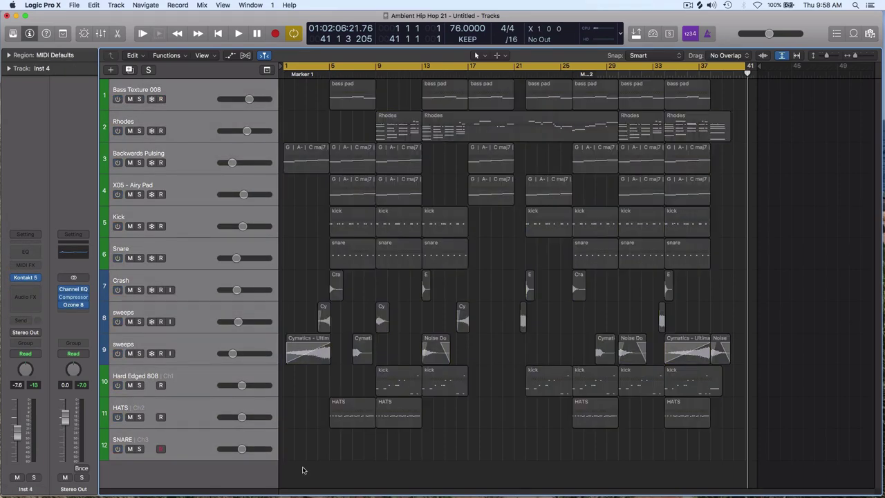
# Step: Switch only the Kick and Snare tracks back on and loop playback over bars 5 to 9
pyautogui.click(118, 226)
pyautogui.click(116, 258)
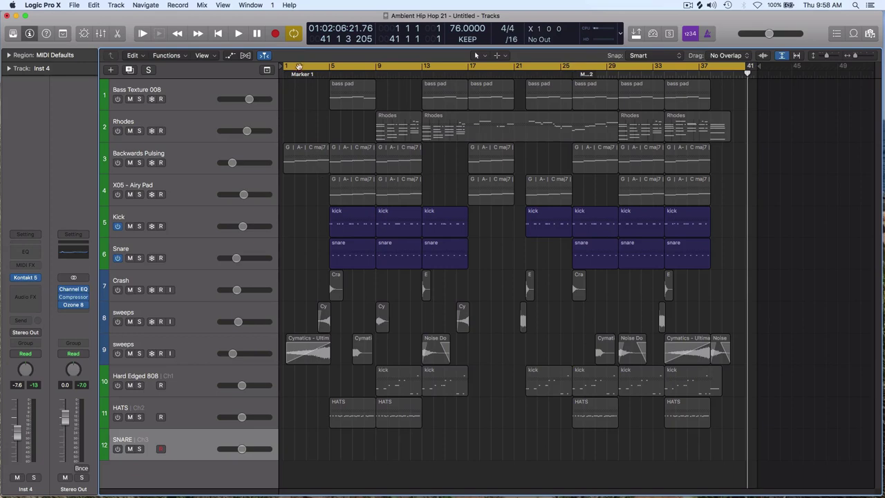
pyautogui.moveTo(326, 67); pyautogui.dragTo(377, 71)
pyautogui.press('space')
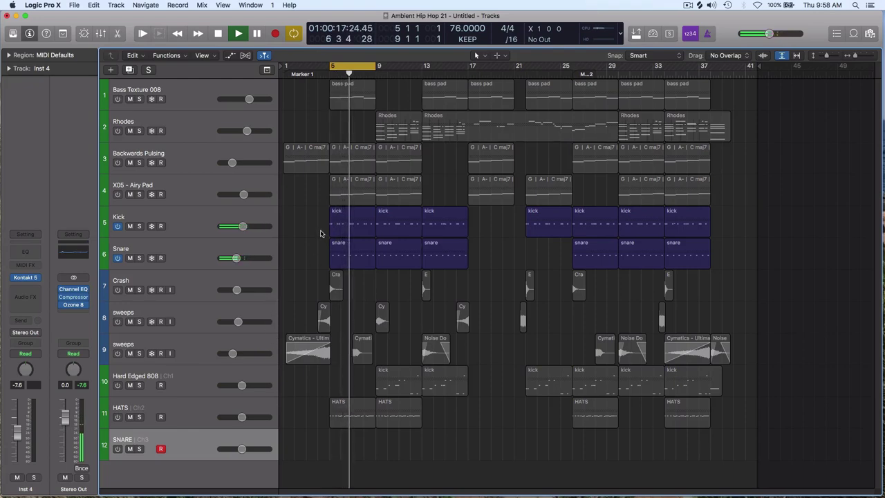
# Step: Open the first kick region's notes in the Piano Roll and check the Lethal instrument settings on the Kick track
pyautogui.click(358, 220)
pyautogui.doubleClick(357, 220)
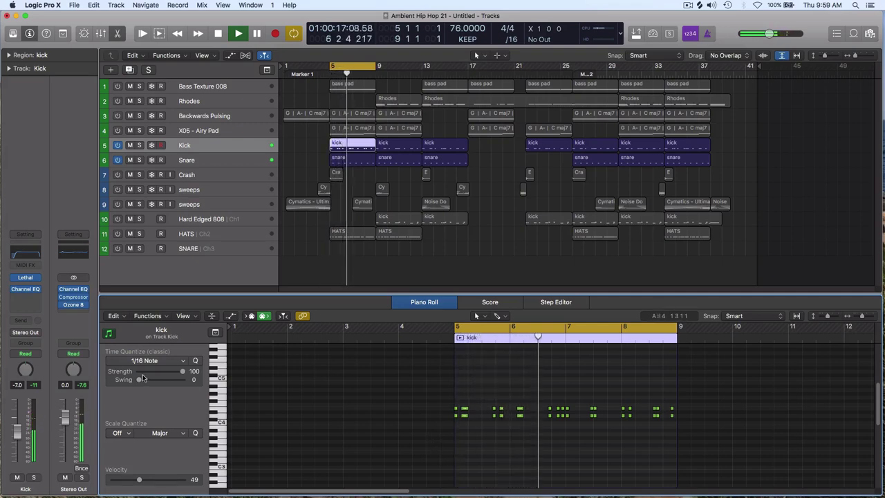
pyautogui.click(26, 280)
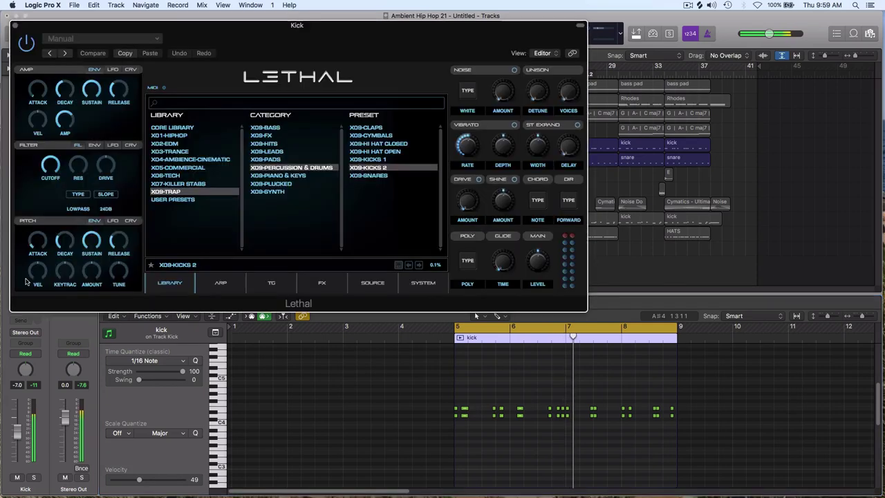
pyautogui.moveTo(16, 26); pyautogui.dragTo(76, 41)
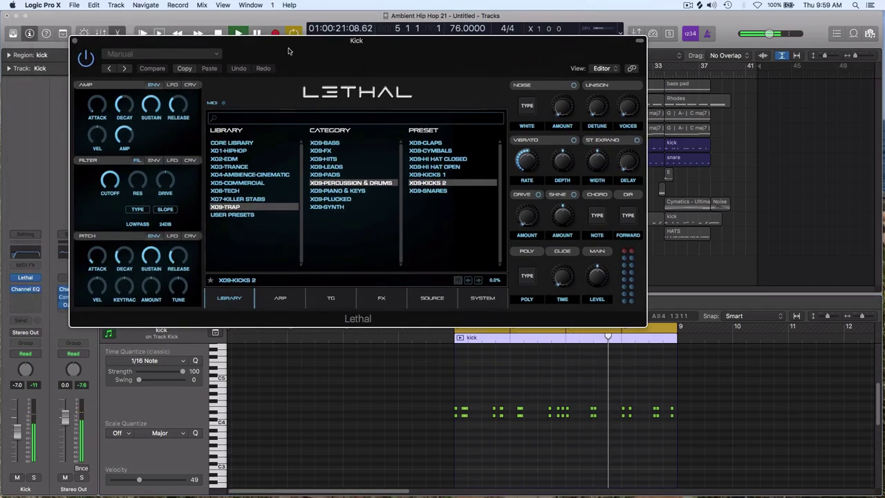
pyautogui.click(75, 40)
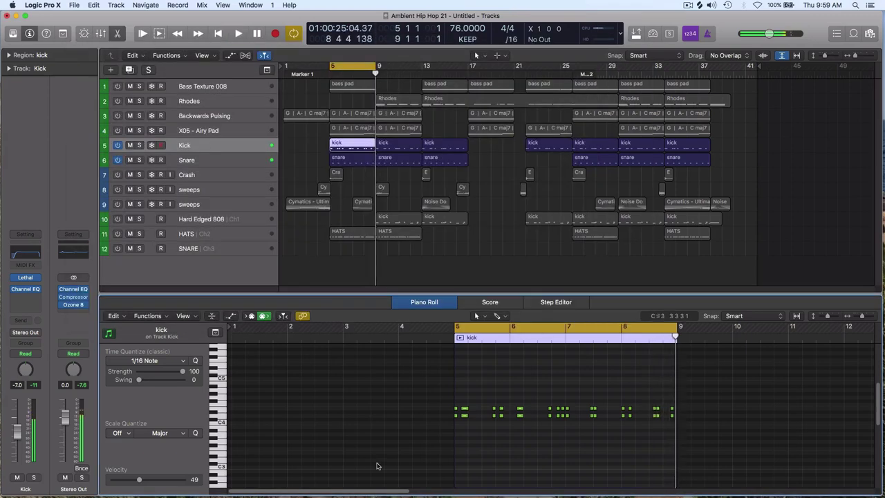
# Step: Delete all notes in the first kick region and record a new kick pattern over bars 5 to 9
pyautogui.moveTo(409, 436); pyautogui.dragTo(725, 413)
pyautogui.press('Delete')
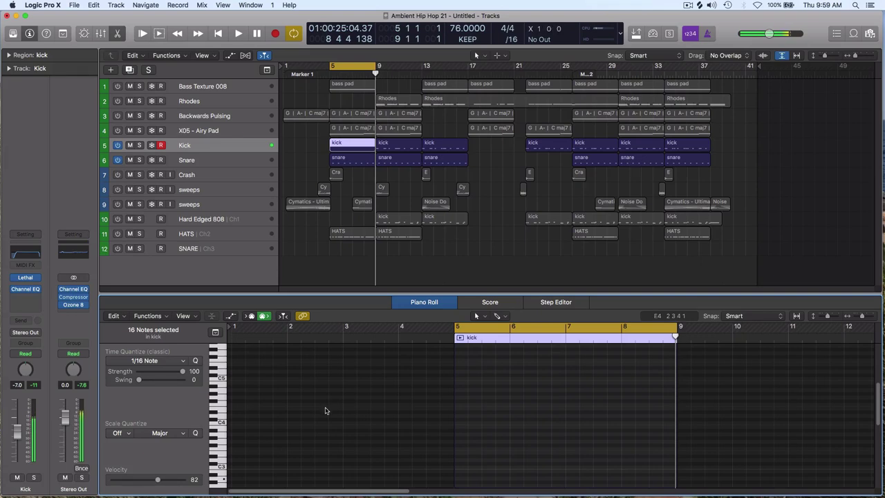
pyautogui.press('r')
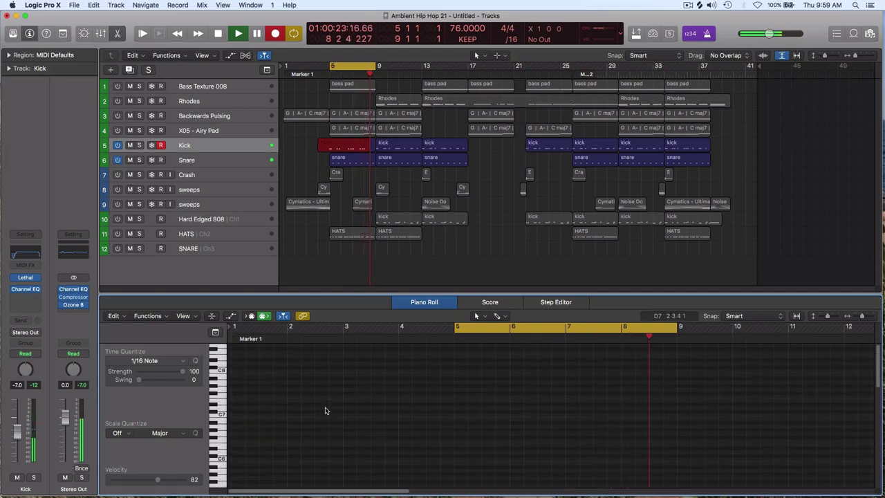
pyautogui.press('space')
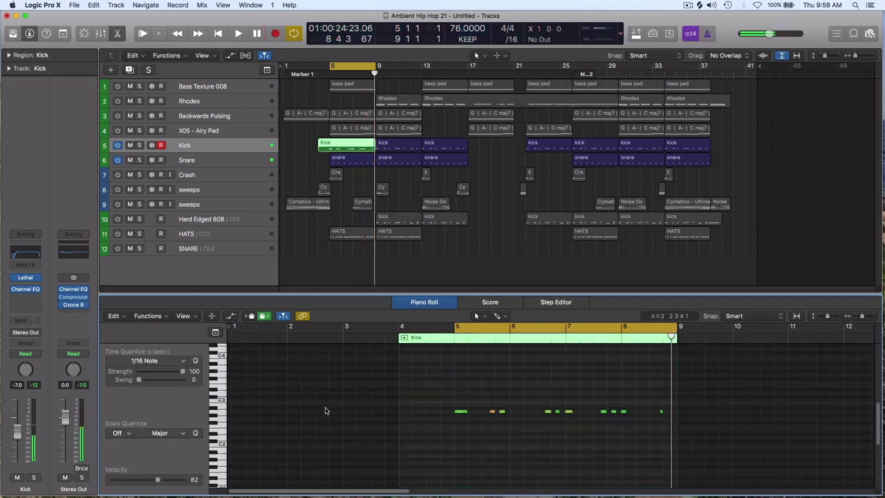
# Step: Set the velocity of all recorded kick notes to 107 and trim the region's start to bar 5
pyautogui.moveTo(429, 360); pyautogui.dragTo(690, 448)
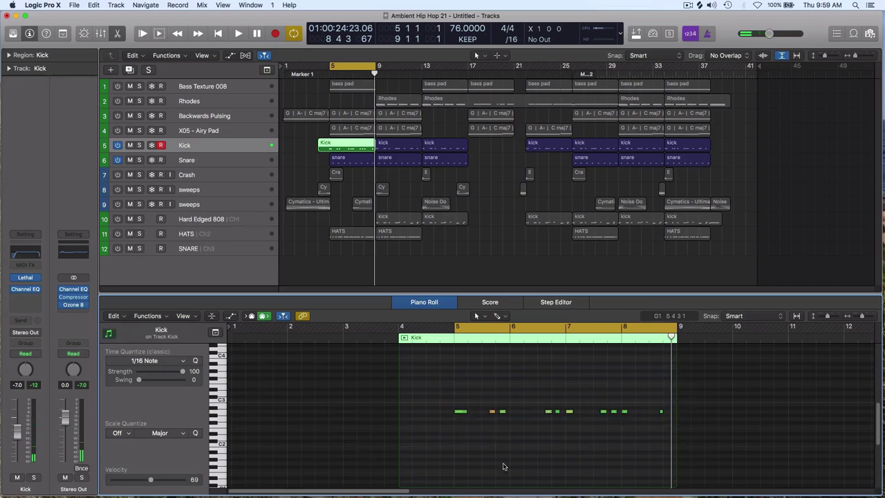
pyautogui.click(173, 480)
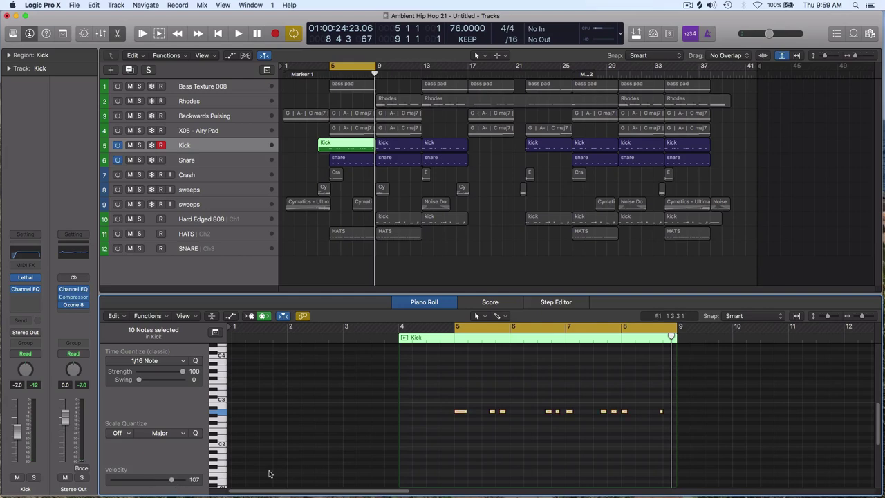
pyautogui.click(429, 458)
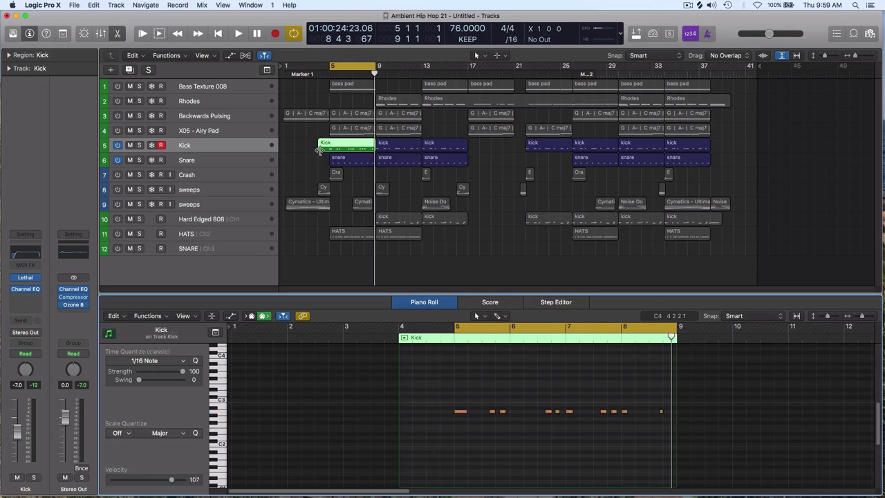
pyautogui.moveTo(319, 150); pyautogui.dragTo(330, 150)
# Step: Transpose all notes of the first snare region up two semitones and audition them in the loop
pyautogui.click(349, 162)
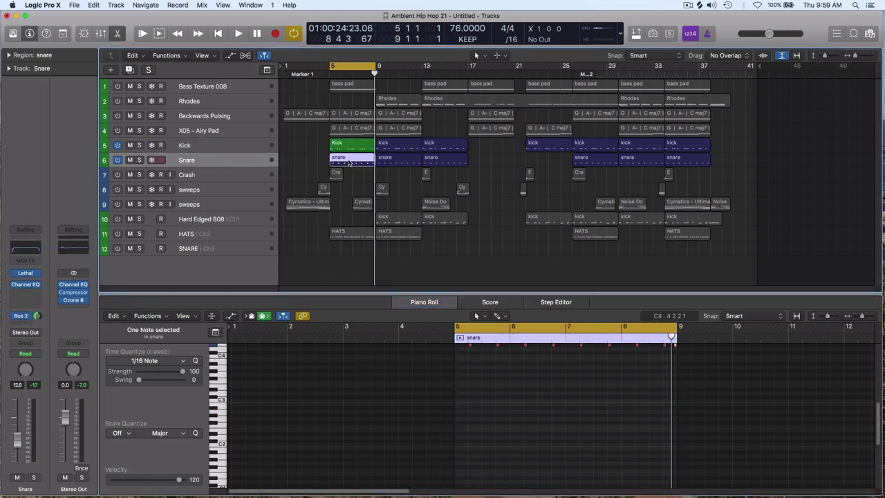
pyautogui.moveTo(877, 413); pyautogui.dragTo(879, 400)
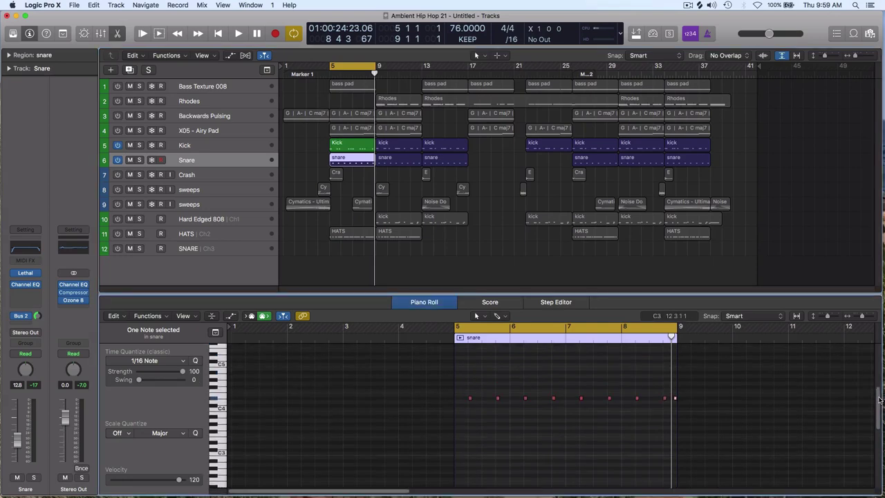
pyautogui.moveTo(407, 383); pyautogui.dragTo(701, 423)
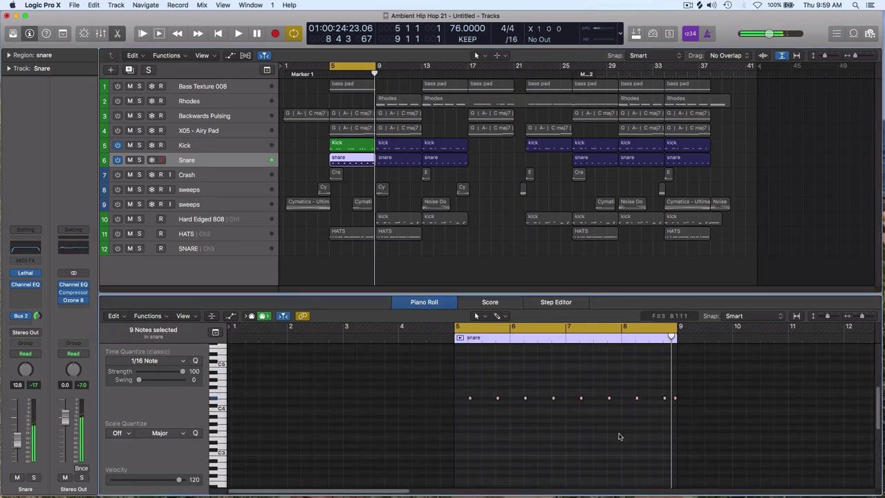
pyautogui.click(618, 433)
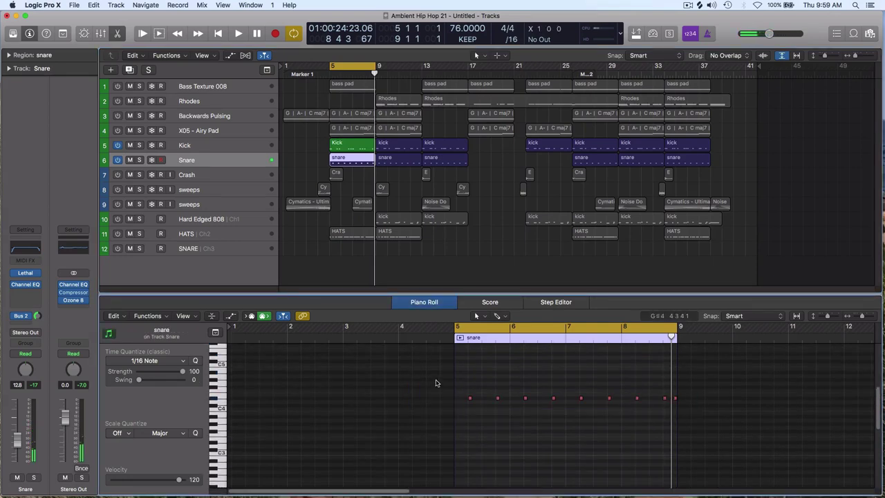
pyautogui.moveTo(435, 383); pyautogui.dragTo(715, 417)
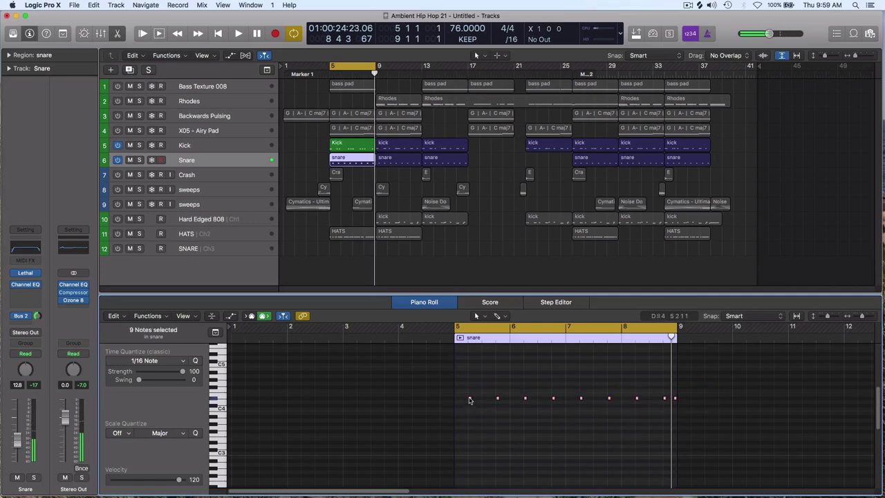
pyautogui.moveTo(470, 400); pyautogui.dragTo(470, 393)
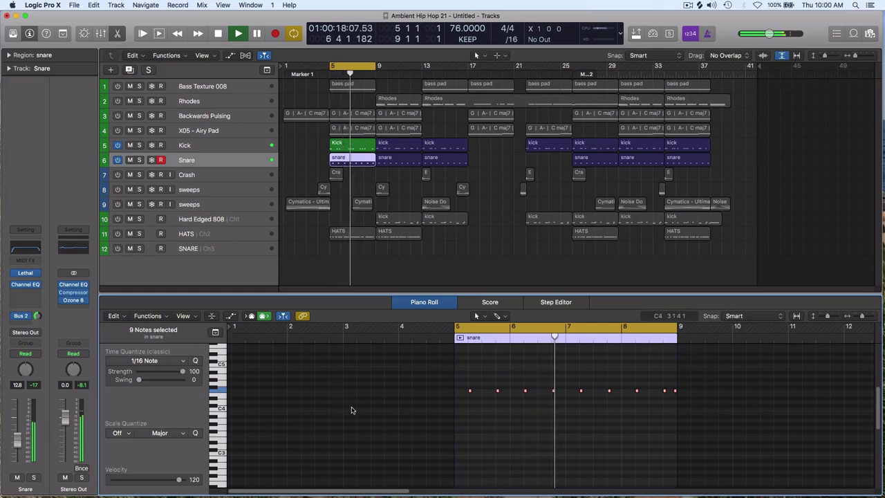
pyautogui.click(488, 434)
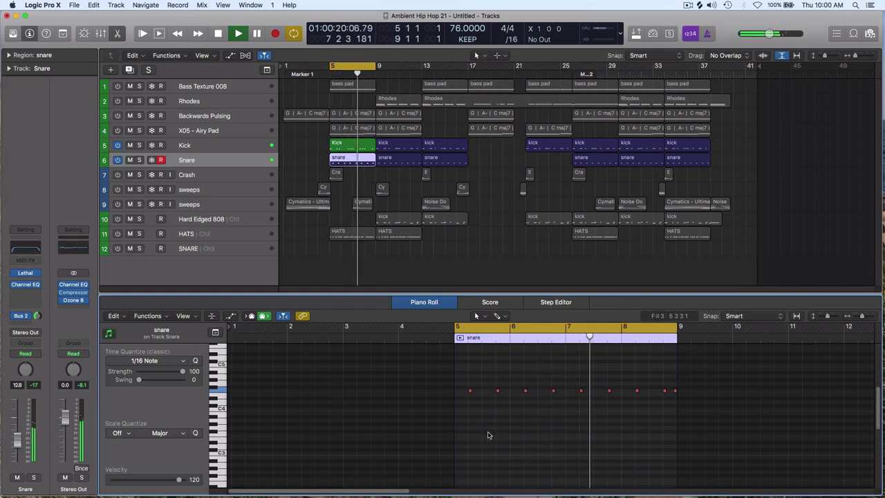
pyautogui.press('space')
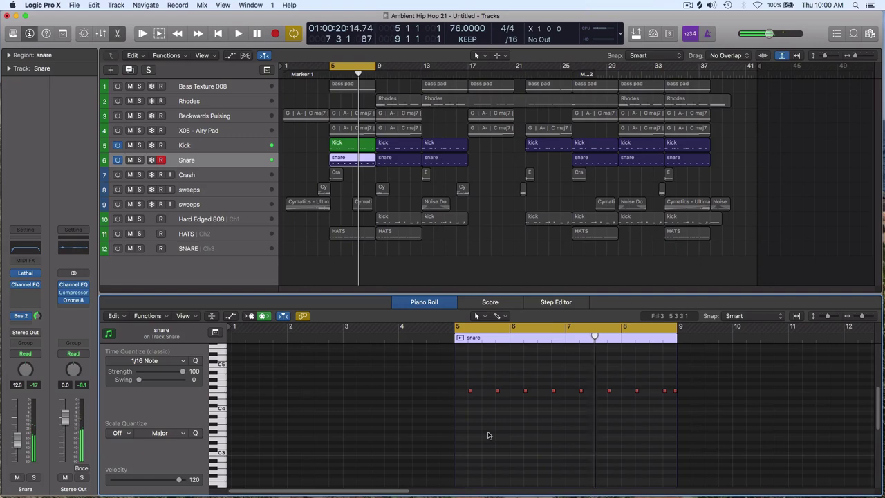
# Step: Delete the snare notes on beat 2 of each bar and the extra note at the region's end, and audition the loop
pyautogui.click(470, 391)
pyautogui.moveTo(512, 365); pyautogui.dragTo(655, 416)
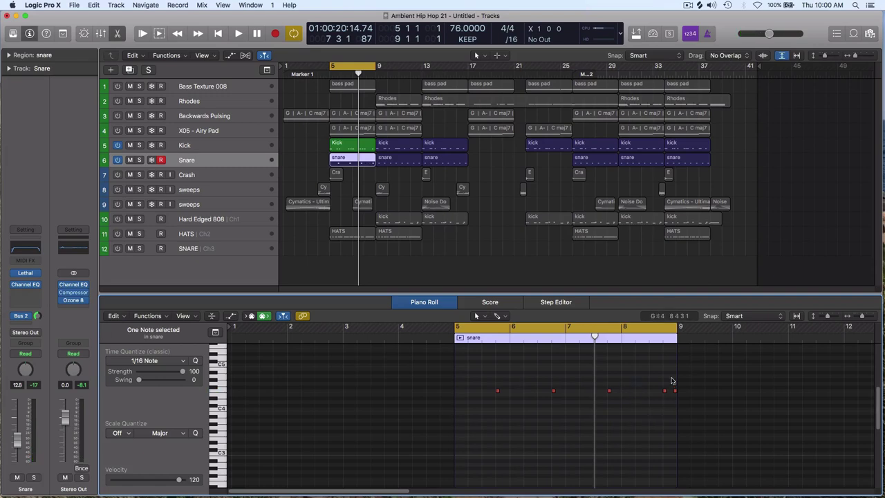
pyautogui.moveTo(671, 380); pyautogui.dragTo(686, 408)
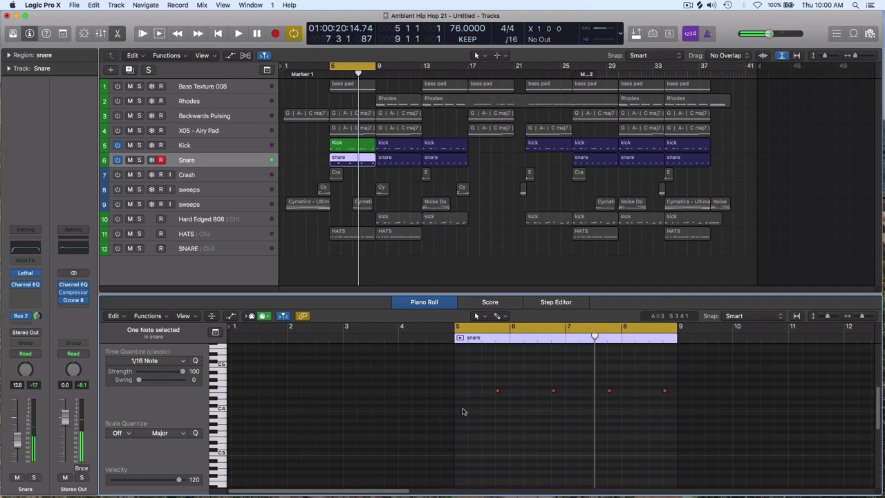
pyautogui.press('space')
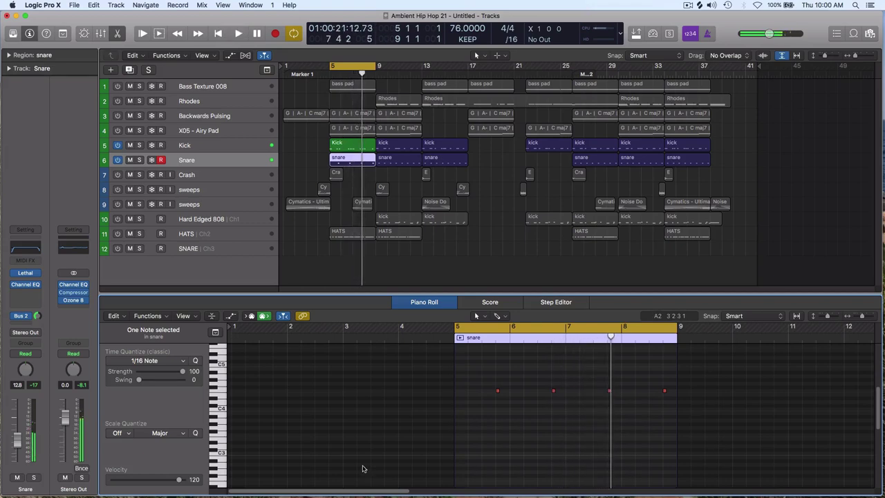
# Step: Recolor the first snare region, at bars 5 to 9, green to match the reworked kick region
pyautogui.click(323, 275)
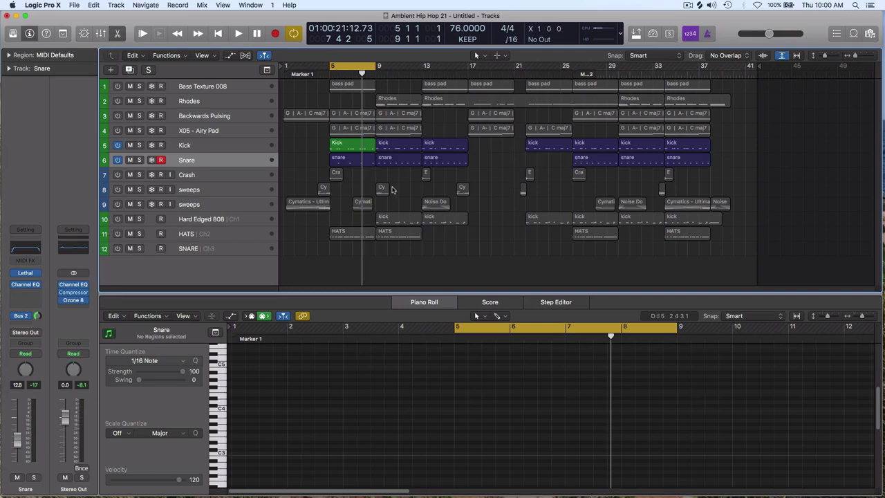
pyautogui.click(339, 159)
pyautogui.rightClick(338, 159)
pyautogui.click(313, 161)
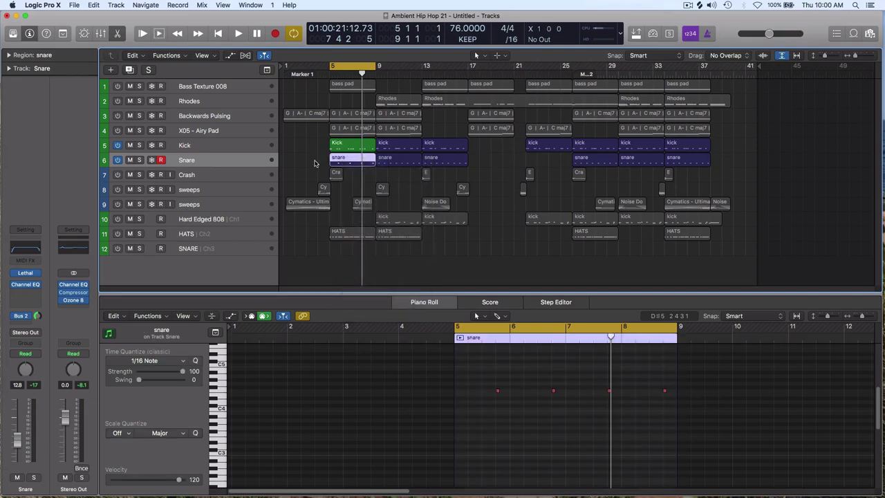
pyautogui.hotkey('alt', 'c')
pyautogui.click(383, 181)
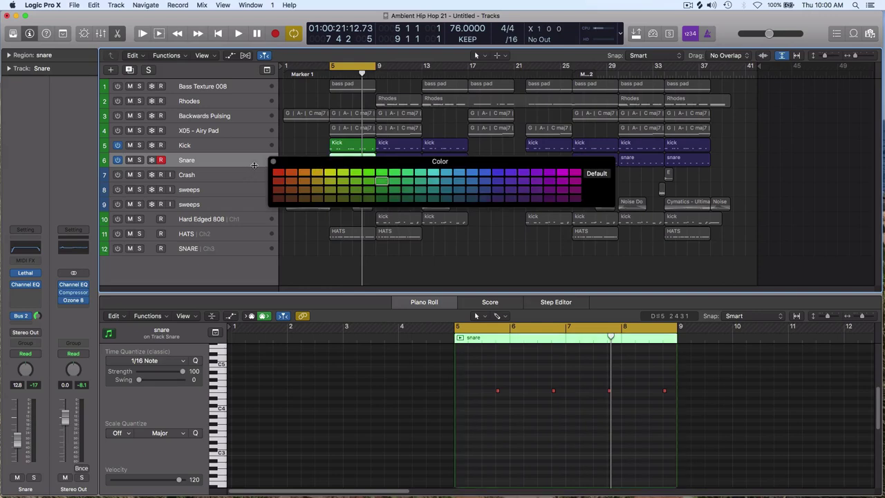
pyautogui.click(273, 162)
pyautogui.click(300, 159)
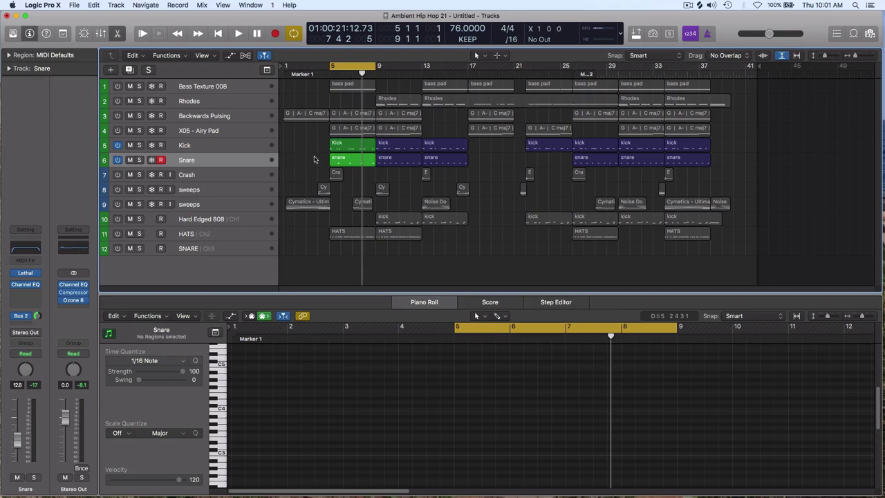
# Step: Turn off the loop, copy the new kick and snare regions over the old ones through bar 34, and delete the snare copy at bar 22
pyautogui.click(347, 67)
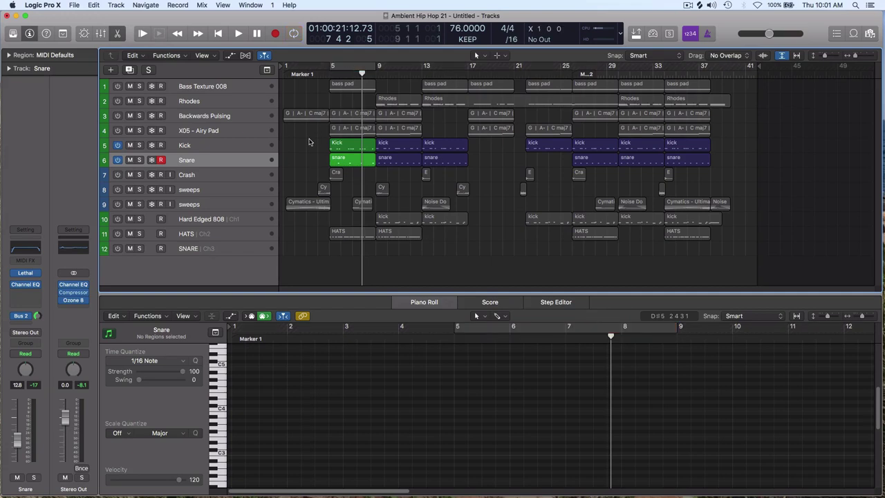
pyautogui.moveTo(315, 143); pyautogui.dragTo(547, 148)
pyautogui.click(508, 162)
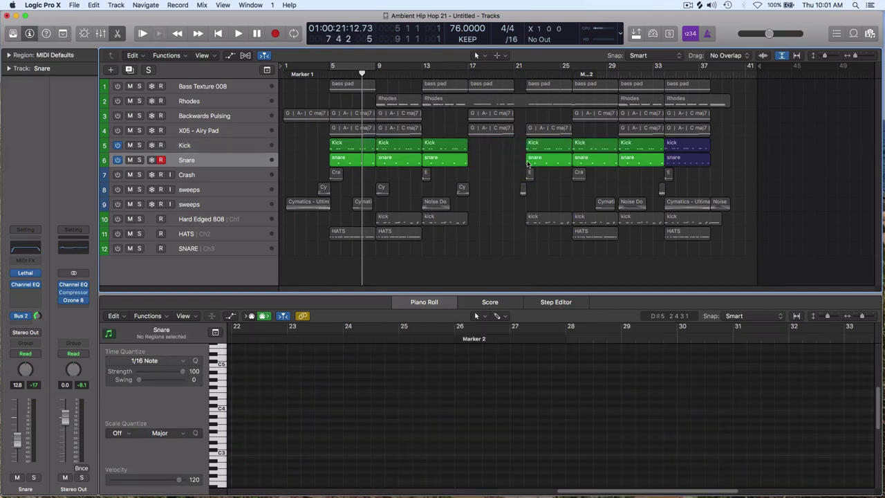
pyautogui.click(539, 162)
pyautogui.press('Delete')
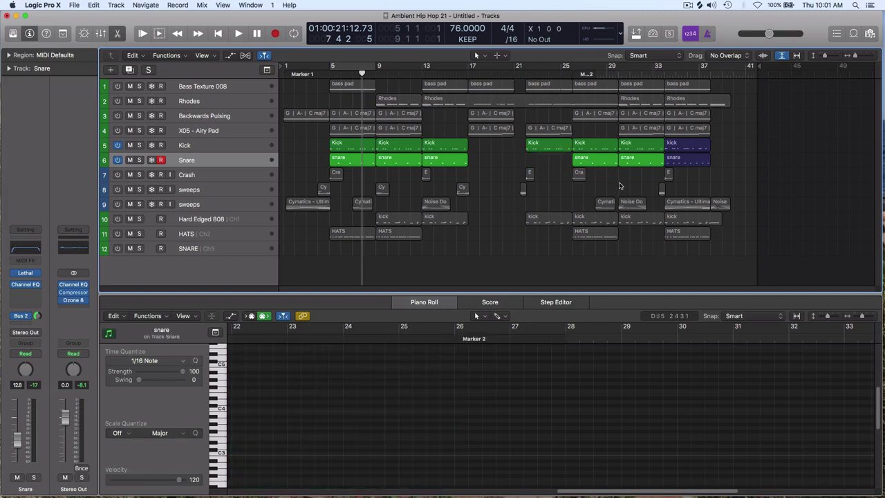
# Step: Copy the kick and snare regions at bar 30 over the old pair at bar 34
pyautogui.click(625, 161)
pyautogui.keyDown('shift'); pyautogui.click(632, 149); pyautogui.keyUp('shift')
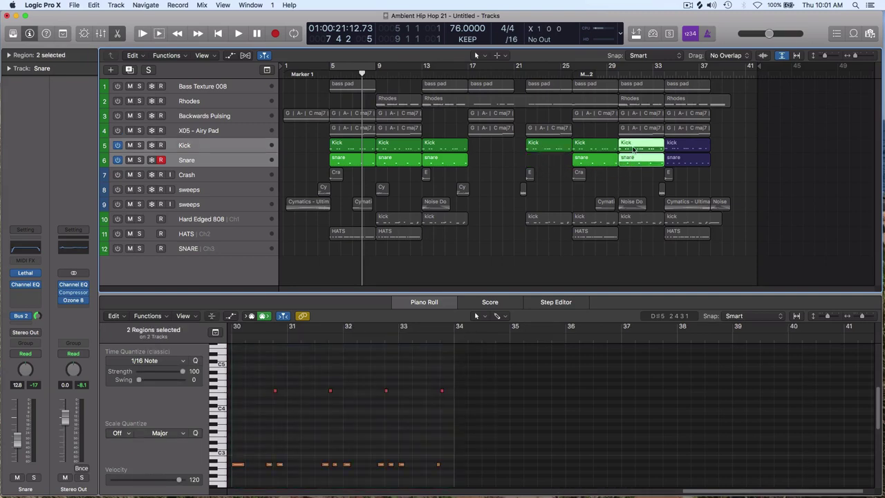
pyautogui.moveTo(632, 149); pyautogui.dragTo(675, 152)
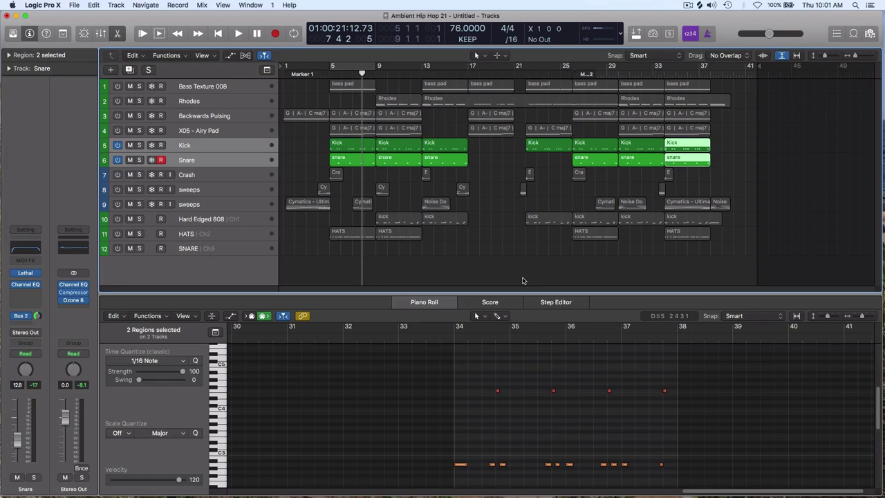
pyautogui.click(483, 280)
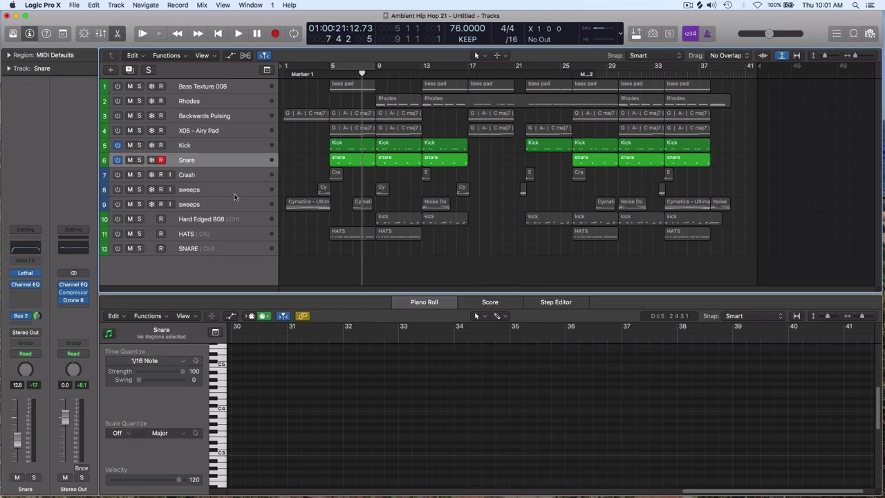
# Step: Switch on all tracks of the arrangement and select the Kick and Snare tracks
pyautogui.click(204, 248)
pyautogui.keyDown('shift'); pyautogui.click(204, 87); pyautogui.keyUp('shift')
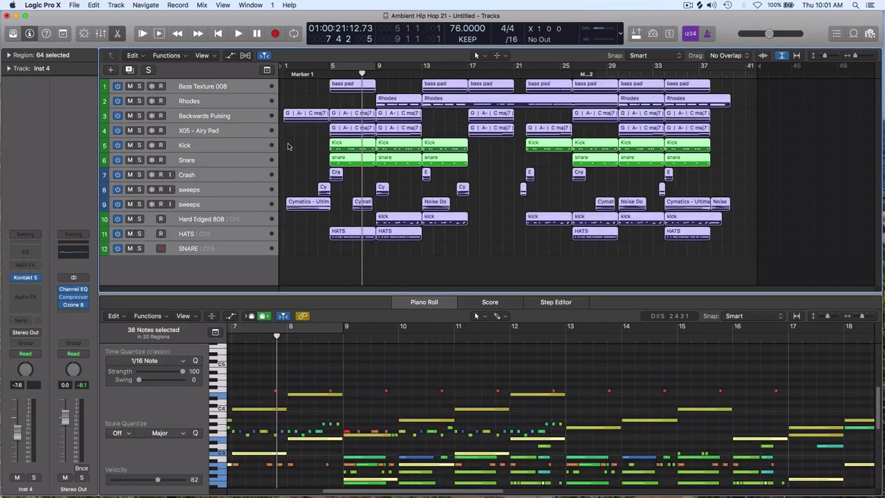
pyautogui.click(533, 247)
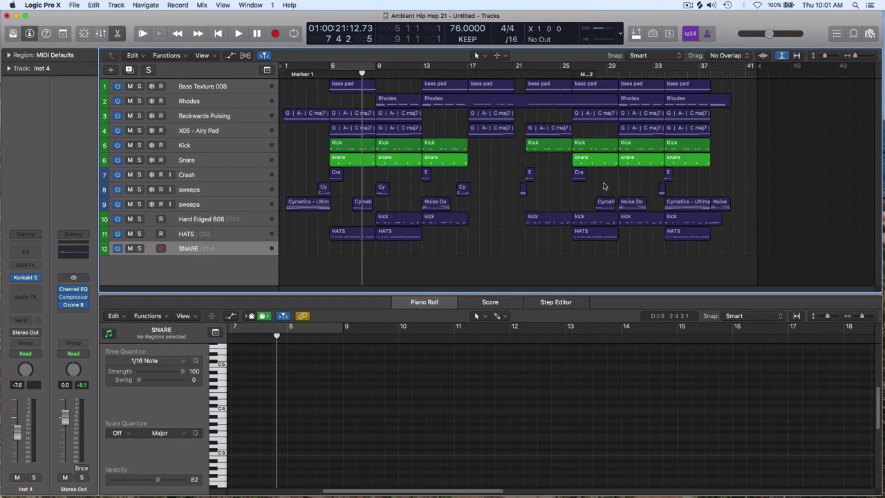
pyautogui.click(239, 145)
pyautogui.keyDown('shift'); pyautogui.click(233, 156); pyautogui.keyUp('shift')
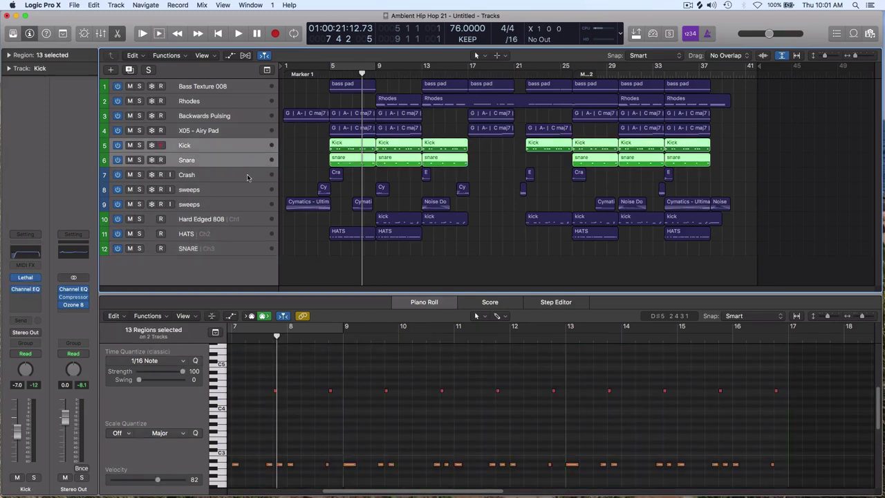
pyautogui.click(297, 260)
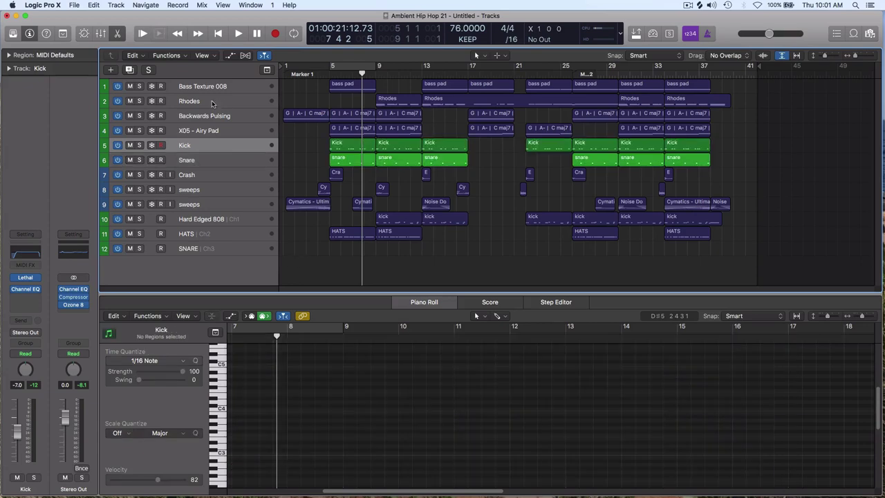
# Step: Solo the Kick and Snare tracks and release both solos
pyautogui.click(139, 145)
pyautogui.click(138, 160)
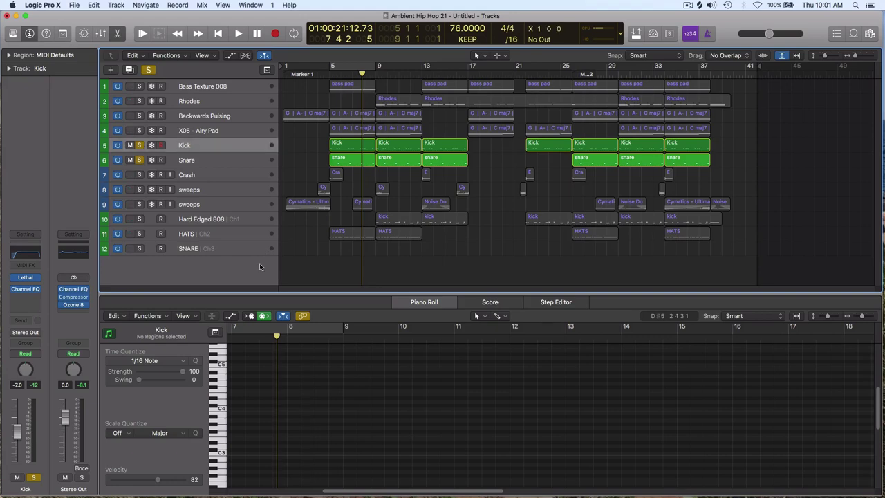
pyautogui.click(139, 145)
pyautogui.click(139, 159)
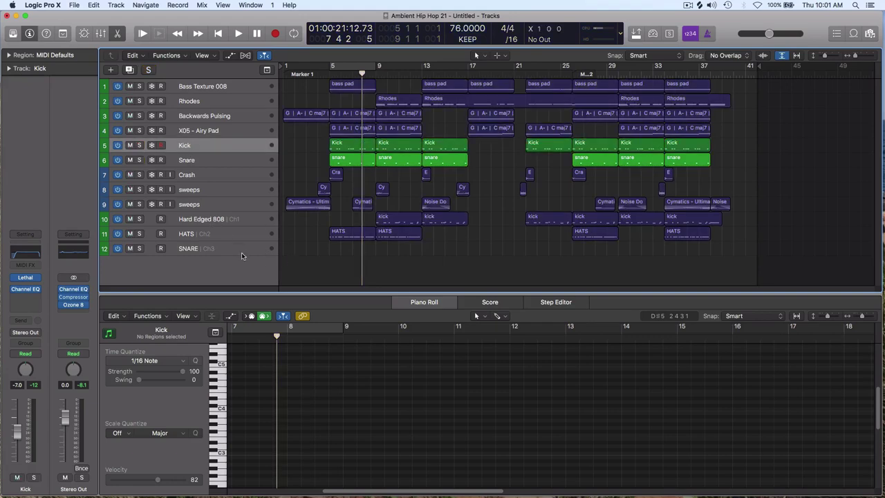
# Step: Switch off all tracks and switch back on only Kick, Snare and HATS
pyautogui.click(223, 254)
pyautogui.press('super+a')
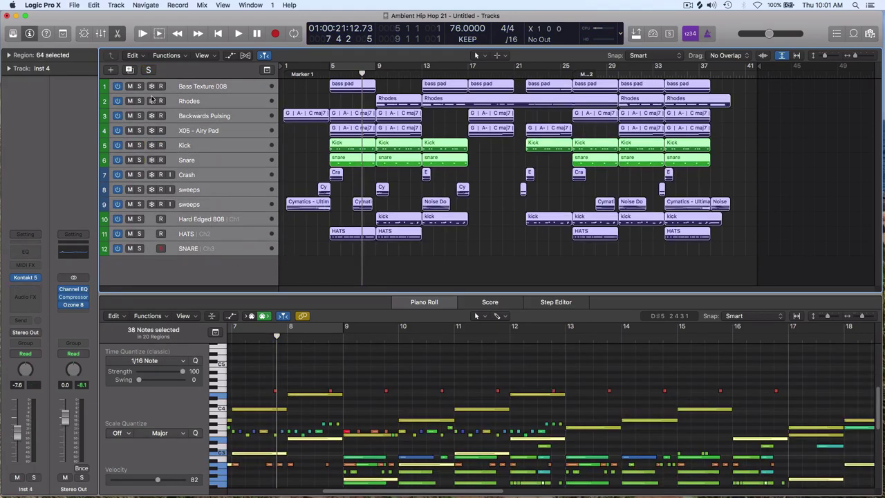
pyautogui.click(300, 280)
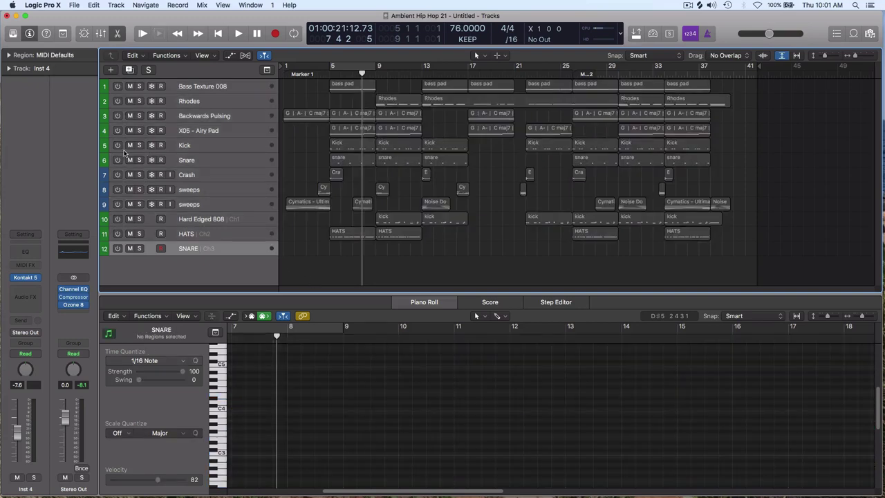
pyautogui.click(117, 145)
pyautogui.click(117, 160)
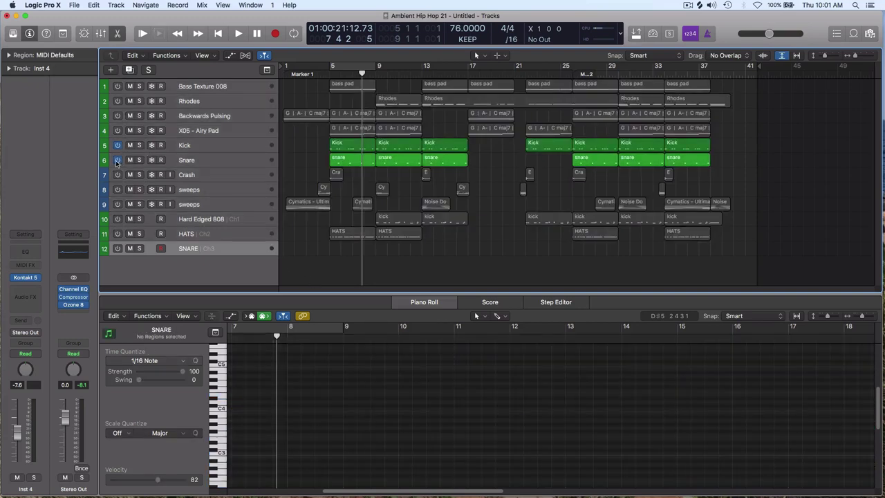
pyautogui.click(117, 234)
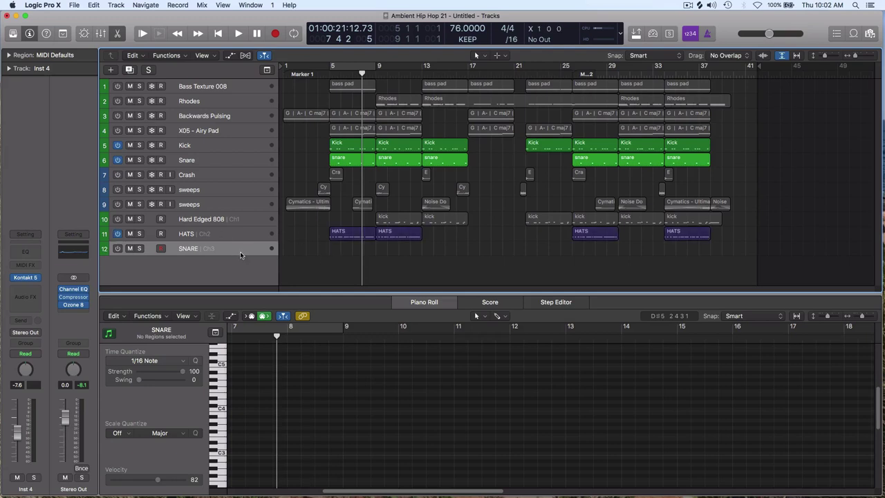
# Step: Delete the first HATS region and record a new hi-hat pattern in its place with bars 5 to 9 looped
pyautogui.moveTo(83, 290)
pyautogui.click(237, 235)
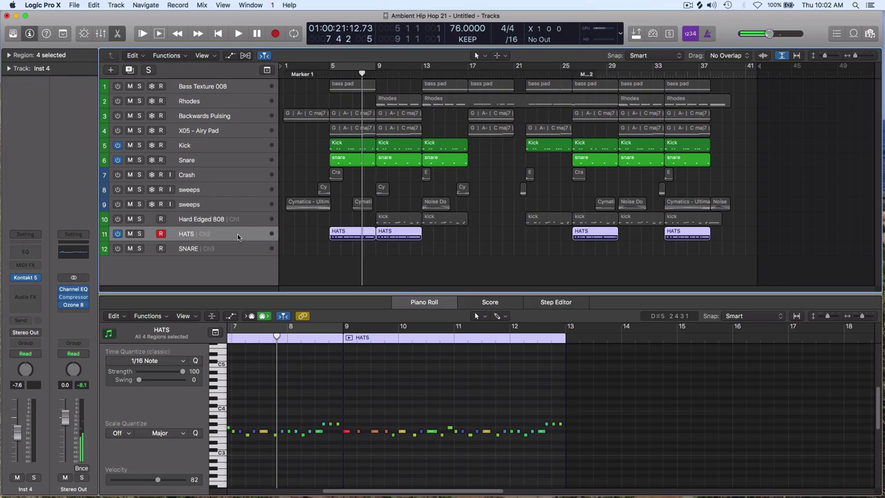
pyautogui.click(353, 72)
pyautogui.click(332, 250)
pyautogui.click(350, 238)
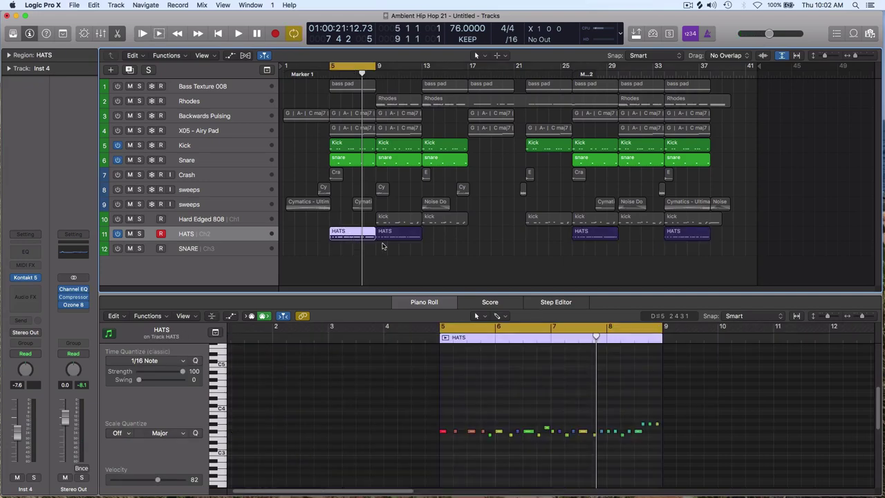
pyautogui.press('Delete')
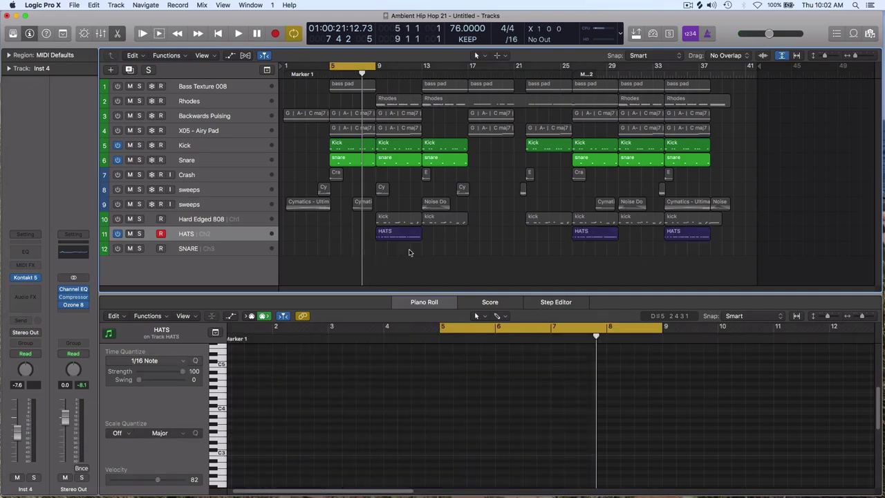
pyautogui.press('r')
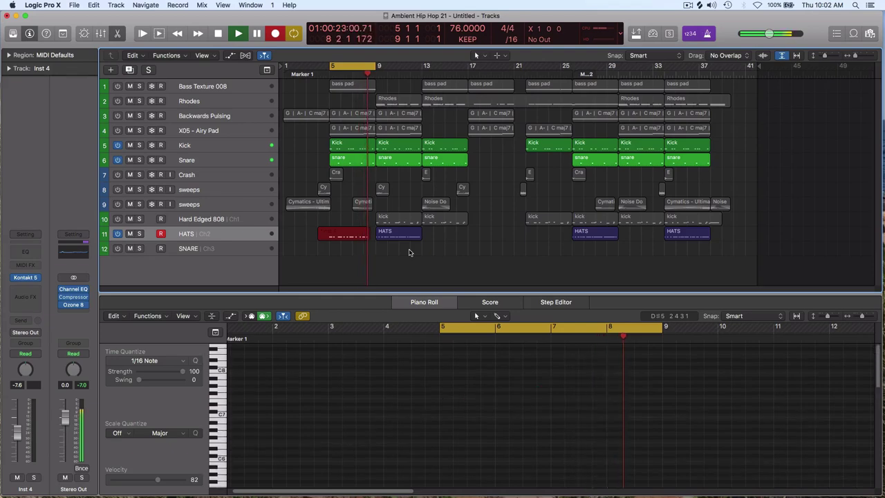
pyautogui.press('space')
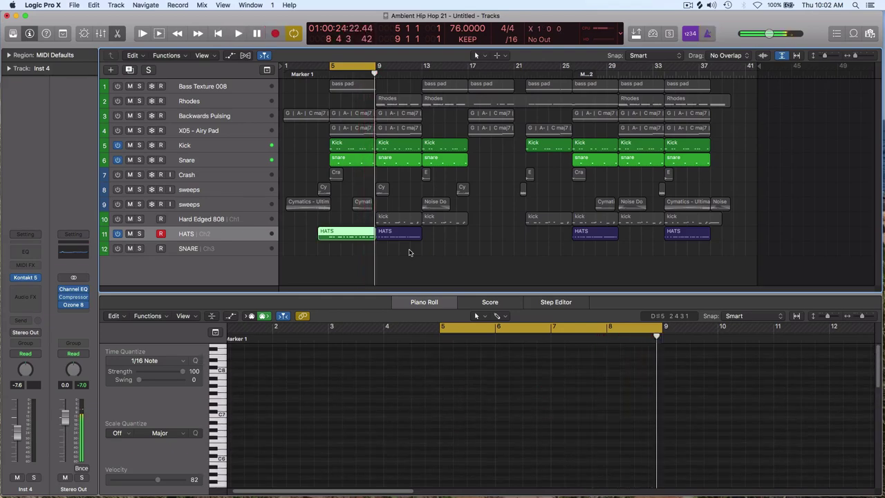
# Step: Set the velocity of all recorded hi-hat notes to 88
pyautogui.moveTo(422, 372); pyautogui.dragTo(687, 452)
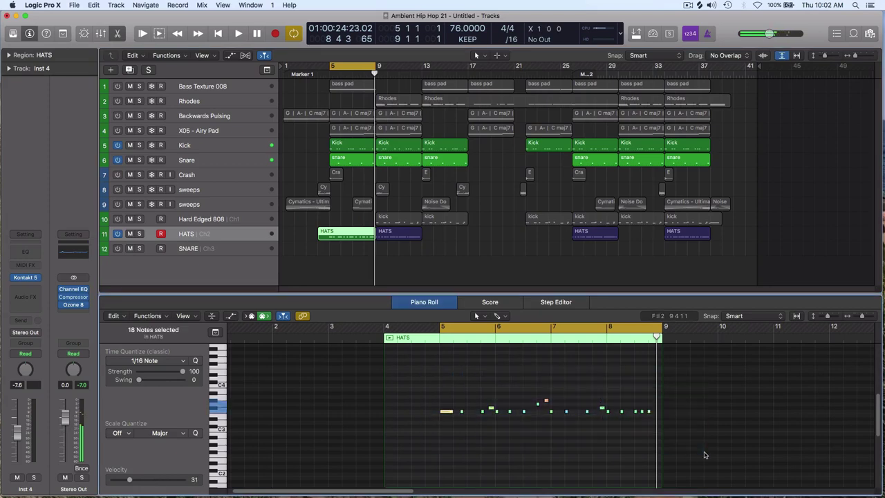
pyautogui.click(161, 479)
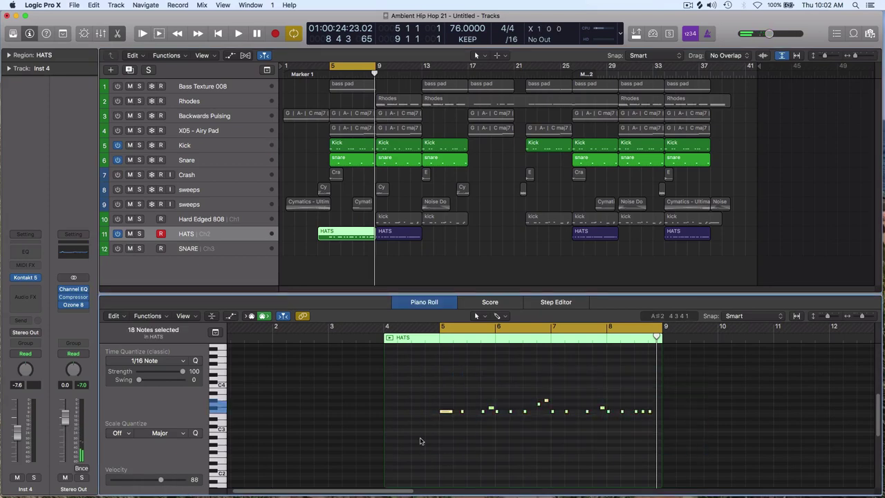
pyautogui.click(420, 442)
# Step: Trim the new HATS region's start to bar 5, copy it over the regions at bars 9, 26 and 34, and turn off the loop
pyautogui.click(322, 238)
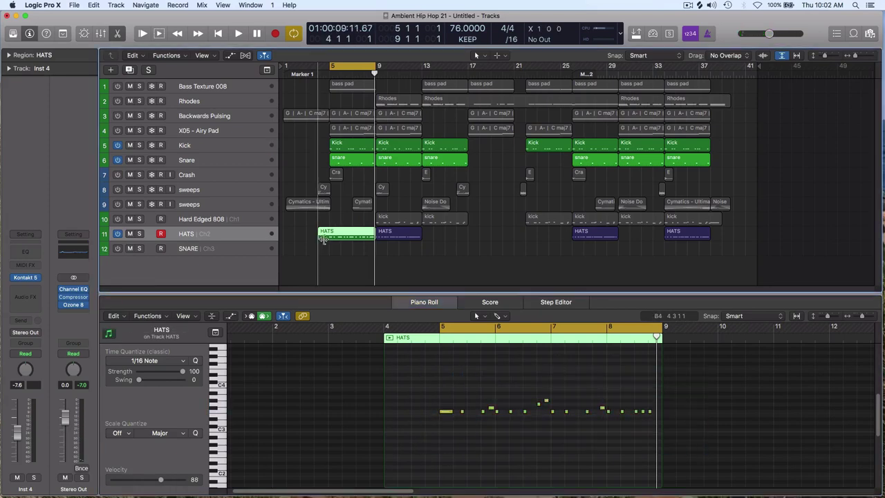
pyautogui.moveTo(322, 238); pyautogui.dragTo(681, 234)
pyautogui.click(336, 257)
pyautogui.click(516, 270)
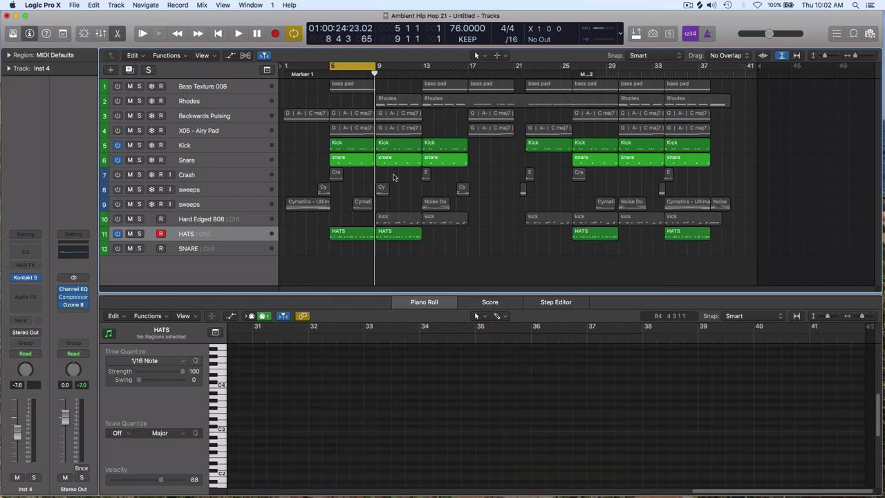
pyautogui.press('c')
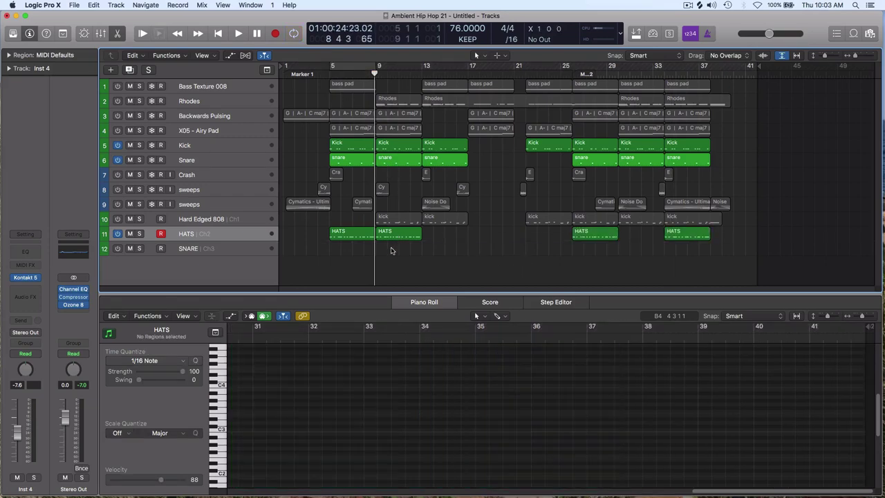
pyautogui.moveTo(300, 247); pyautogui.dragTo(795, 249)
# Step: Delete all regions on the Crash track and remove the empty track
pyautogui.click(222, 176)
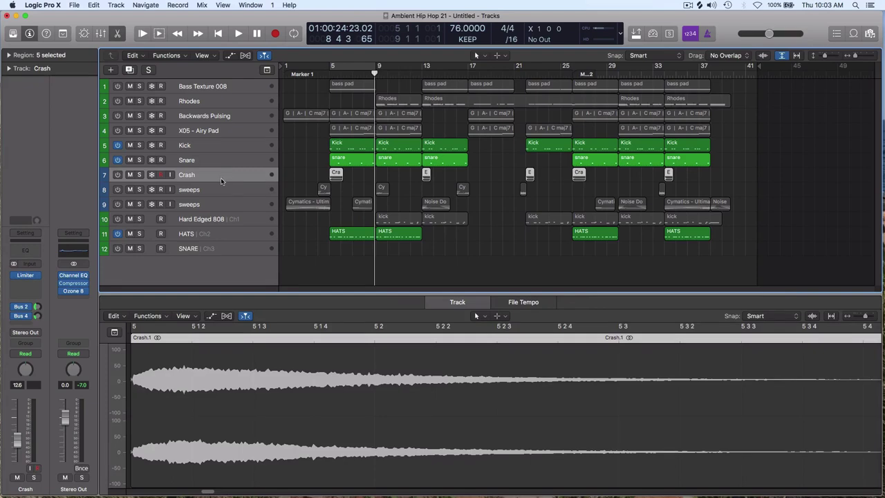
pyautogui.press('BackSpace')
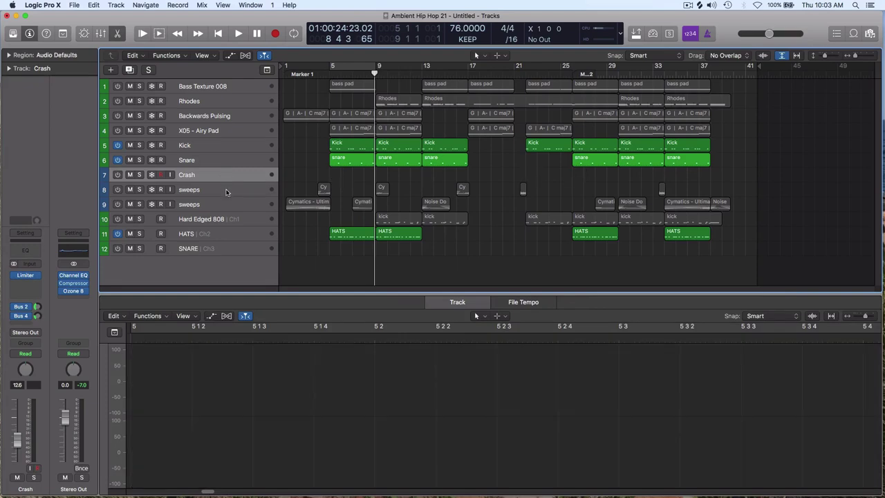
pyautogui.press('super+BackSpace')
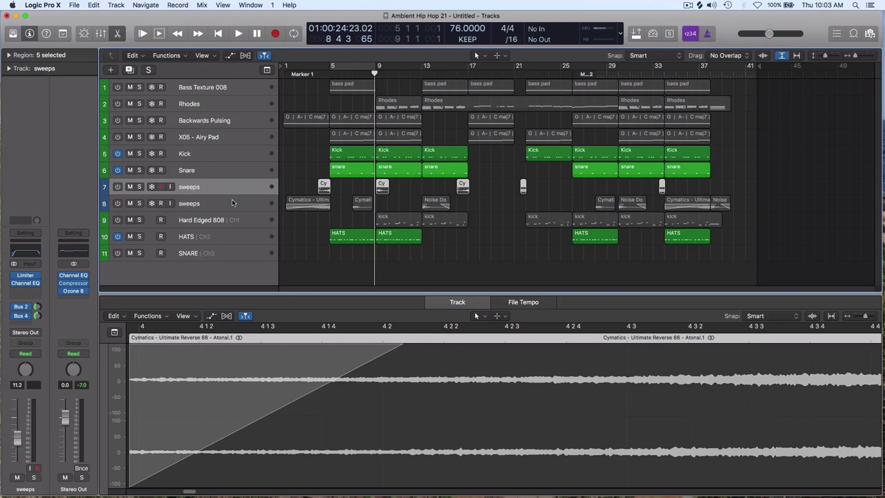
# Step: Switch on both sweeps tracks and select the upper one
pyautogui.click(234, 205)
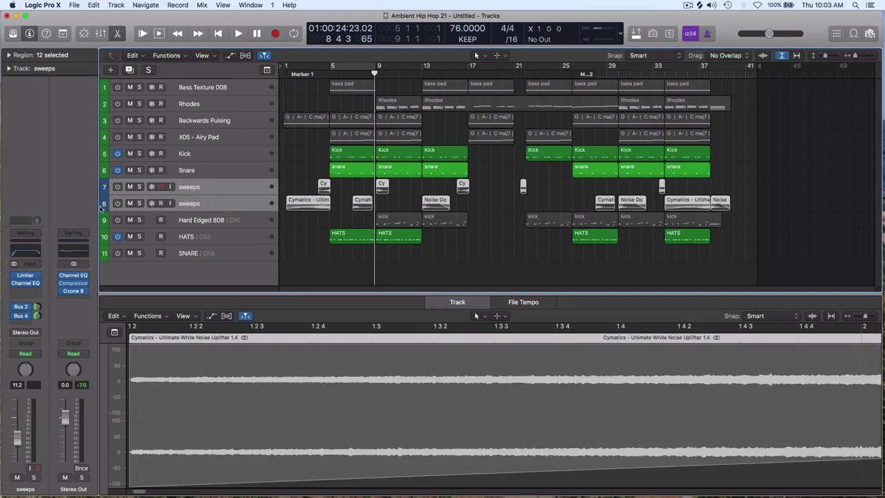
pyautogui.click(215, 186)
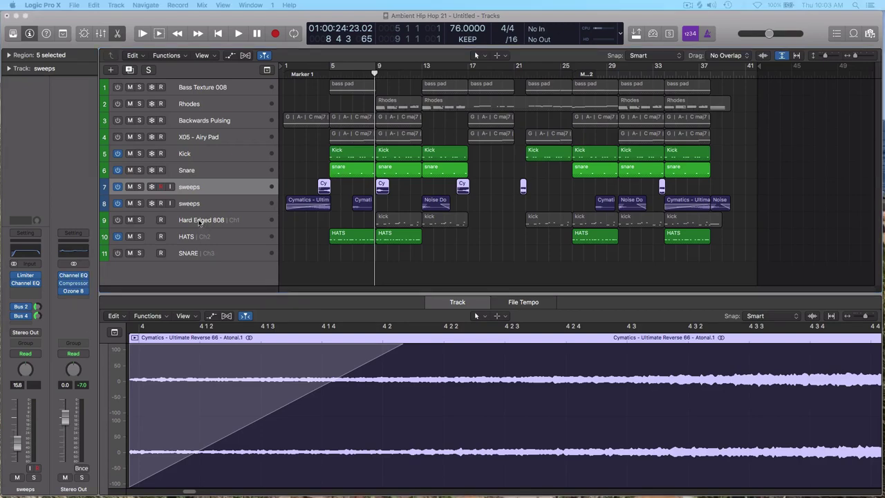
# Step: Lower the lower sweeps track's volume to -19.5 dB and play the arrangement from the start
pyautogui.click(223, 204)
pyautogui.moveTo(19, 450); pyautogui.dragTo(19, 453)
pyautogui.click(347, 185)
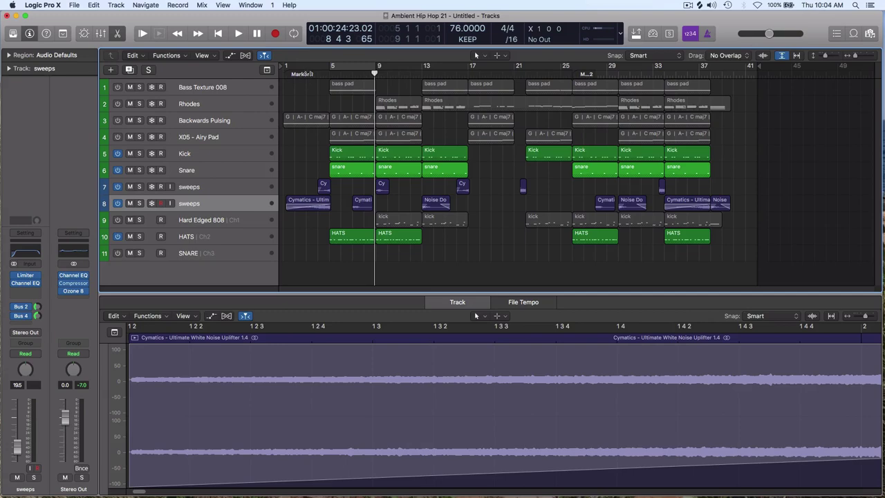
pyautogui.doubleClick(306, 72)
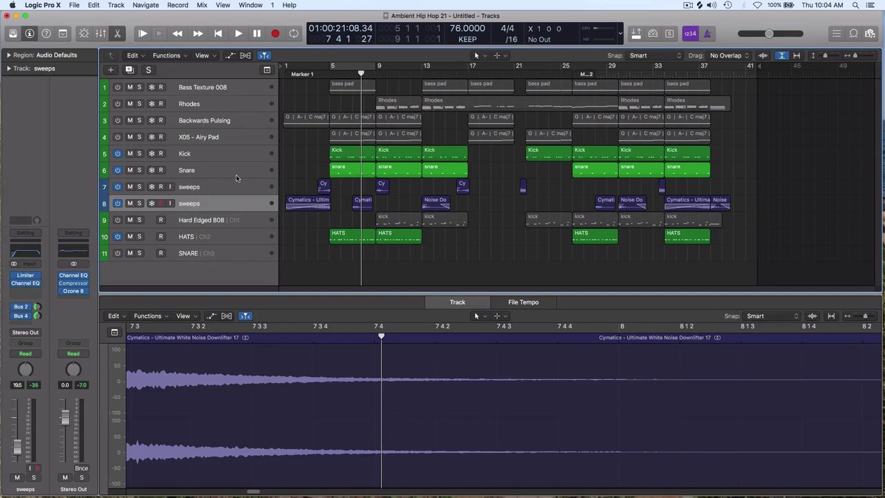
# Step: Open the Cthulhu plug-in on the Backwards Pulsing track, enlarge it to 200% size and reposition its window
pyautogui.click(235, 122)
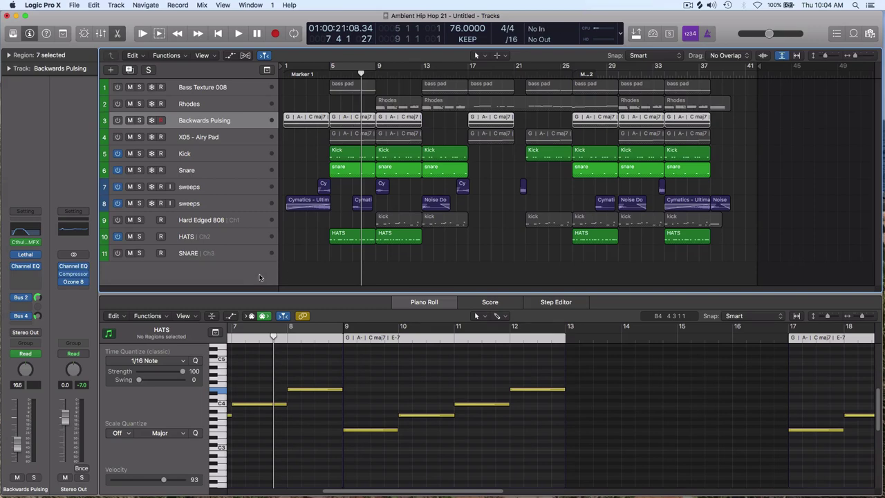
pyautogui.click(298, 136)
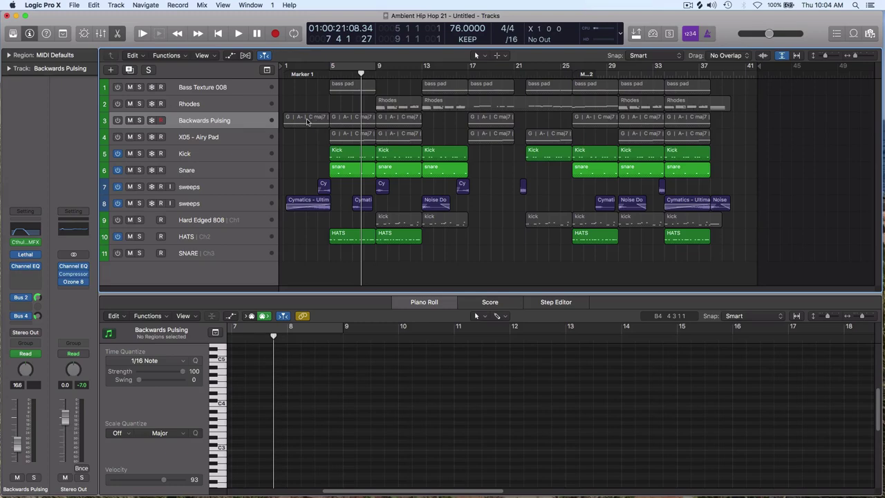
pyautogui.click(27, 243)
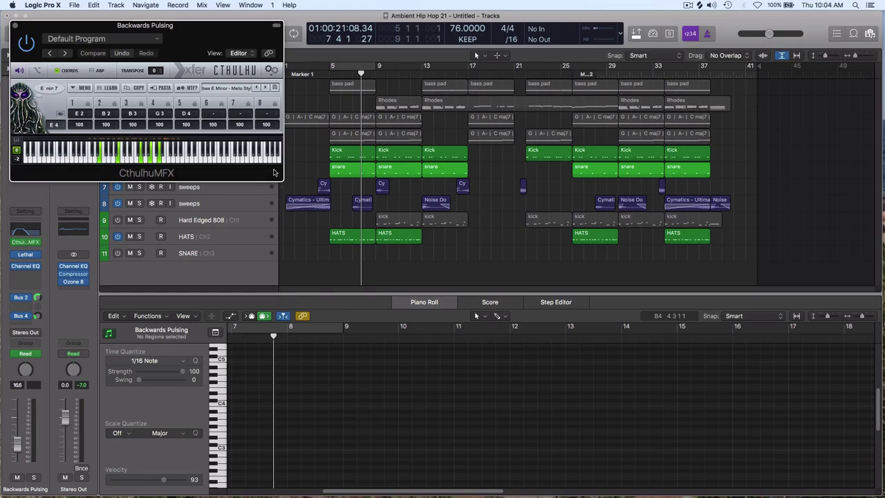
pyautogui.click(261, 82)
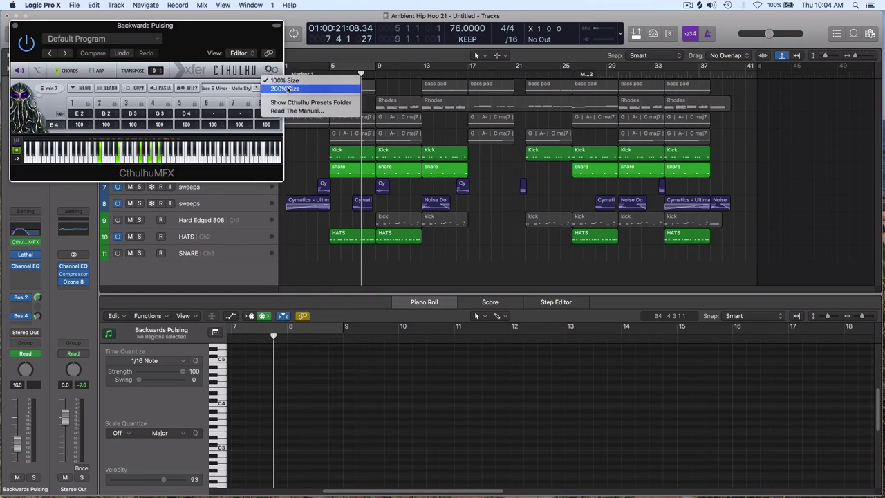
pyautogui.click(277, 85)
pyautogui.moveTo(276, 34); pyautogui.dragTo(313, 95)
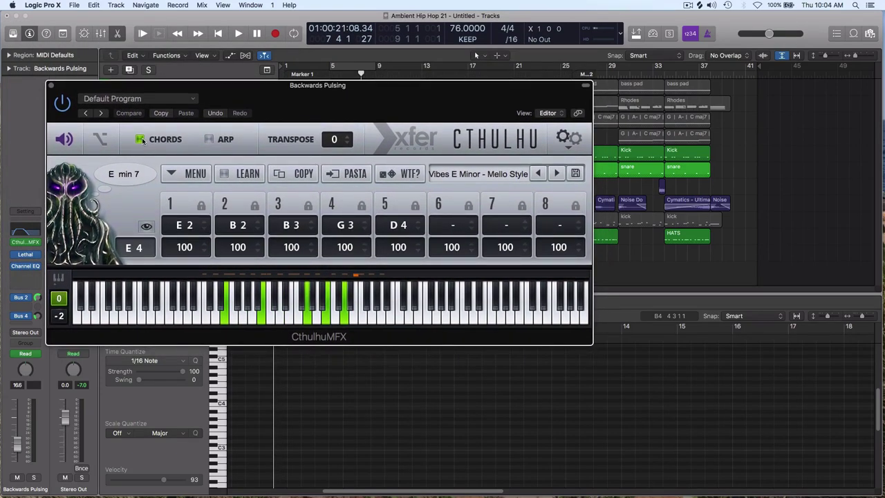
# Step: Look over Cthulhu's arpeggiator view and browse its chord preset folders, including MiscClassical and Echo Sound Works Vibes
pyautogui.click(211, 141)
pyautogui.click(210, 141)
pyautogui.click(475, 174)
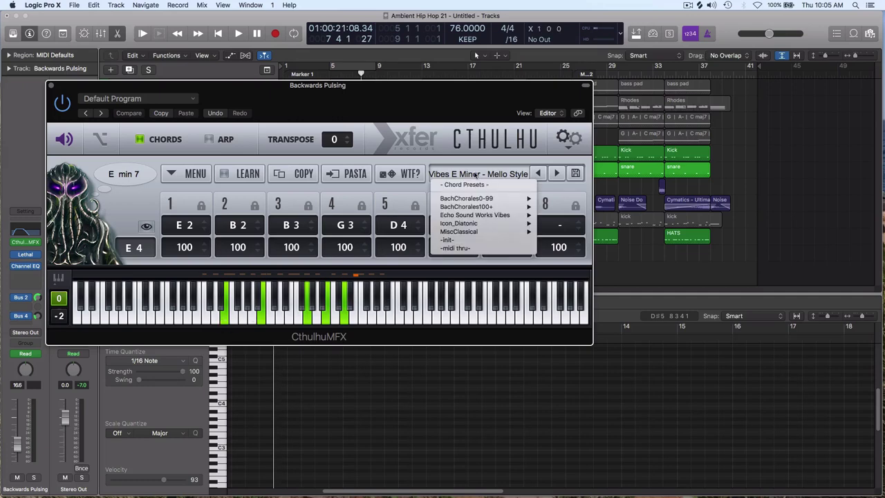
pyautogui.moveTo(474, 199)
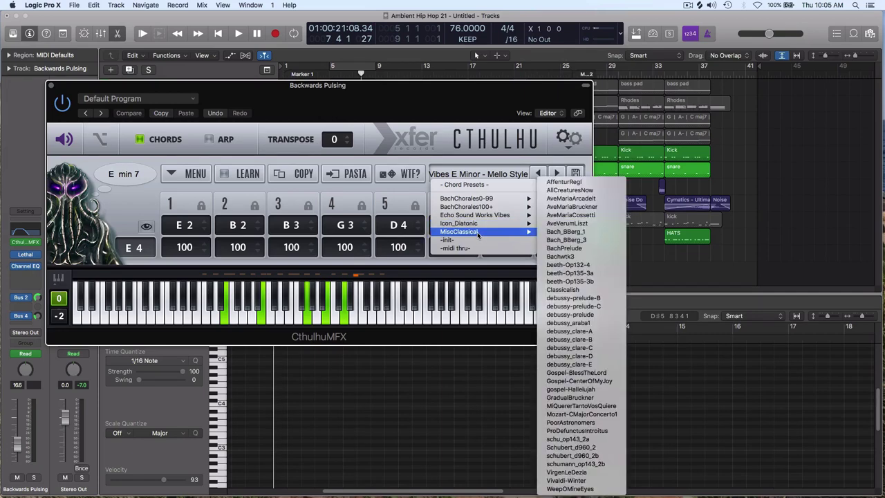
pyautogui.moveTo(483, 219)
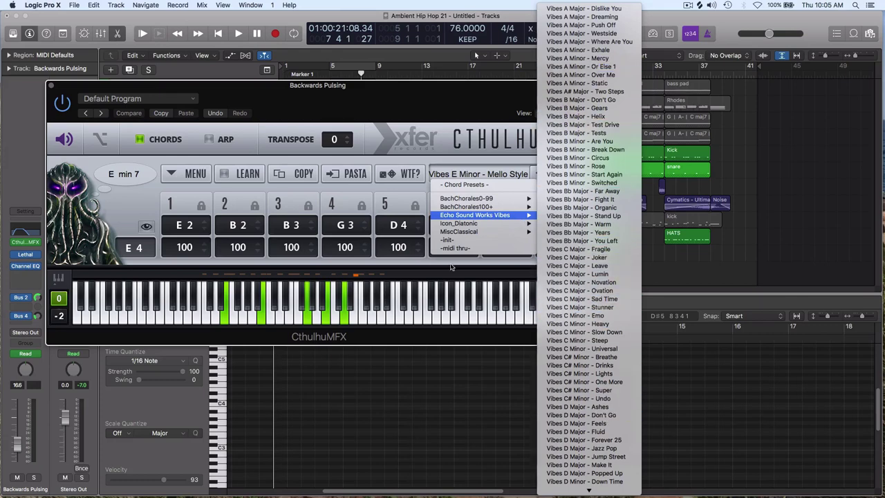
pyautogui.click(313, 107)
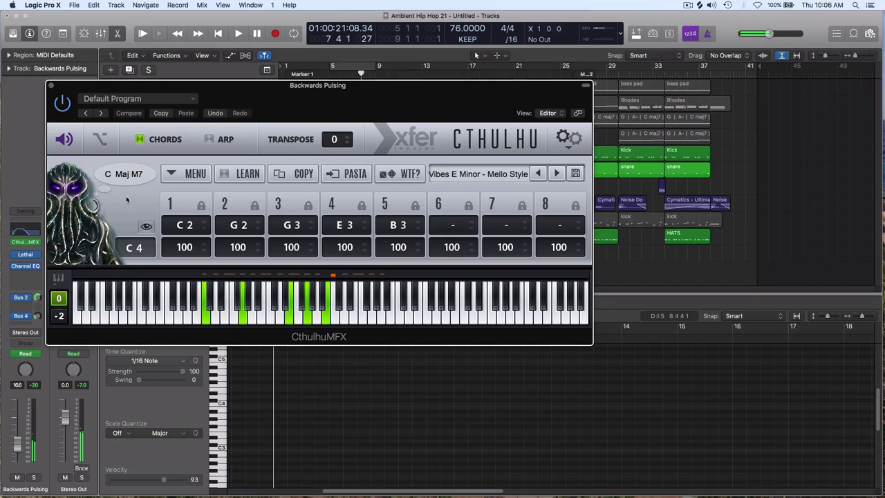
# Step: Load the BachChorale_026 chord preset from BachChorales0-99 in Cthulhu and close the plug-in window
pyautogui.click(508, 175)
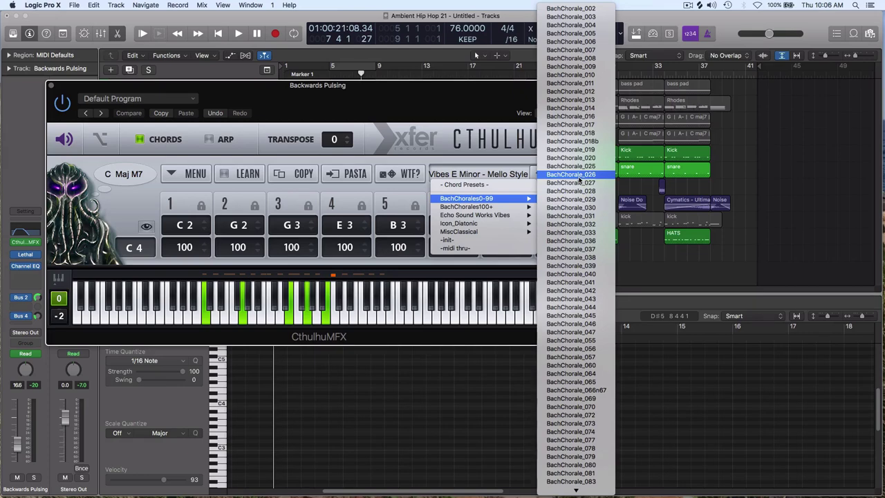
pyautogui.click(579, 178)
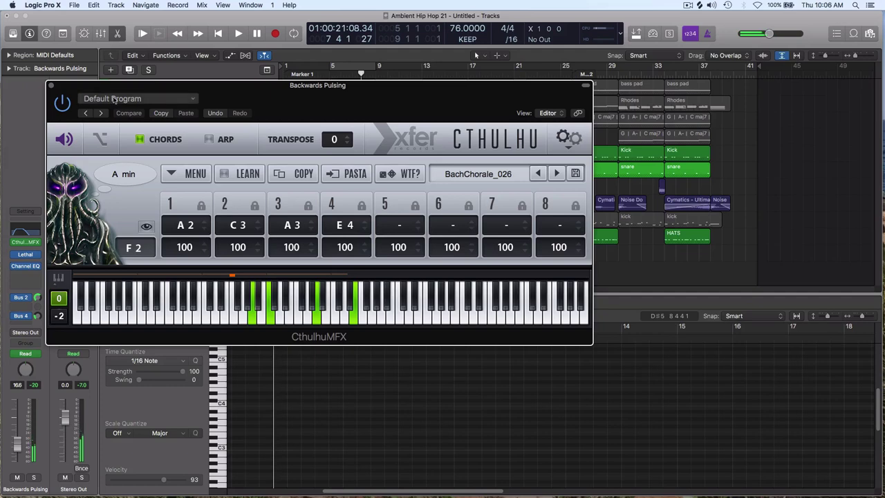
pyautogui.click(51, 85)
# Step: Delete the Backwards Pulsing region at bar 1
pyautogui.click(240, 124)
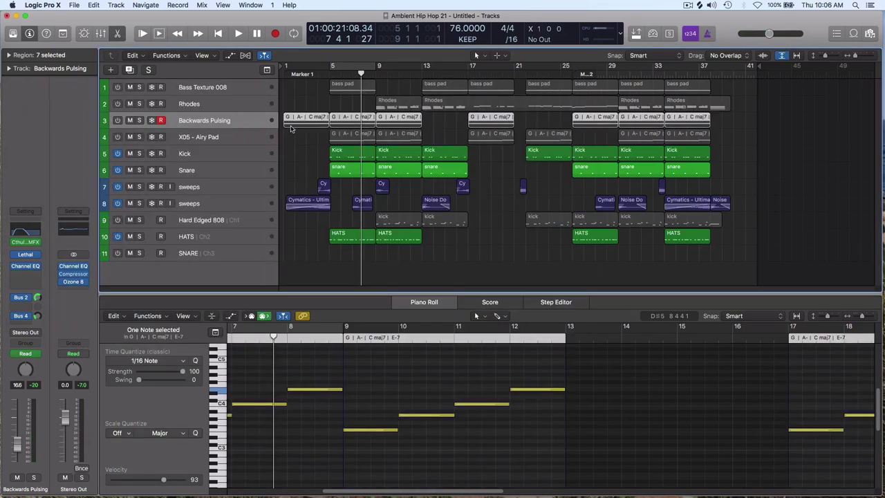
pyautogui.click(306, 144)
pyautogui.click(308, 128)
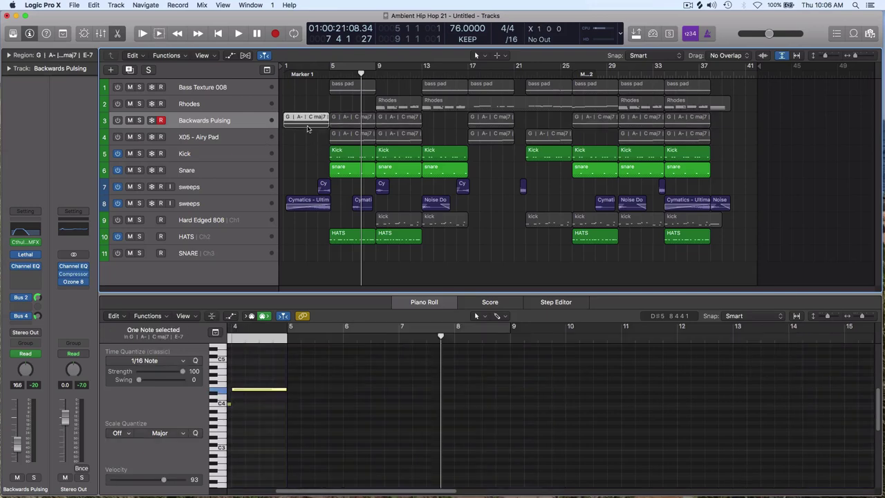
pyautogui.press('Delete')
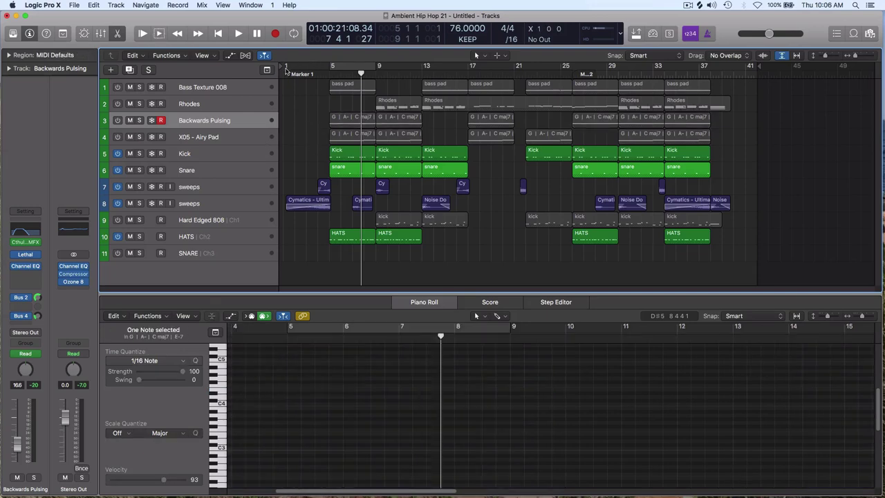
# Step: Set the cycle range to bars 1 through 5 and record a new four-note chord part on the Backwards Pulsing track
pyautogui.moveTo(286, 67); pyautogui.dragTo(329, 68)
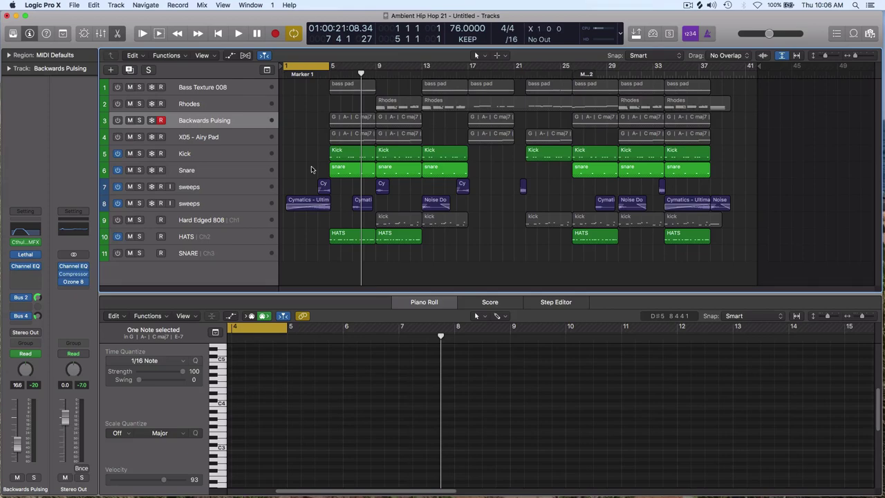
pyautogui.press('space')
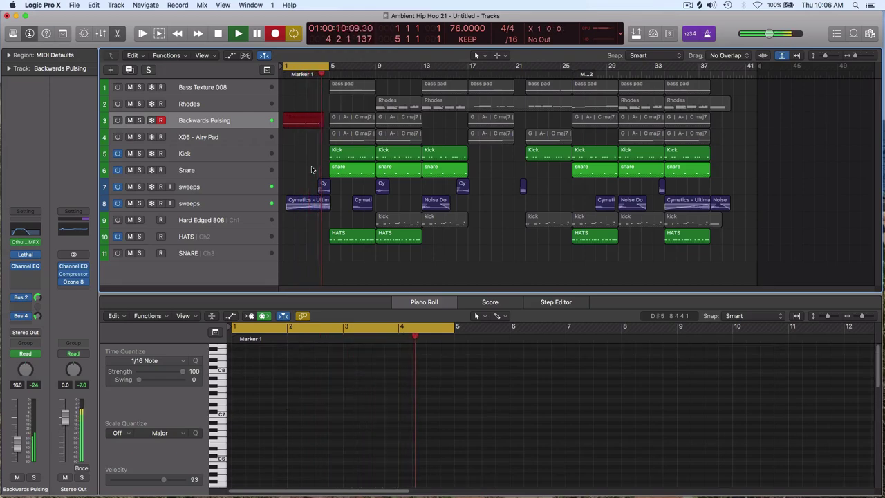
pyautogui.press('space')
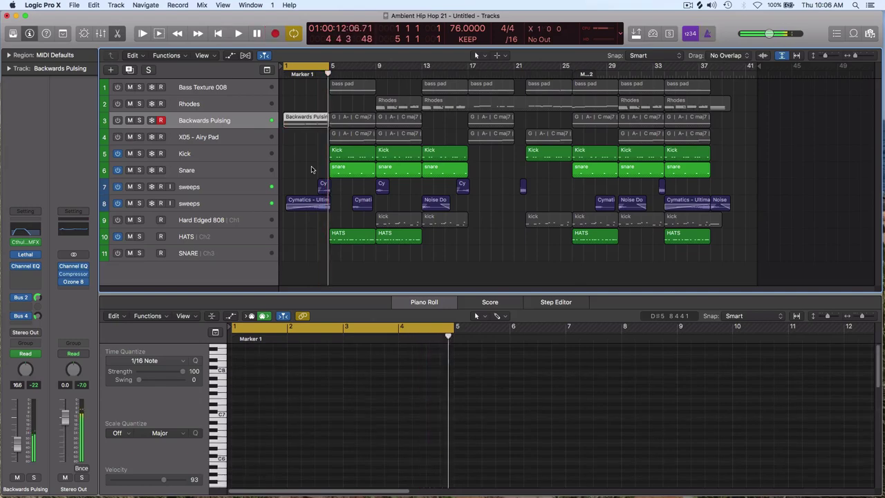
# Step: Quantize the four recorded Backwards Pulsing notes to 1/16 and set their velocity to 102
pyautogui.moveTo(235, 361); pyautogui.dragTo(418, 459)
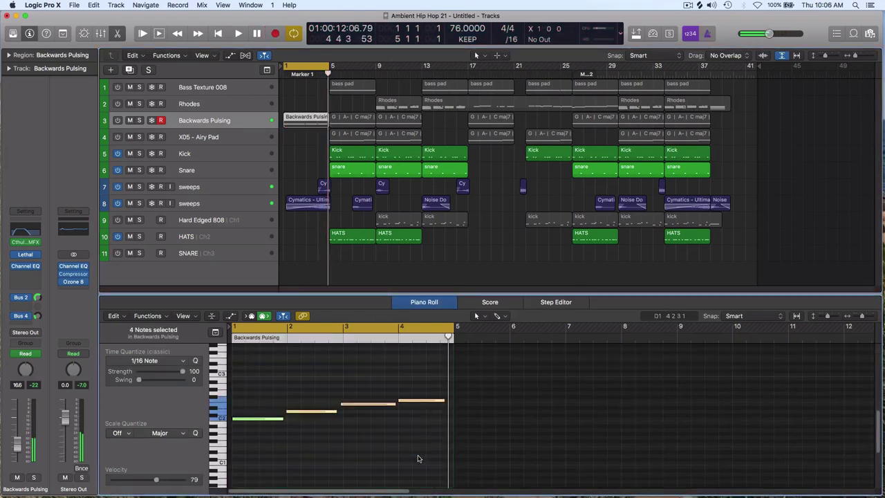
pyautogui.moveTo(156, 480); pyautogui.dragTo(169, 479)
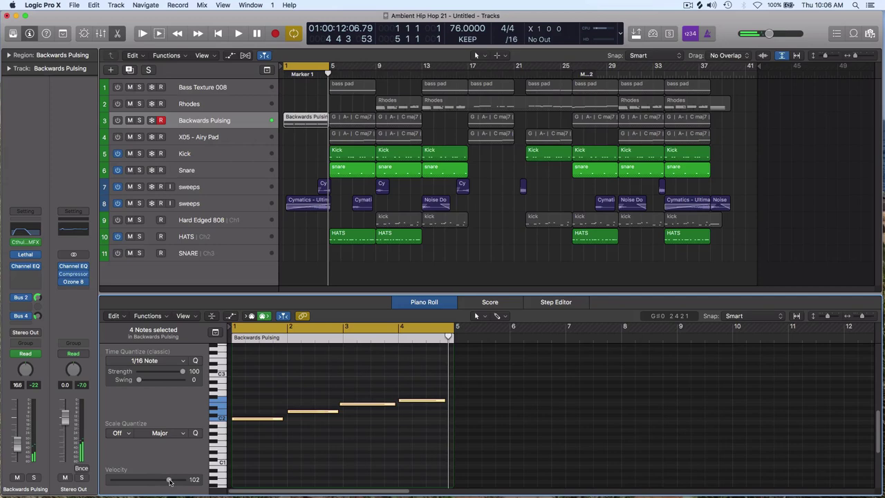
pyautogui.click(281, 475)
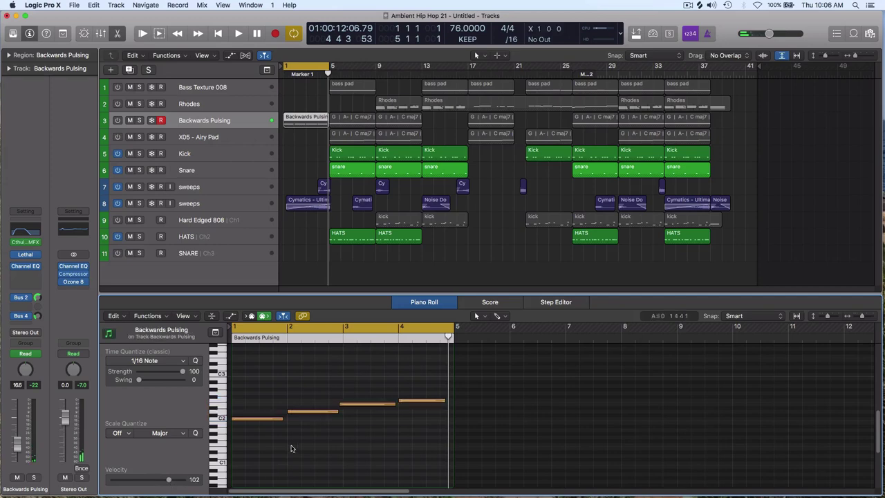
# Step: Switch on the Backwards Pulsing track and check the preset's chords in Cthulhu
pyautogui.click(118, 127)
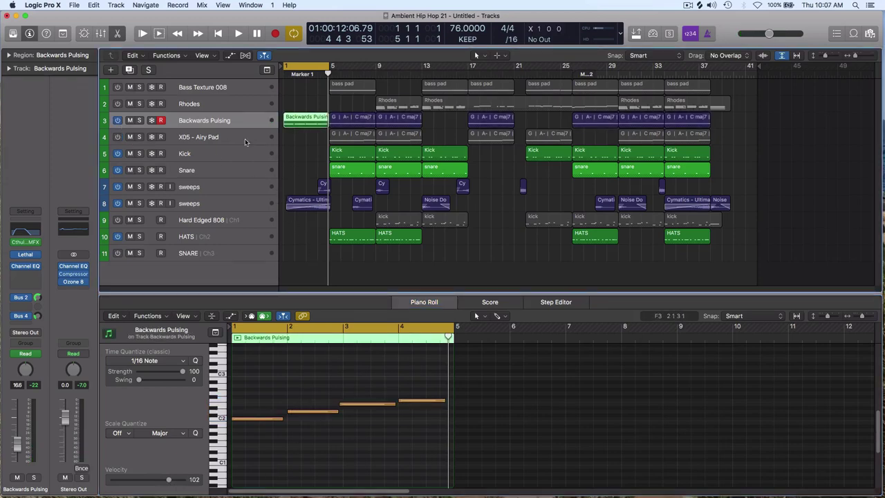
pyautogui.click(25, 241)
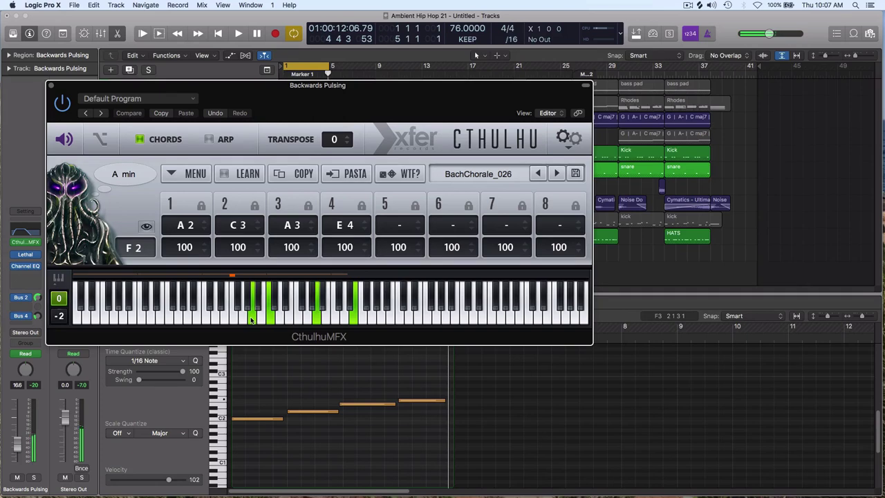
pyautogui.click(51, 86)
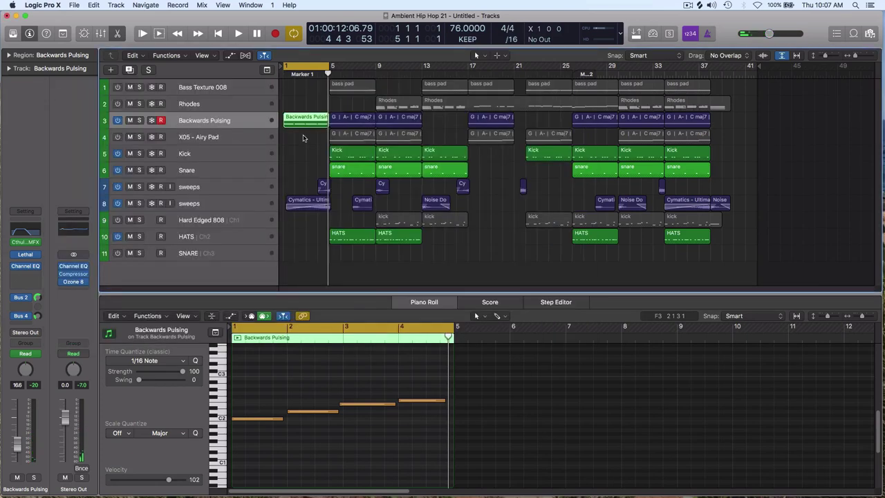
# Step: Try copying the new Backwards Pulsing region over the one at bar 5, and undo the copy
pyautogui.moveTo(303, 124); pyautogui.dragTo(349, 119)
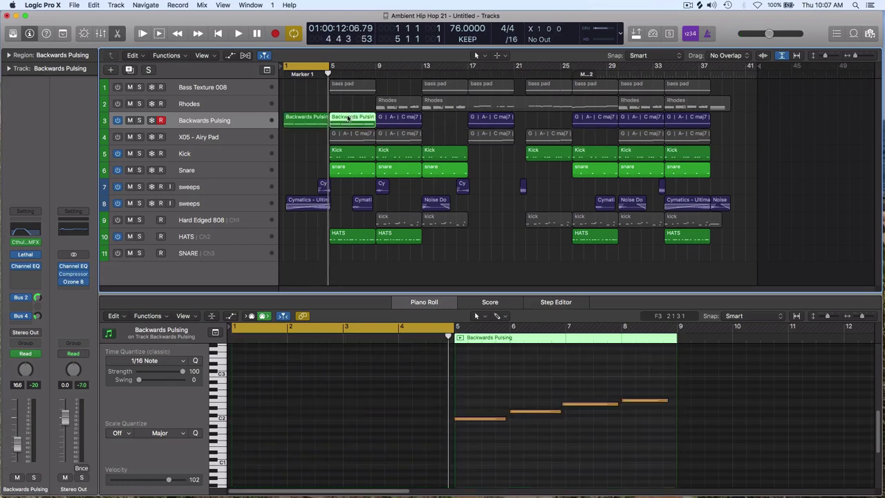
pyautogui.press('super+z')
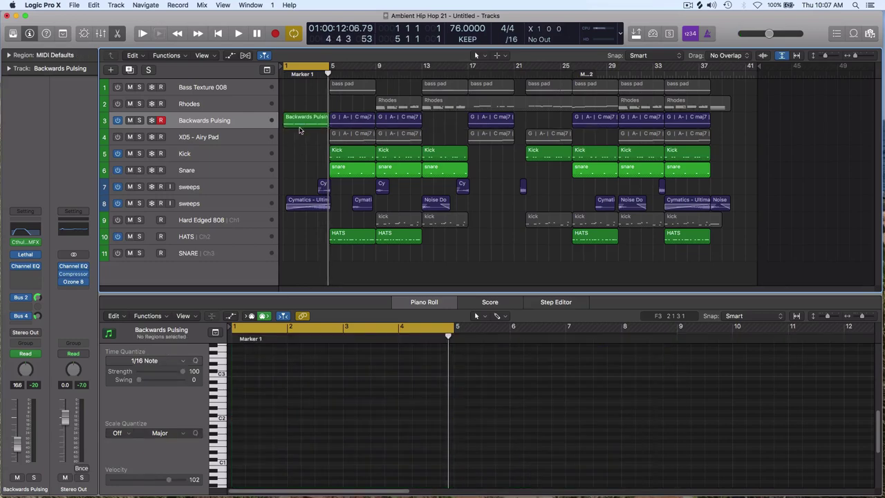
# Step: Check the chord names in Cthulhu and rename the new Backwards Pulsing region at bar 1 as "Gsus G A- E-"
pyautogui.click(301, 120)
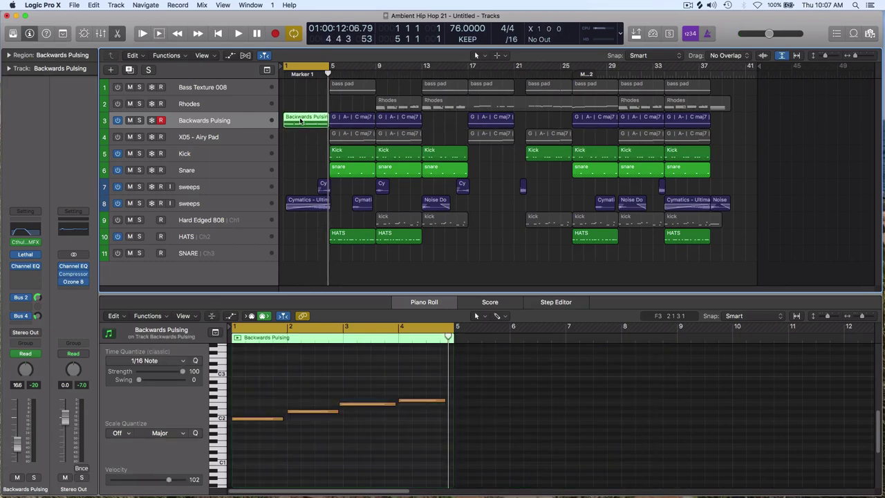
pyautogui.click(26, 241)
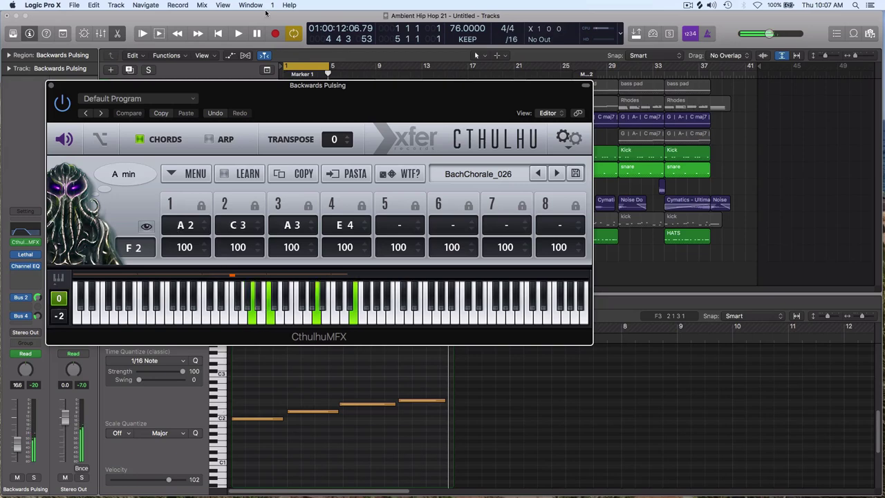
pyautogui.press('v')
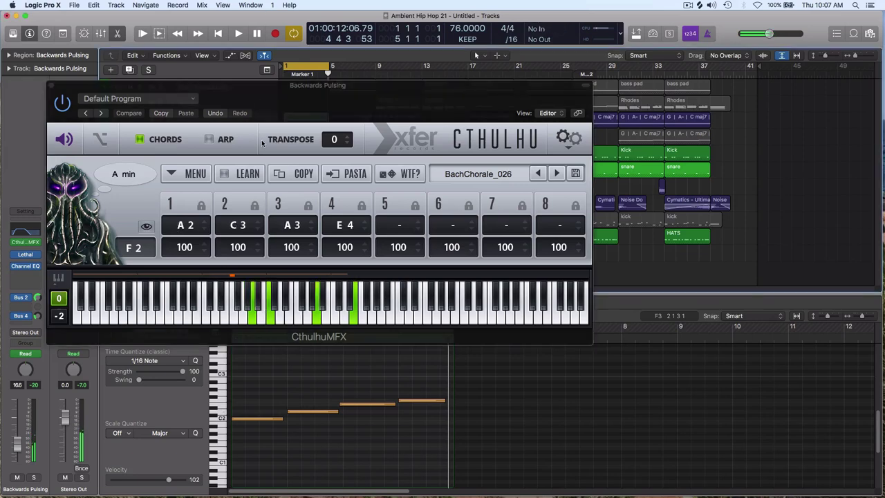
pyautogui.click(52, 89)
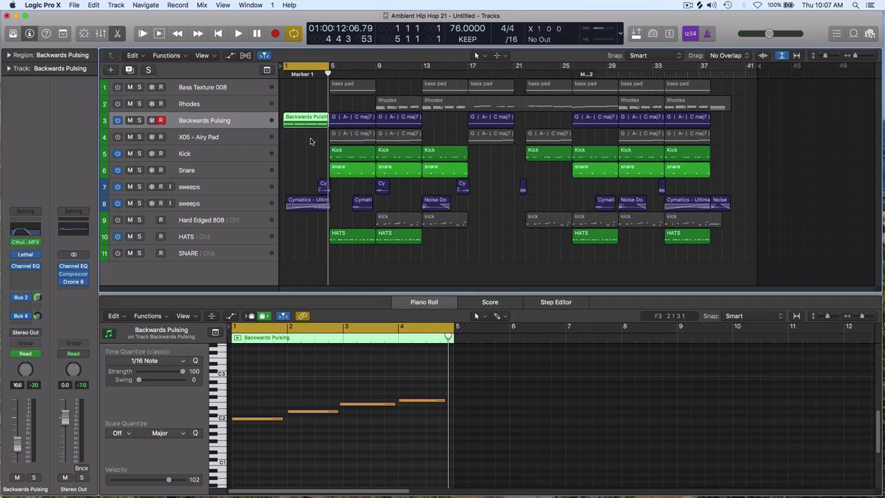
pyautogui.hotkey('shift', 'n')
pyautogui.write('Gsus G  A- E')
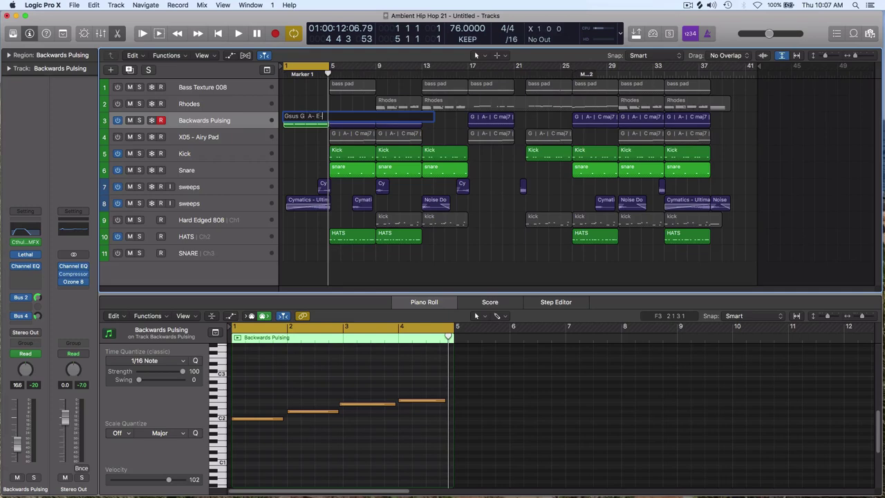
pyautogui.press('Return')
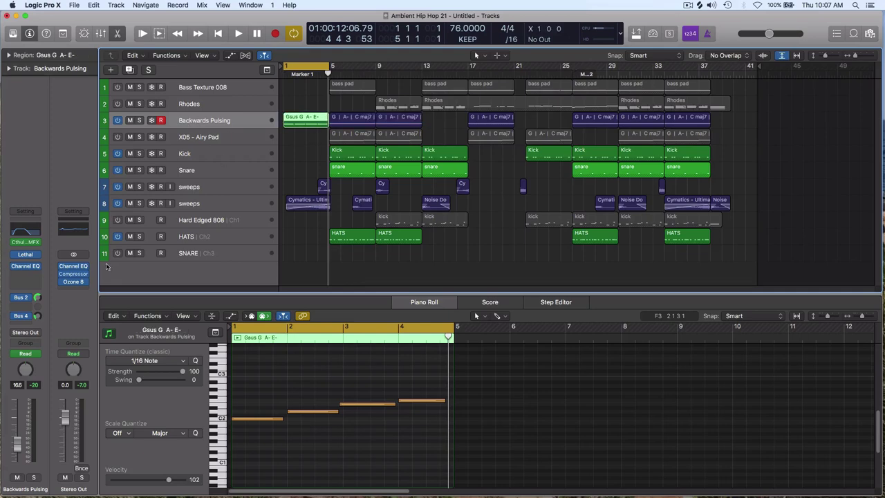
# Step: Recheck the chord that Cthulhu generates on the Backwards Pulsing track
pyautogui.click(29, 254)
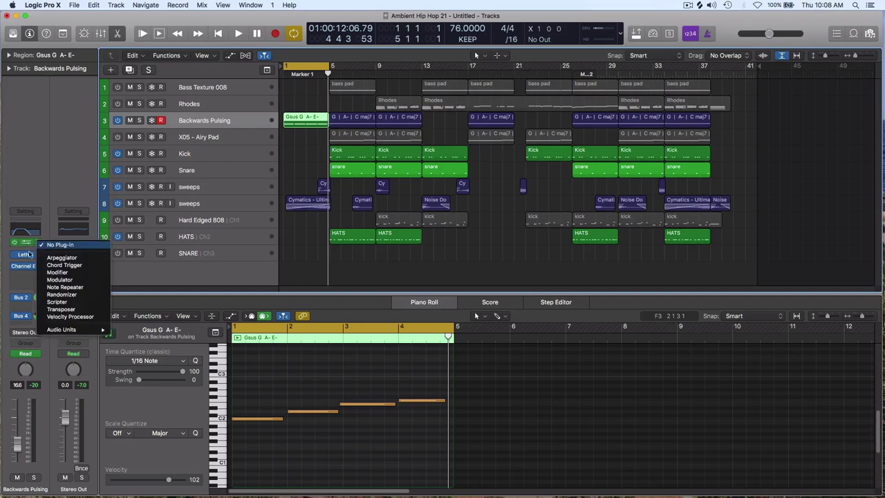
pyautogui.click(19, 255)
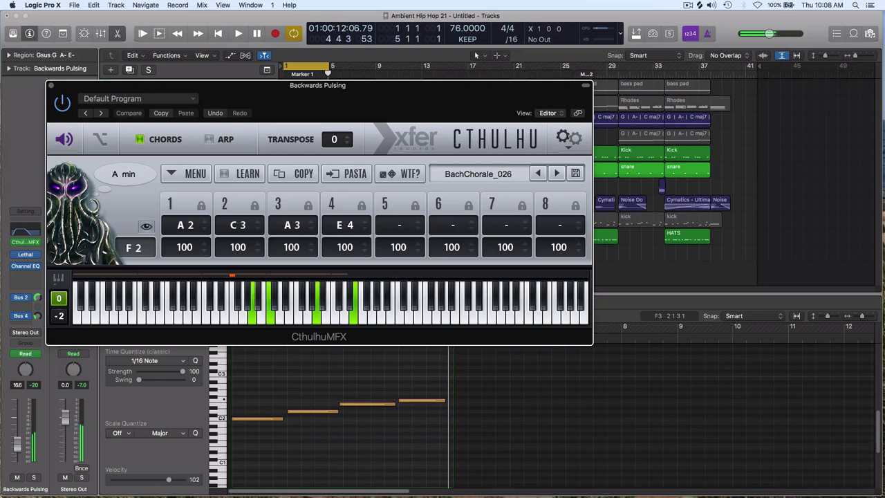
pyautogui.click(50, 85)
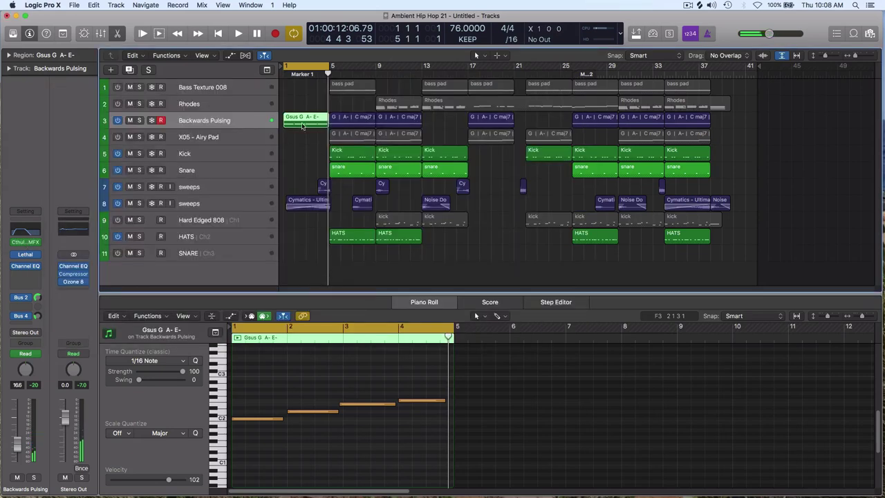
# Step: Turn cycling off and copy the bar 1 Backwards Pulsing region over the track's old regions at bars 5, 9, 17, 26, 30 and 34
pyautogui.click(315, 72)
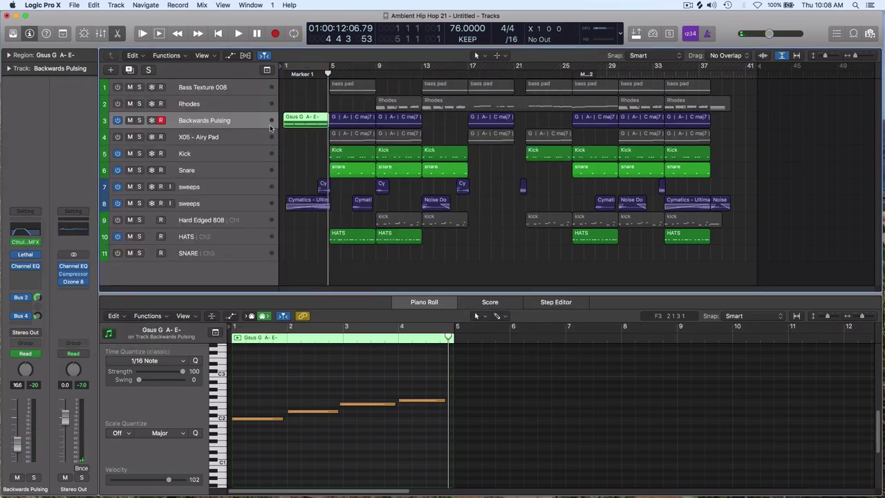
pyautogui.moveTo(296, 124); pyautogui.dragTo(391, 126)
pyautogui.keyDown('shift'); pyautogui.click(337, 124); pyautogui.keyUp('shift')
pyautogui.moveTo(311, 123); pyautogui.dragTo(495, 132)
pyautogui.click(430, 135)
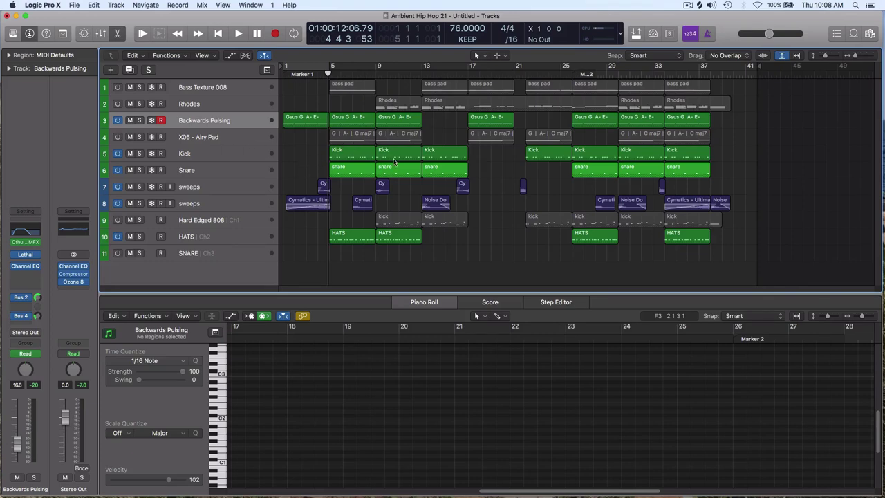
# Step: Copy the Backwards Pulsing regions at bars 5, 9, 17, 30 and 34 onto the X05 - Airy Pad track
pyautogui.click(687, 121)
pyautogui.keyDown('shift'); pyautogui.click(652, 123); pyautogui.keyUp('shift')
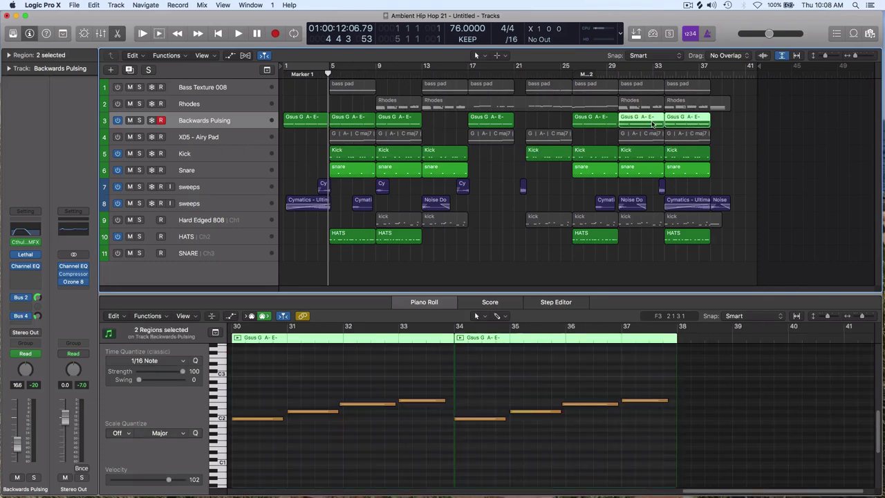
pyautogui.keyDown('shift'); pyautogui.click(495, 119); pyautogui.keyUp('shift')
pyautogui.keyDown('shift'); pyautogui.click(405, 123); pyautogui.keyUp('shift')
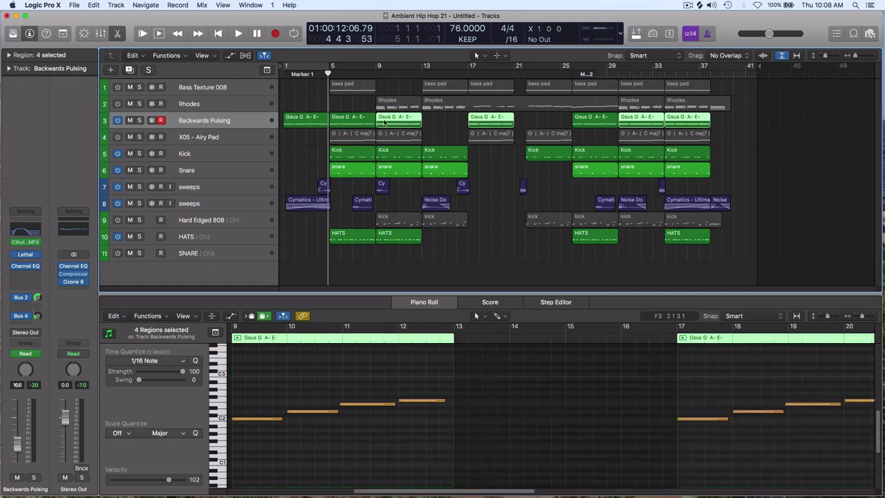
pyautogui.keyDown('shift'); pyautogui.click(358, 127); pyautogui.keyUp('shift')
pyautogui.moveTo(354, 121); pyautogui.dragTo(354, 138)
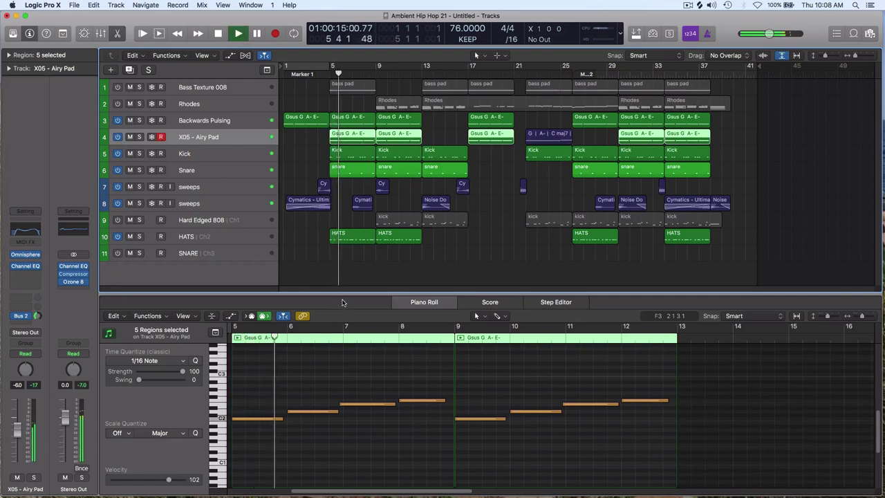
# Step: Listen to the Airy Pad with its copied regions and stop playback
pyautogui.click(322, 316)
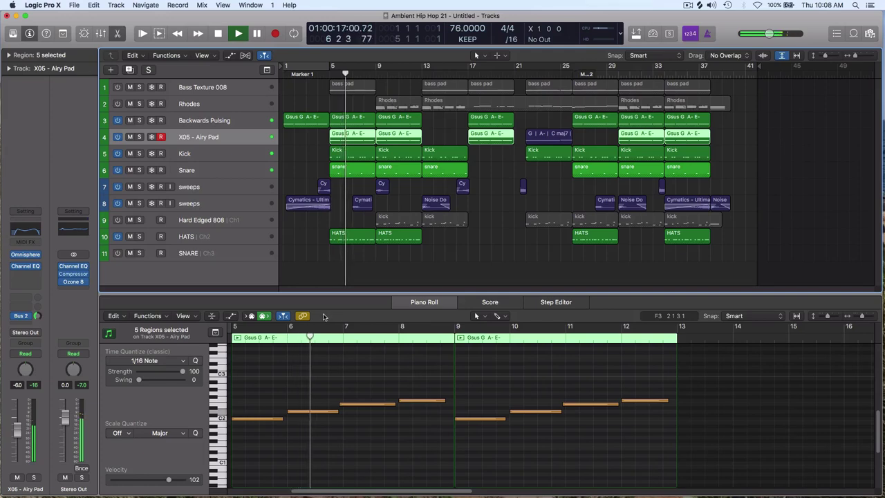
pyautogui.click(242, 144)
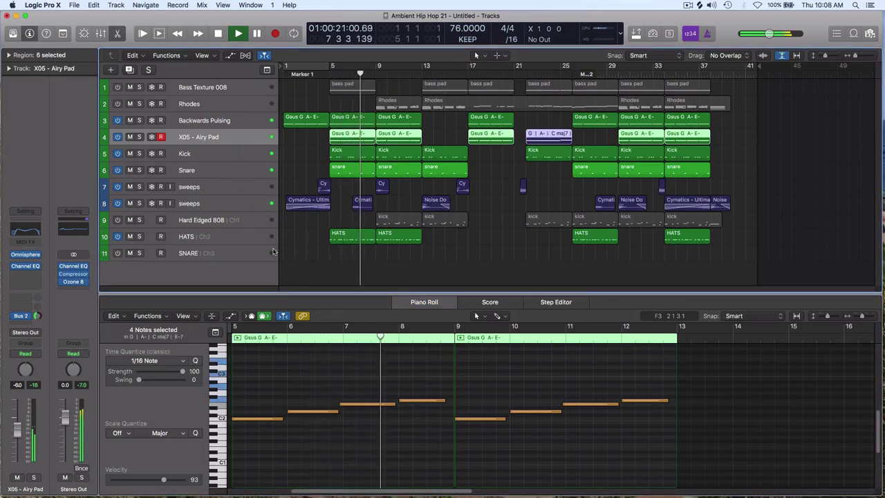
pyautogui.click(204, 253)
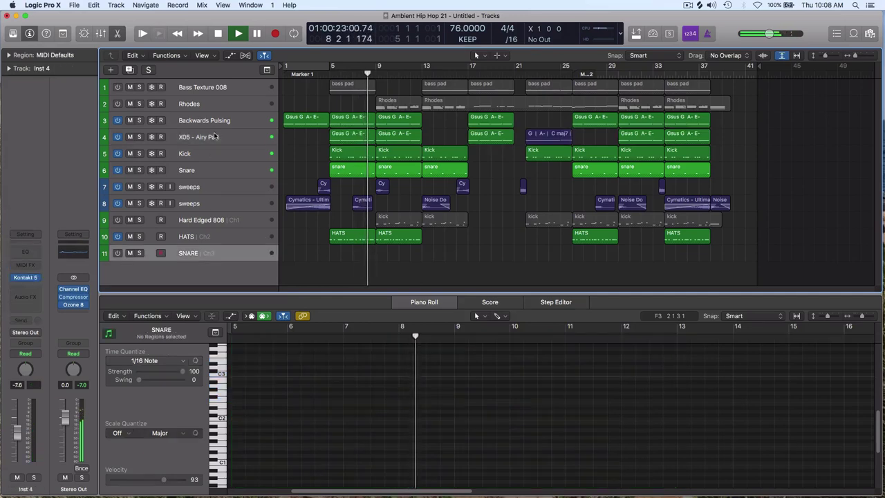
pyautogui.press('space')
# Step: Copy the Cthulhu MIDI effect from the Backwards Pulsing channel to the X05 - Airy Pad channel in the mixer
pyautogui.click(212, 138)
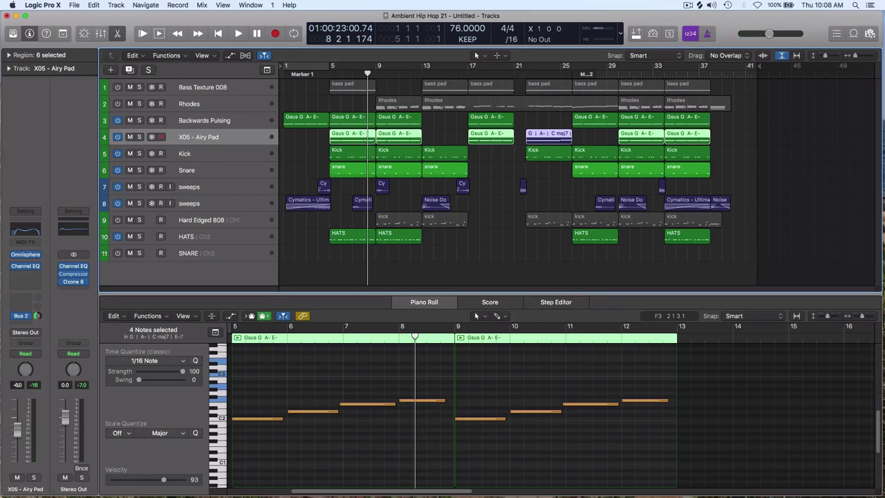
pyautogui.press('super+2')
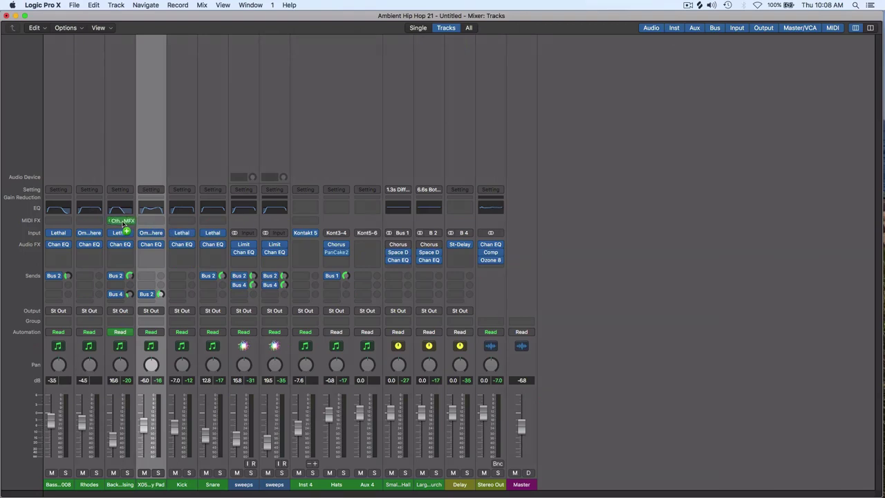
pyautogui.moveTo(123, 223); pyautogui.dragTo(154, 223)
pyautogui.click(7, 15)
# Step: Play the arrangement from bar 5 to hear the Airy Pad with Cthulhu, stopping after bar 13
pyautogui.click(333, 72)
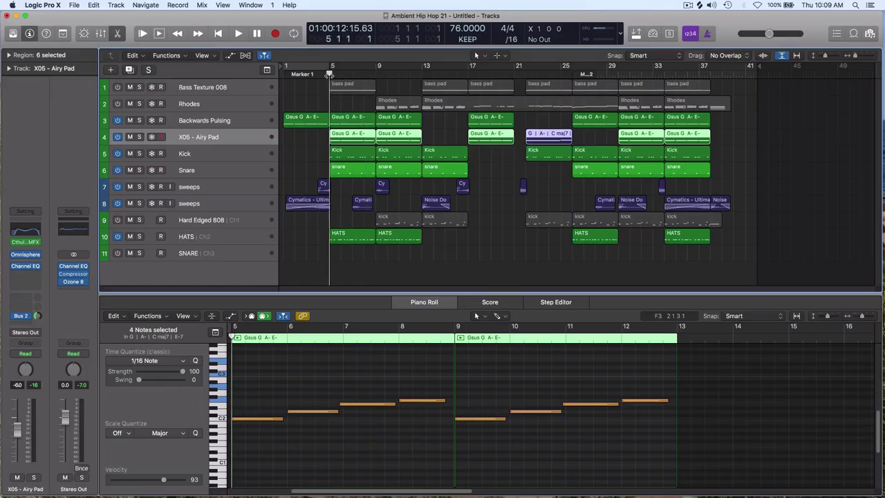
pyautogui.press('space')
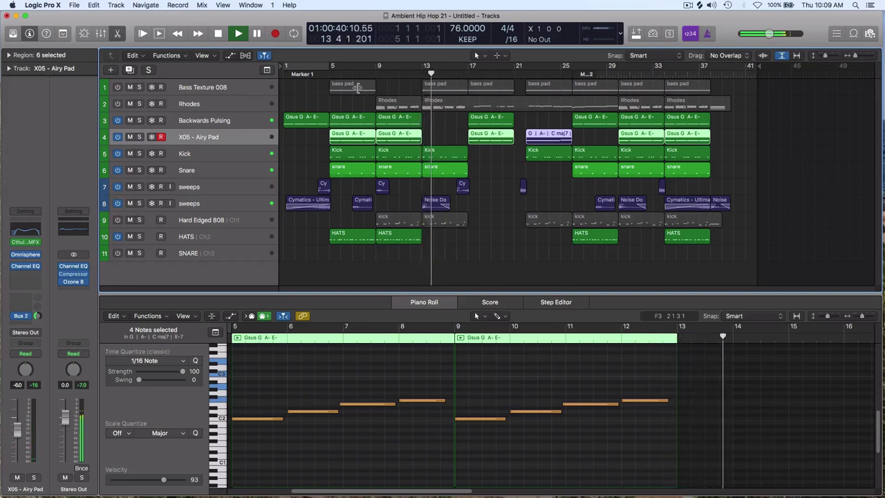
pyautogui.press('space')
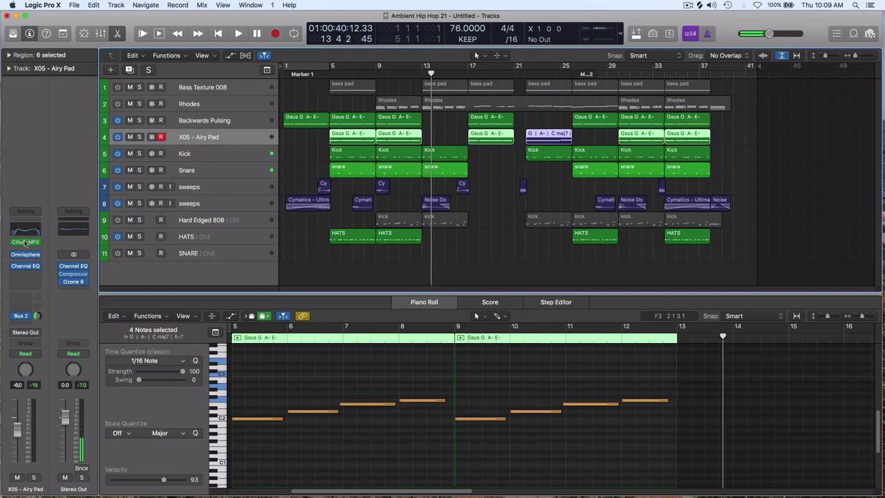
# Step: Open the Airy Pad's Channel EQ and loop playback over bars 5 to 9
pyautogui.click(224, 143)
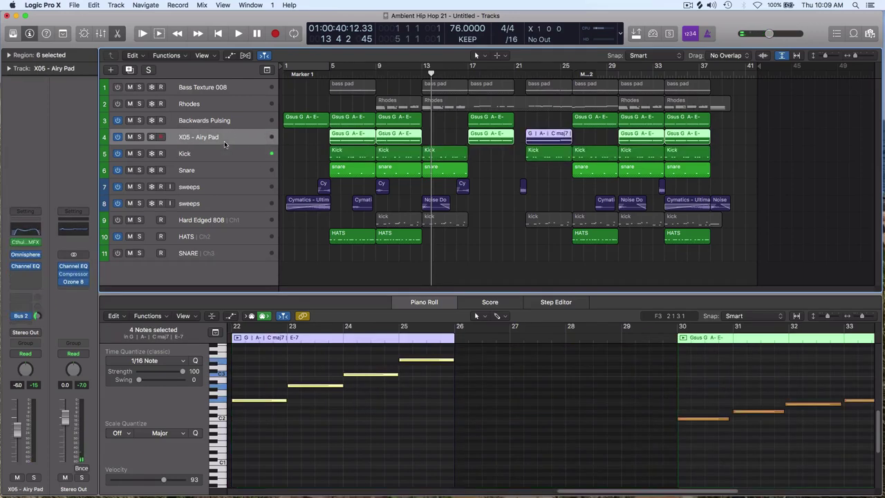
pyautogui.click(27, 230)
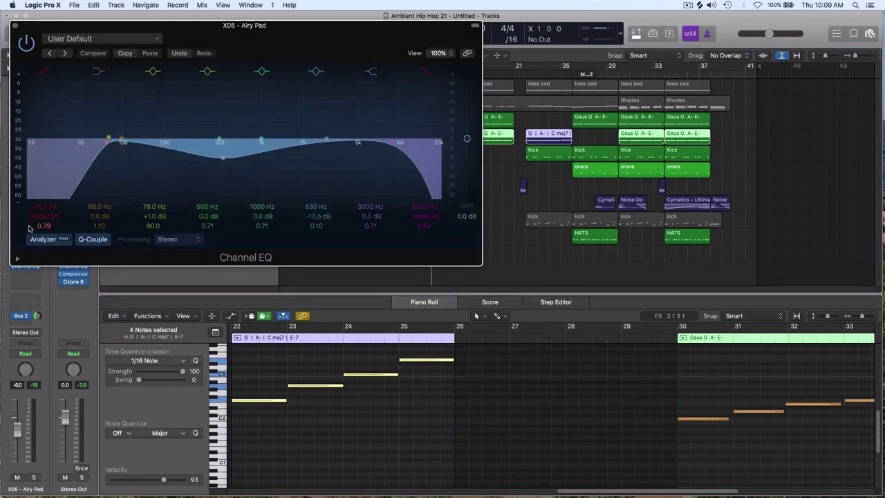
pyautogui.moveTo(247, 31); pyautogui.dragTo(526, 251)
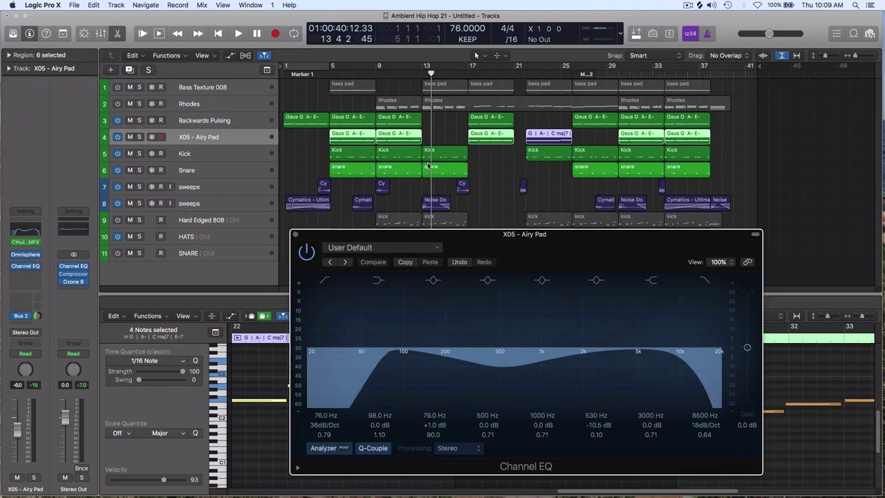
pyautogui.moveTo(327, 67); pyautogui.dragTo(377, 67)
pyautogui.press('space')
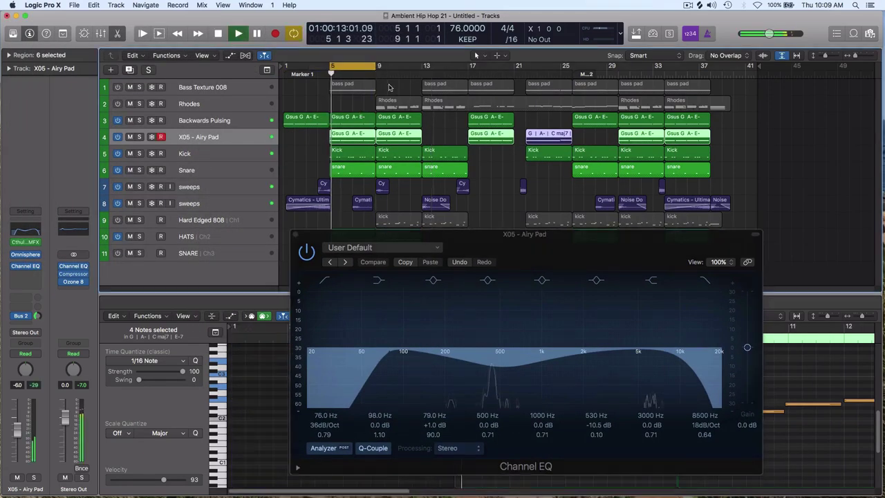
# Step: In the Airy Pad's Channel EQ, set bands to 520 Hz at -1.0 dB, 440 Hz at -6.0 dB and 4800 Hz high shelf at -5.0 dB
pyautogui.moveTo(504, 365); pyautogui.dragTo(503, 348)
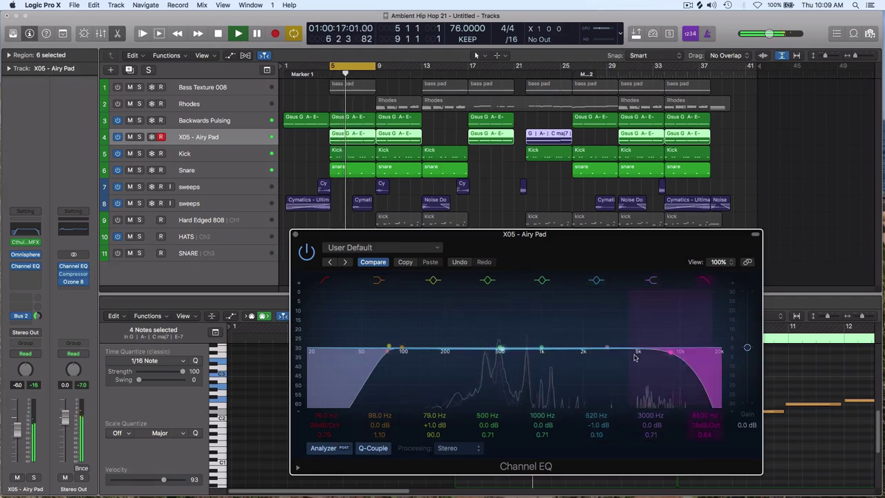
pyautogui.moveTo(607, 347); pyautogui.dragTo(636, 363)
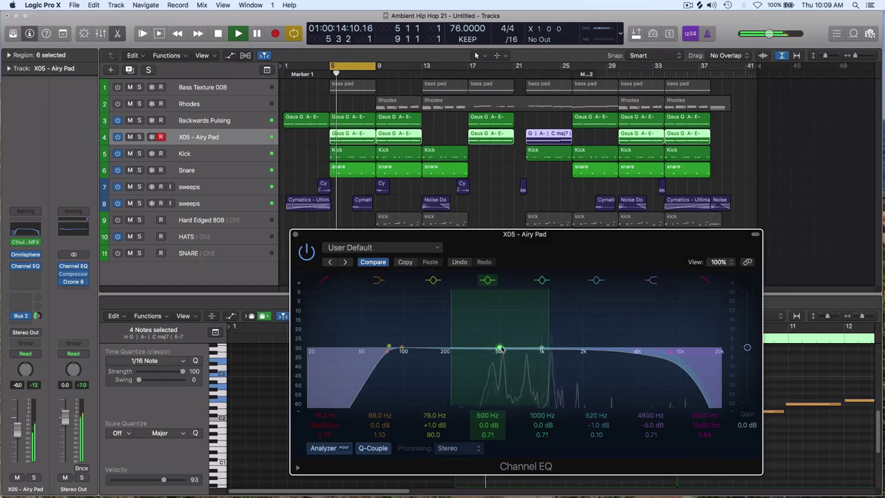
pyautogui.moveTo(500, 349); pyautogui.dragTo(492, 357)
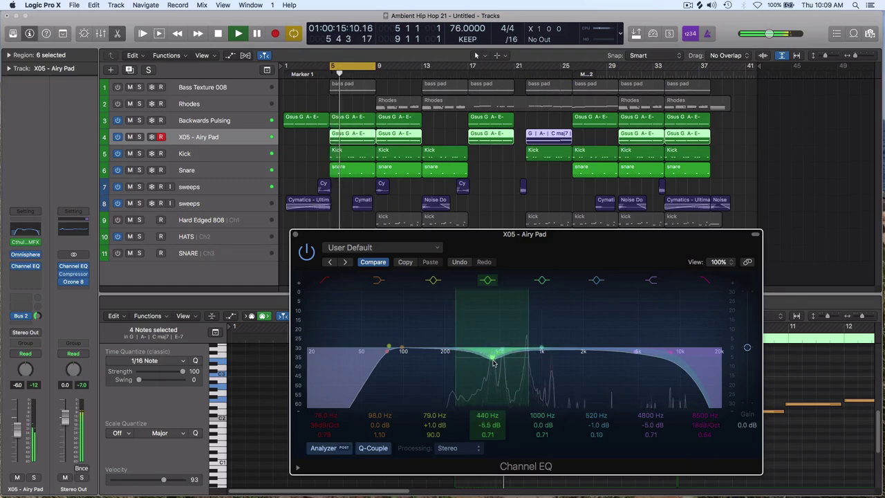
pyautogui.click(540, 351)
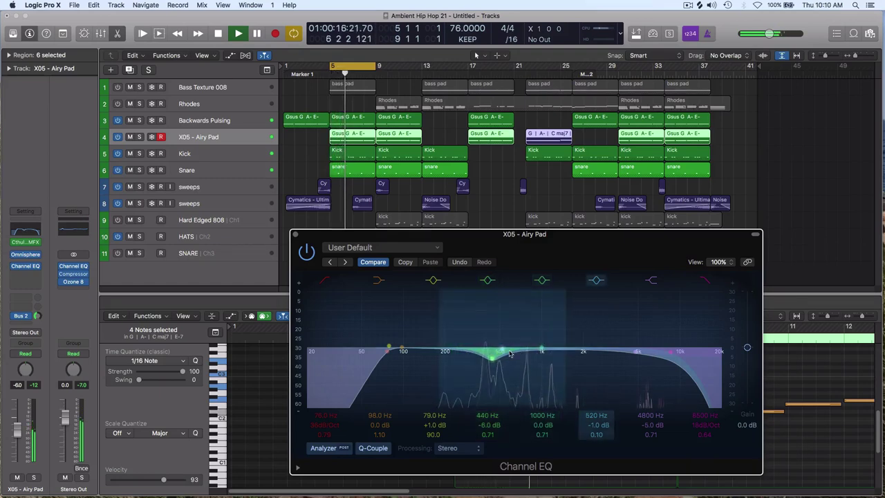
pyautogui.click(403, 347)
pyautogui.click(296, 234)
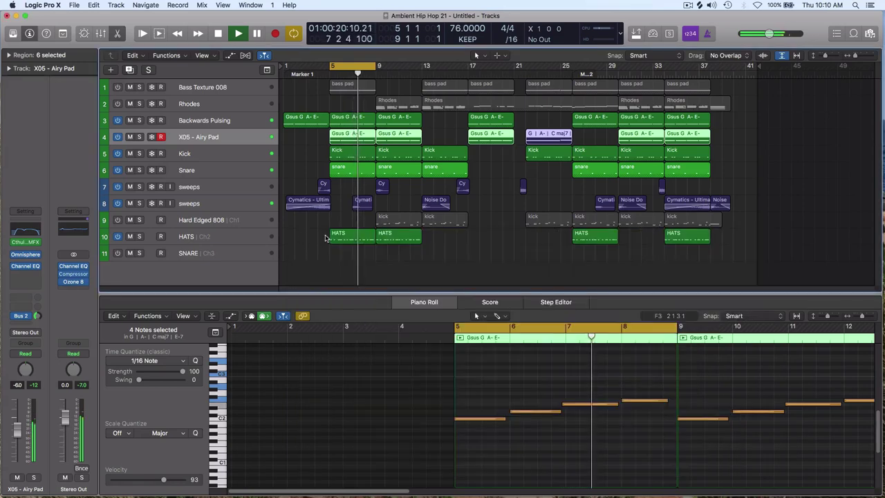
# Step: Add a stereo Glitch2 insert to the X05 - Airy Pad channel after its Channel EQ
pyautogui.click(228, 140)
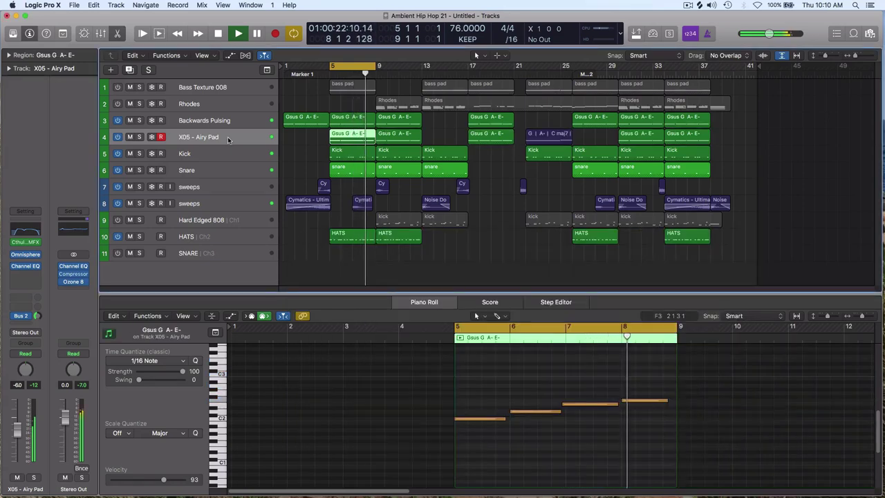
pyautogui.click(30, 277)
pyautogui.moveTo(37, 321)
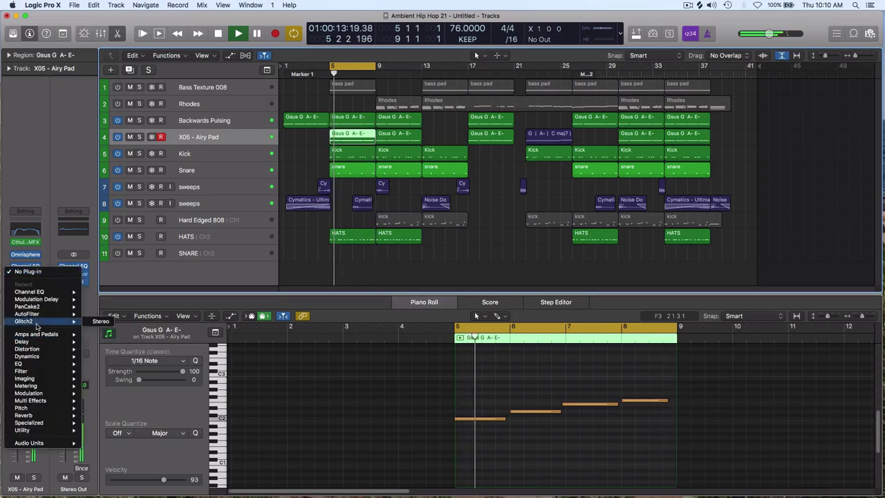
pyautogui.press('Escape')
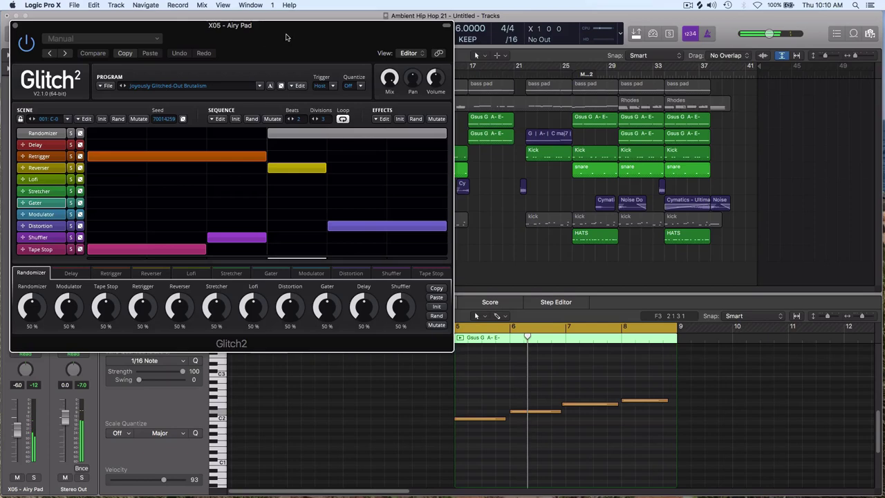
pyautogui.moveTo(288, 32); pyautogui.dragTo(318, 134)
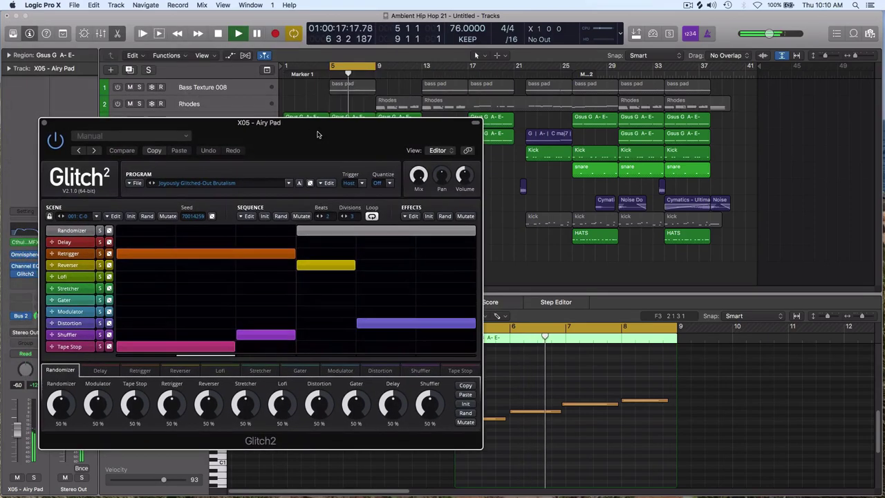
# Step: Stop playback and delete every effect block from the Glitch2 sequence, from Randomizer to Tape Stop
pyautogui.press('space')
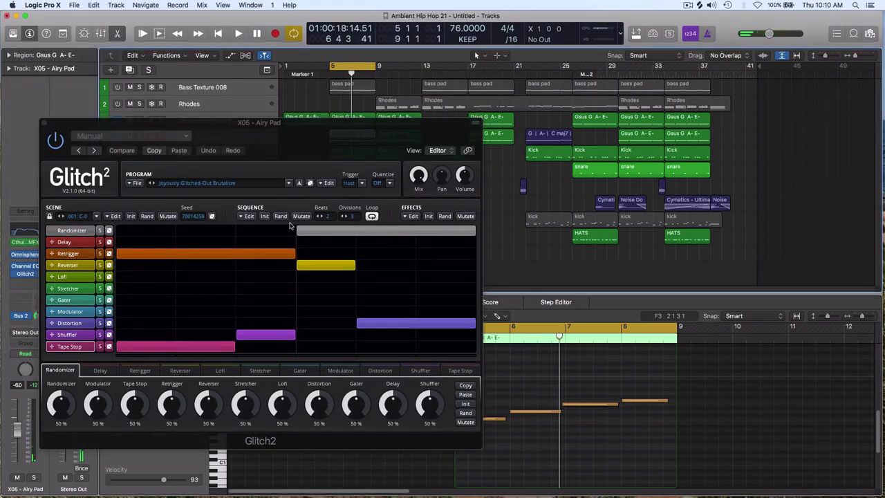
pyautogui.rightClick(314, 235)
pyautogui.rightClick(290, 253)
pyautogui.rightClick(301, 266)
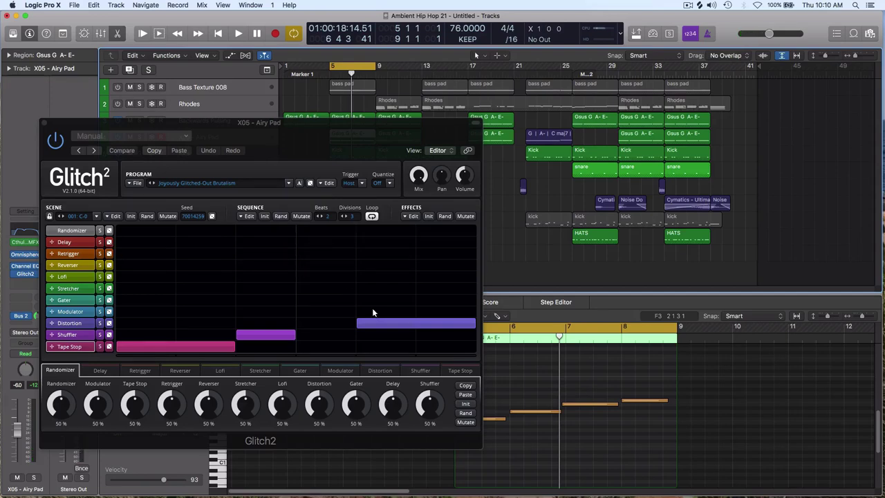
pyautogui.rightClick(375, 324)
pyautogui.rightClick(283, 335)
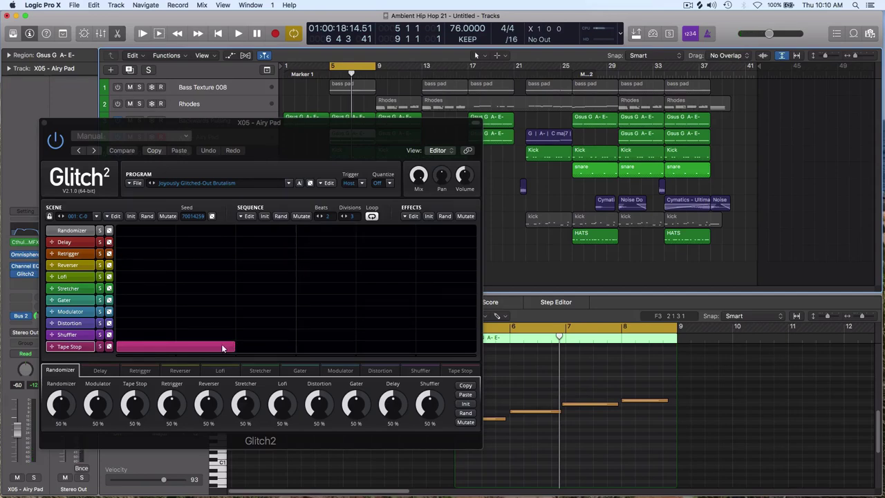
pyautogui.rightClick(222, 348)
# Step: Initialize the Glitch2 sequence to 4 beats and 4 divisions
pyautogui.moveTo(324, 128); pyautogui.dragTo(310, 107)
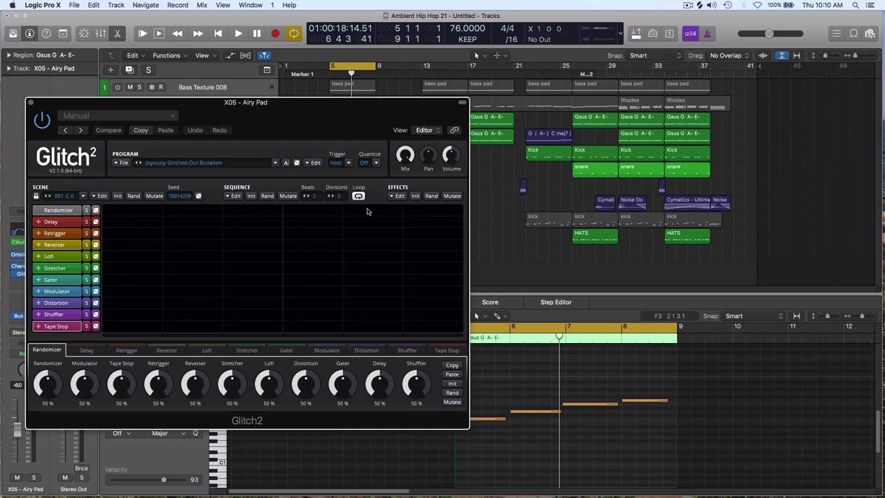
pyautogui.click(251, 196)
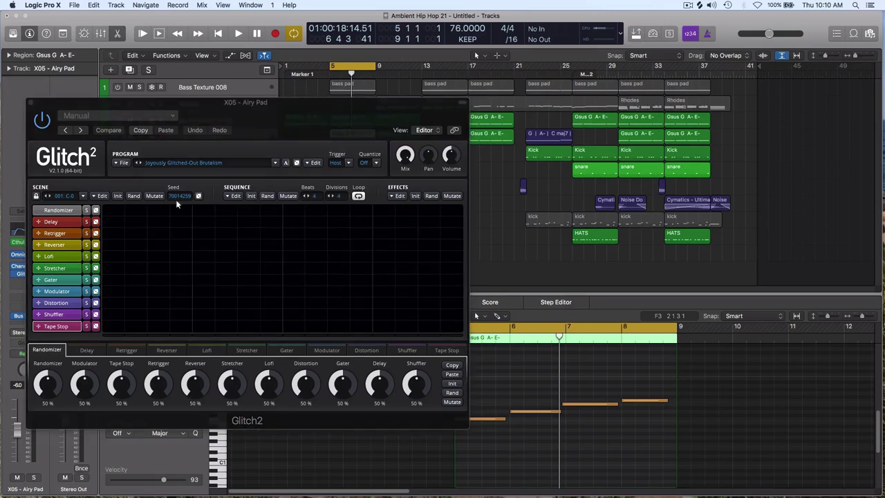
pyautogui.moveTo(270, 125); pyautogui.dragTo(355, 124)
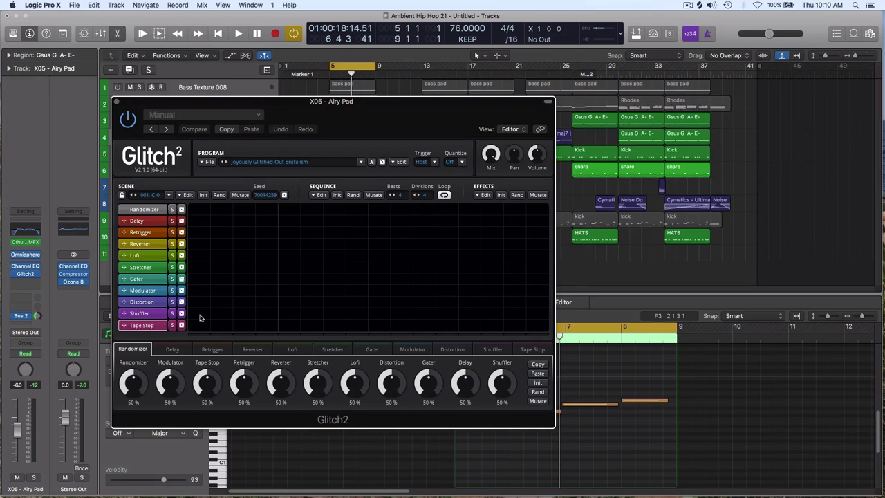
# Step: Draw a four-division Tape Stop block from the second division of the Glitch2 sequence and audition it with the Airy Pad soloed
pyautogui.moveTo(220, 326); pyautogui.dragTo(282, 325)
pyautogui.press('space')
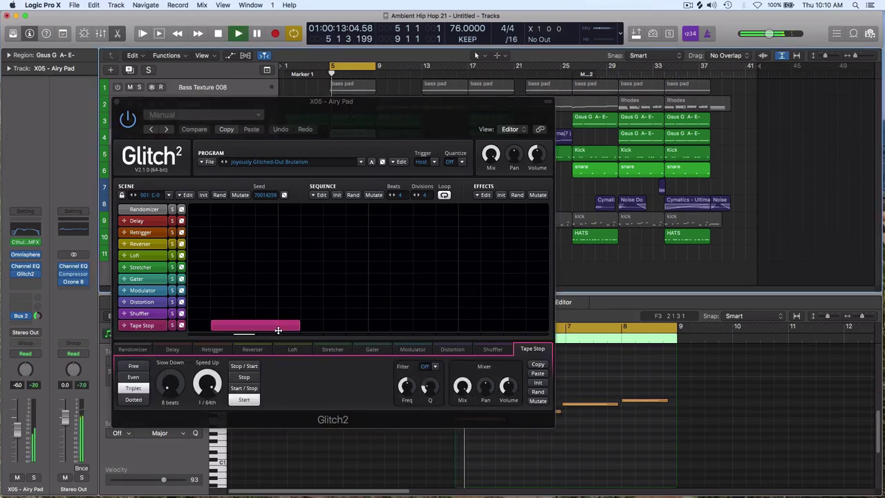
pyautogui.press('space')
pyautogui.moveTo(391, 109); pyautogui.dragTo(663, 100)
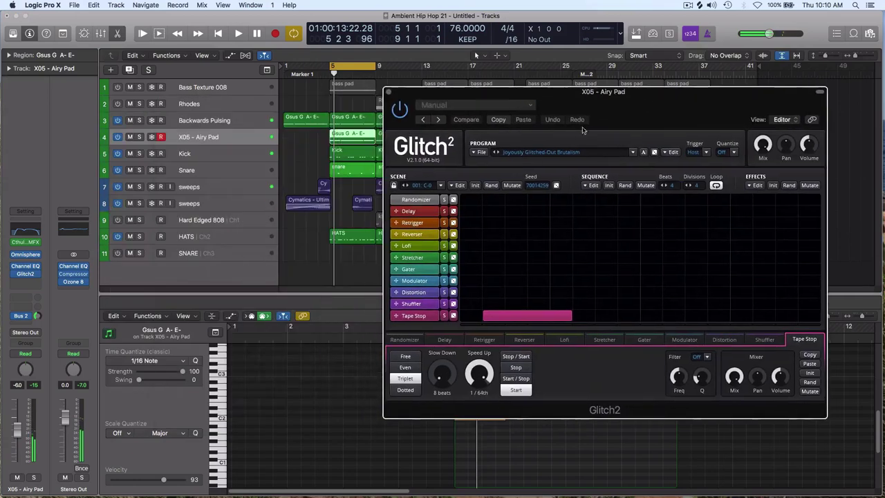
pyautogui.click(139, 137)
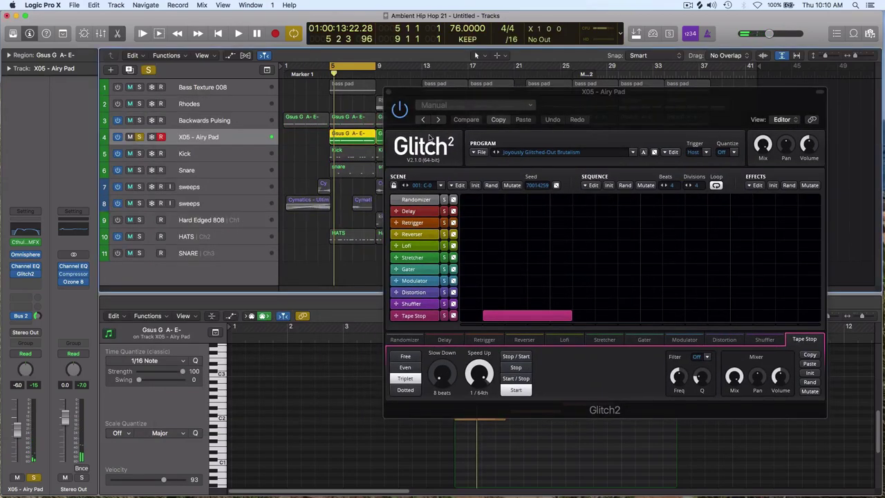
pyautogui.press('space')
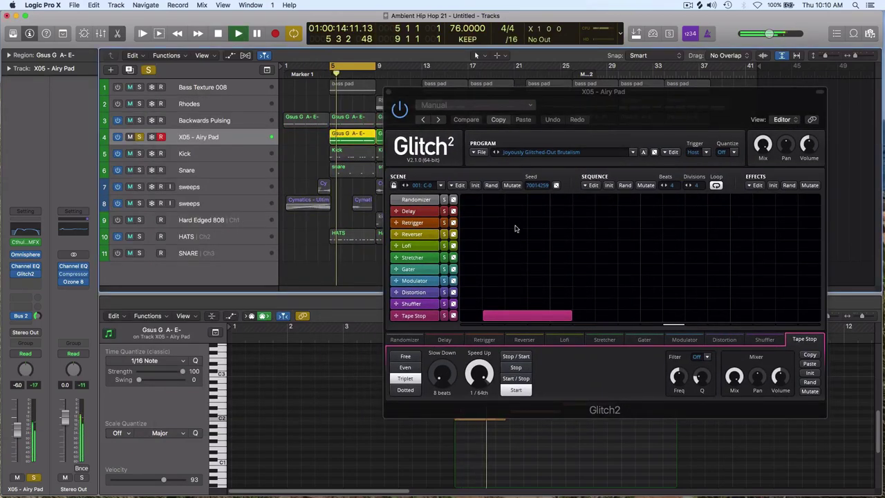
# Step: Set Tape Stop's Speed Up to 2 beats and move the first Tape Stop block three divisions later, onto the second beat
pyautogui.moveTo(479, 377); pyautogui.dragTo(474, 355)
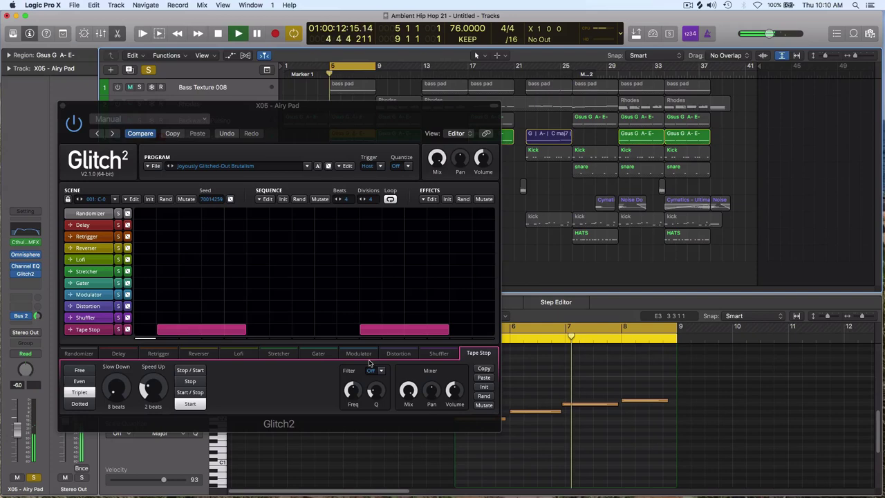
pyautogui.click(224, 330)
pyautogui.click(223, 331)
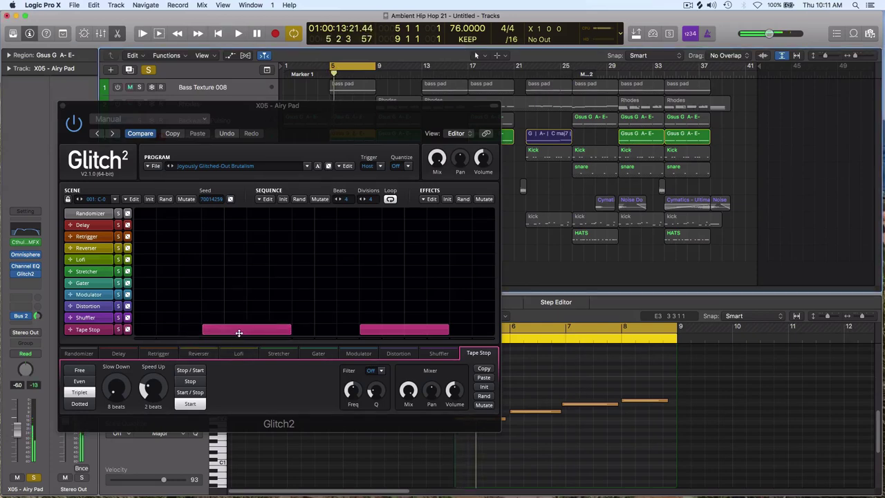
pyautogui.moveTo(251, 330); pyautogui.dragTo(273, 330)
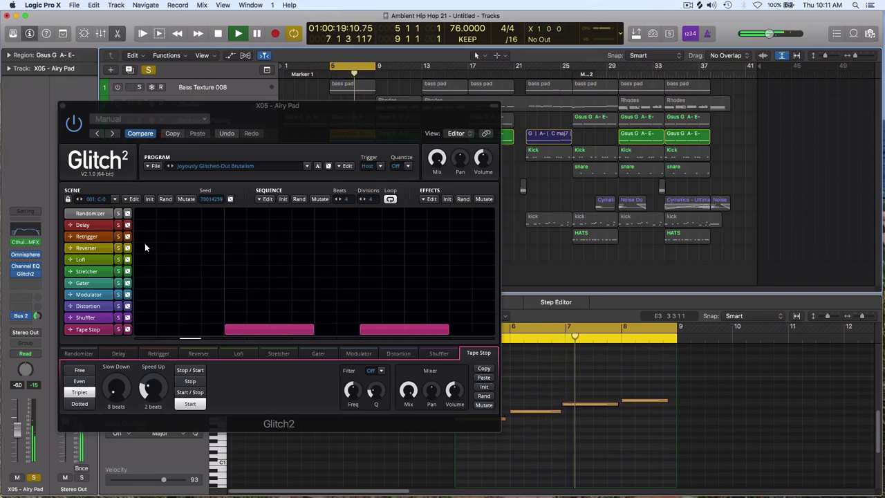
# Step: Draw a four-division Reverser block on the first beat and move it down to the Stretcher lane
pyautogui.moveTo(143, 247)
pyautogui.mouseDown()
pyautogui.moveTo(205, 245)
pyautogui.moveTo(199, 255)
pyautogui.mouseUp()
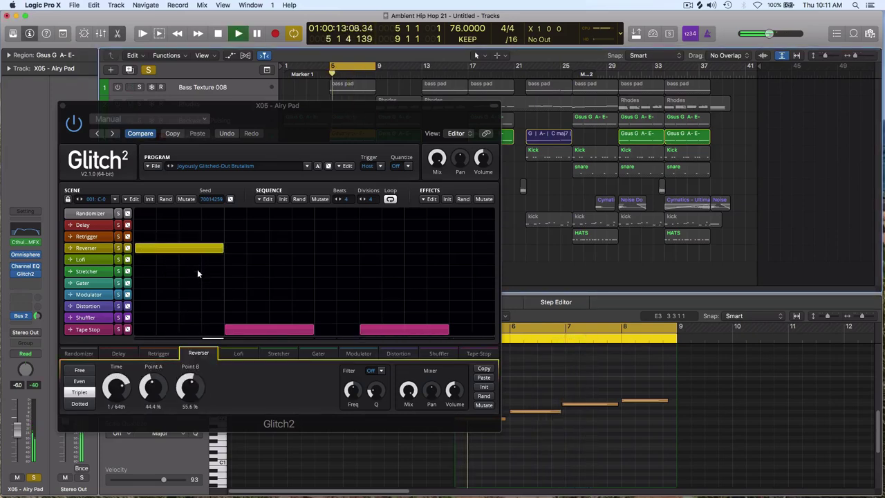
pyautogui.moveTo(178, 249); pyautogui.dragTo(178, 271)
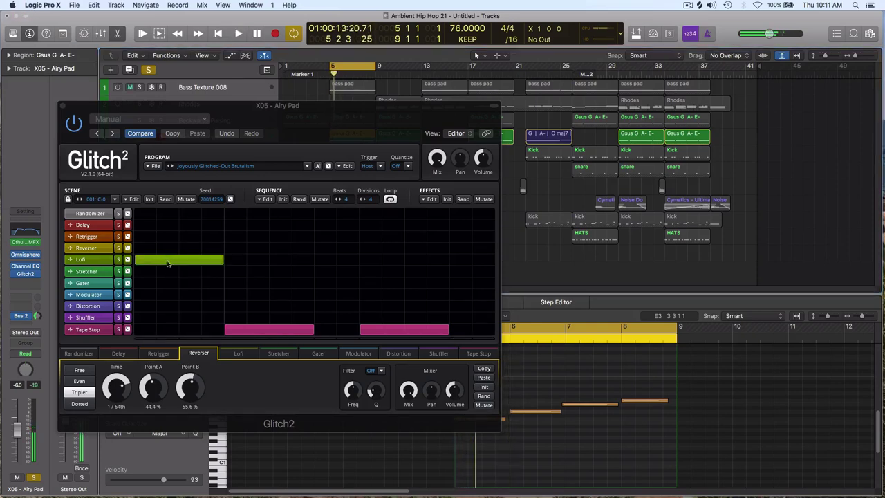
pyautogui.moveTo(182, 260); pyautogui.dragTo(183, 268)
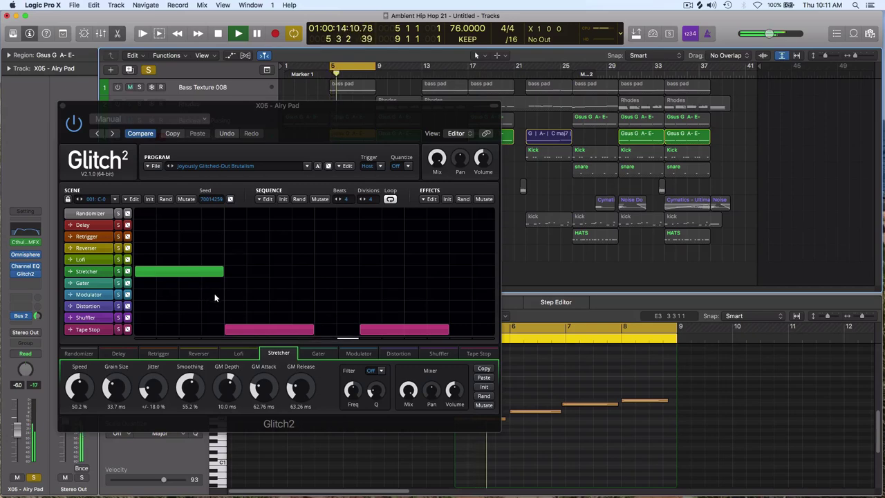
# Step: Delete the second Tape Stop block and place a two-division Modulator block at the start of the fourth beat
pyautogui.rightClick(409, 329)
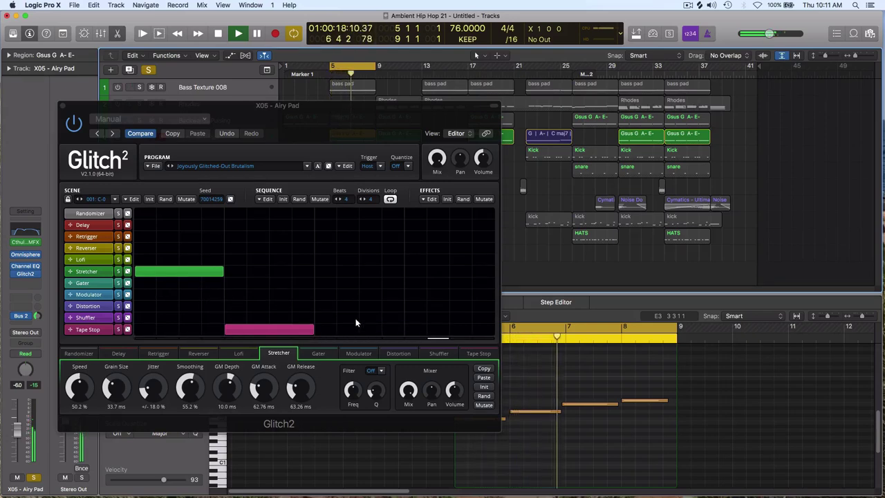
pyautogui.click(410, 306)
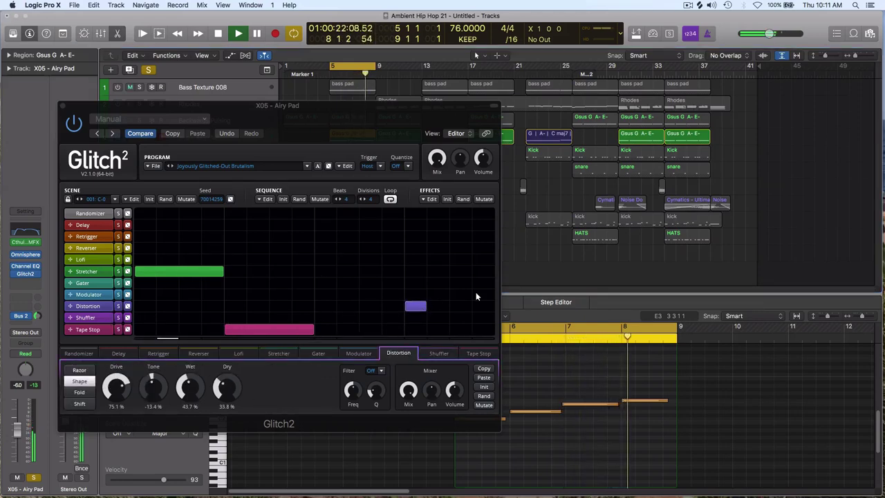
pyautogui.click(413, 295)
pyautogui.click(408, 306)
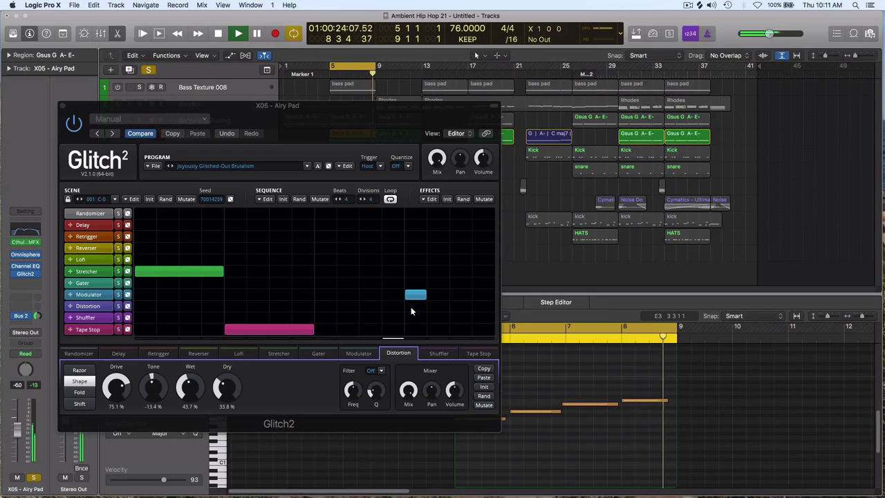
pyautogui.moveTo(428, 298); pyautogui.dragTo(449, 298)
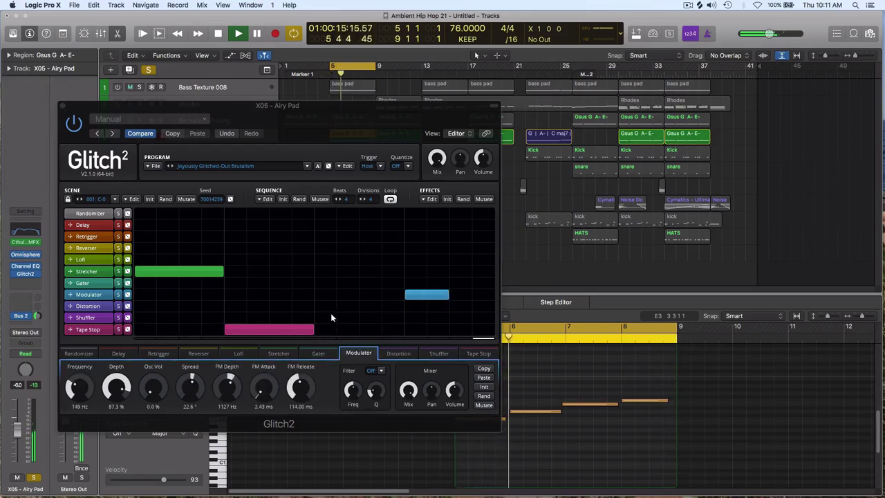
# Step: Close Glitch2, clear the solo, and play the full mix with Glitch2 bypassed on the Airy Pad
pyautogui.click(61, 105)
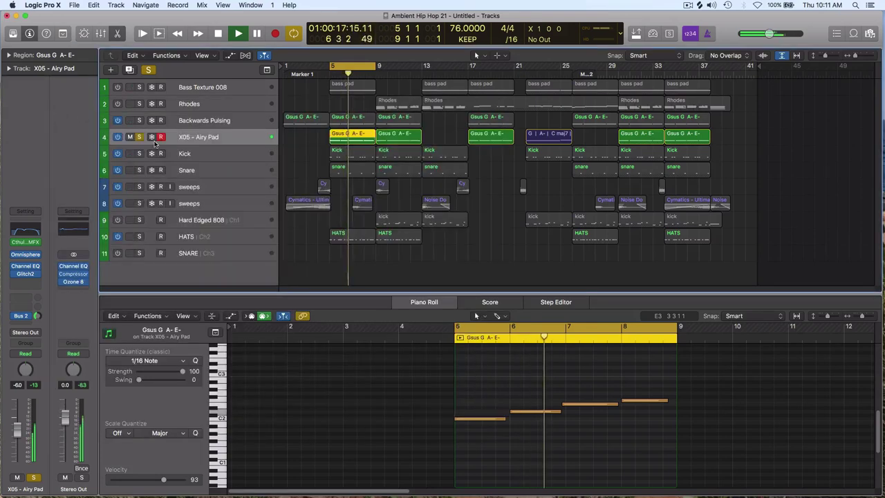
pyautogui.click(148, 70)
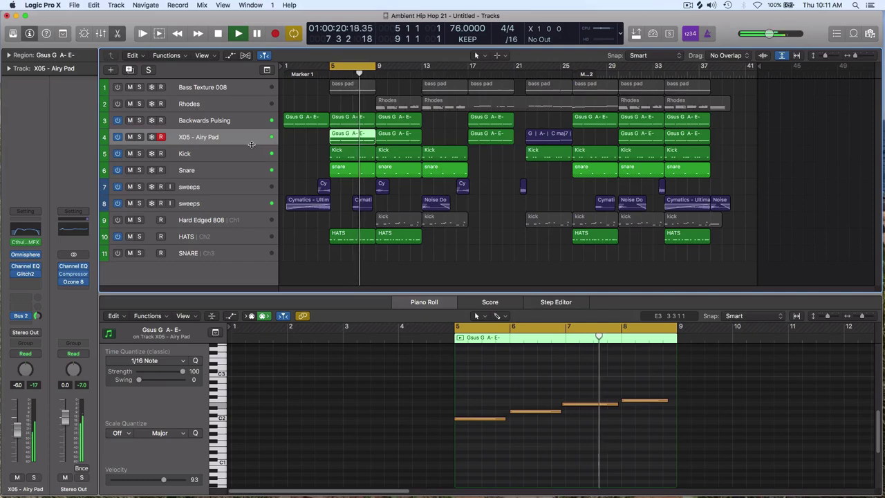
pyautogui.press('space')
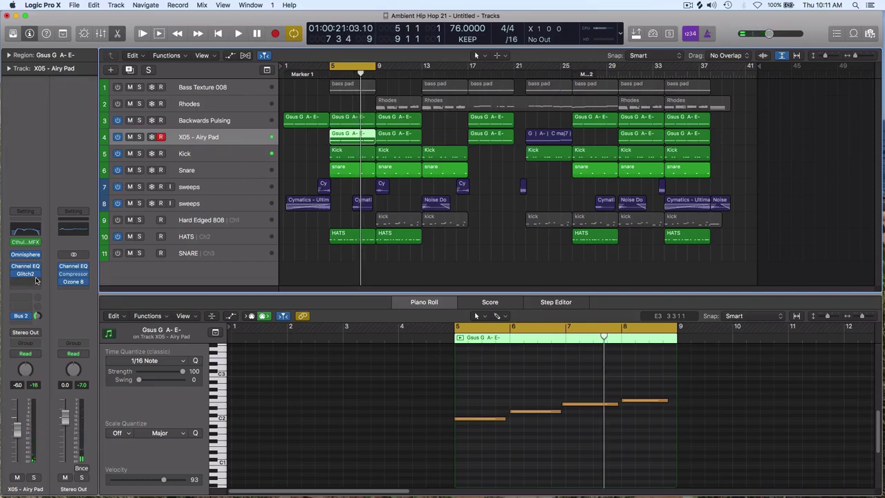
pyautogui.press('space')
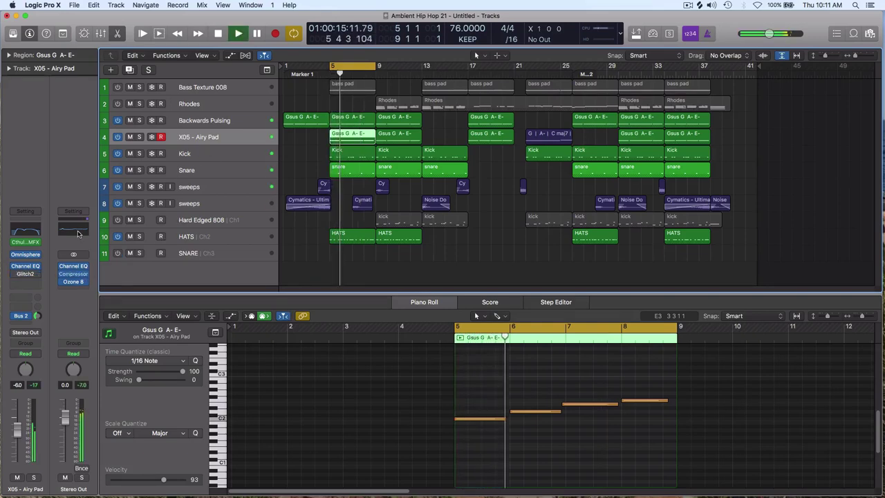
# Step: Open the Airy Pad's Omnisphere instrument, stop playback, dismiss the splash screen and show layer A of the patch
pyautogui.click(31, 258)
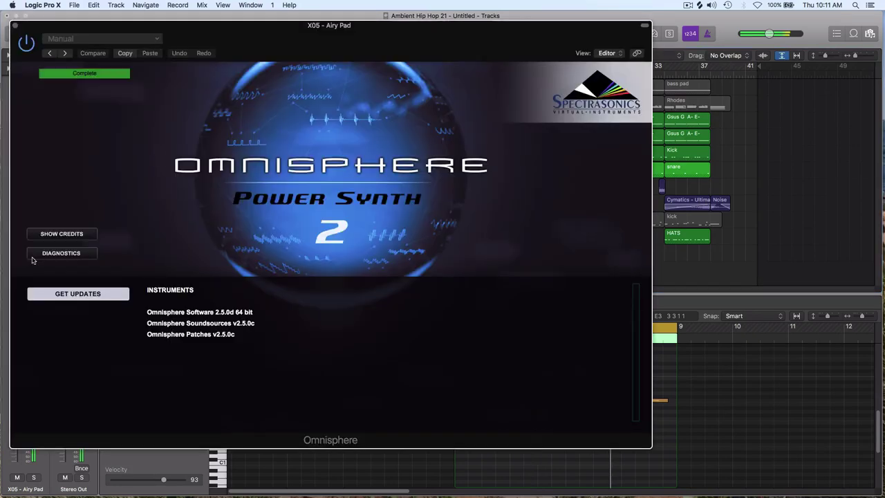
pyautogui.moveTo(390, 38); pyautogui.dragTo(531, 56)
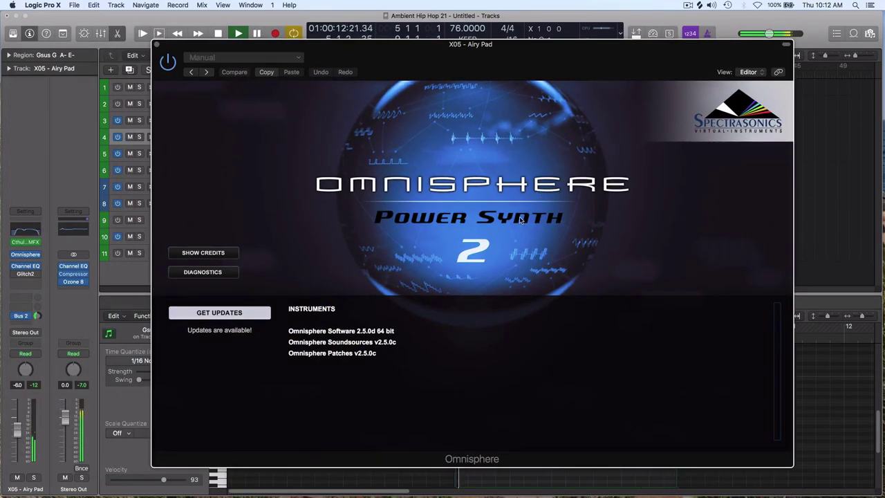
pyautogui.press('space')
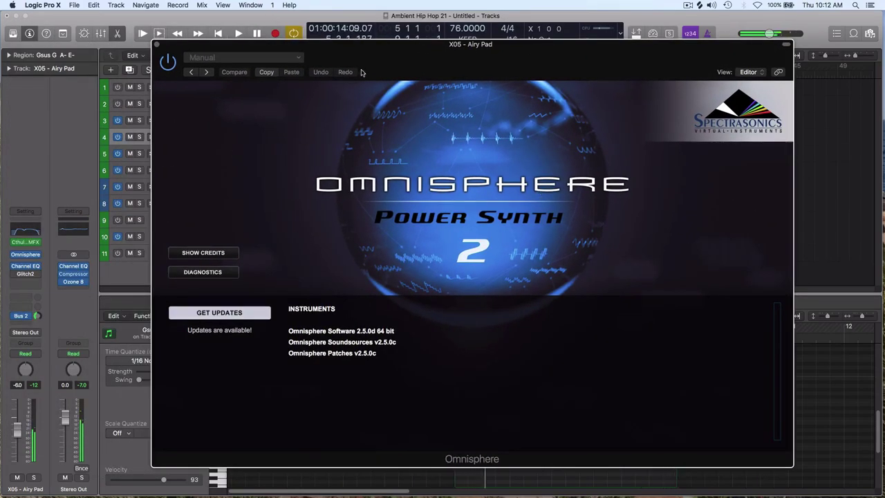
pyautogui.click(450, 266)
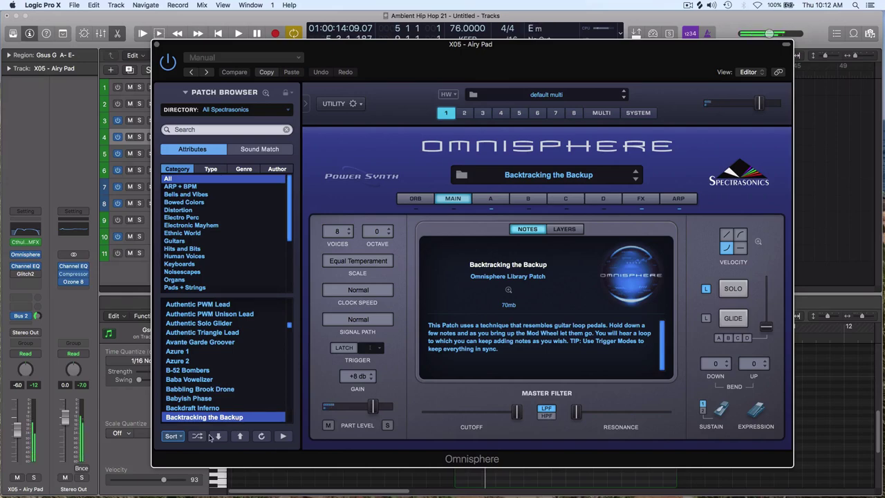
pyautogui.click(490, 200)
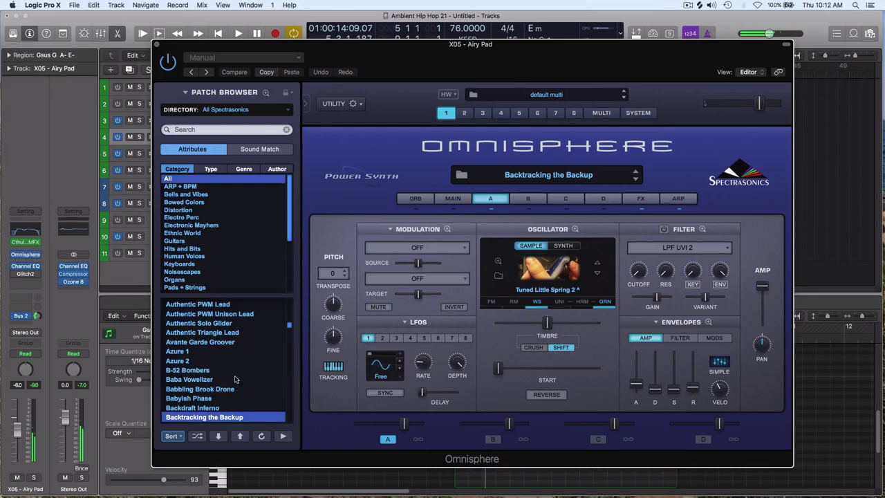
# Step: Audition the Omnisphere patches Sweet Beef, Backwards Neosoul, Muted Expectations, Age of Clarity and So Legit
pyautogui.scroll(3, 245, 340)
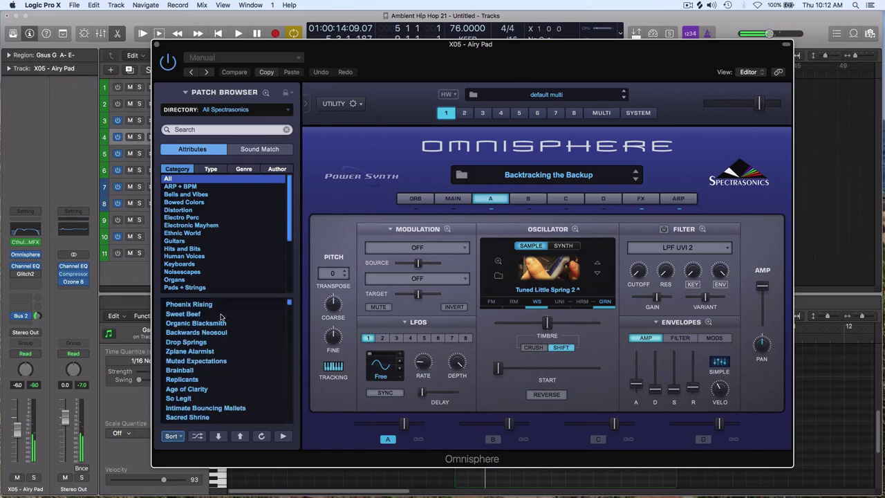
pyautogui.click(215, 316)
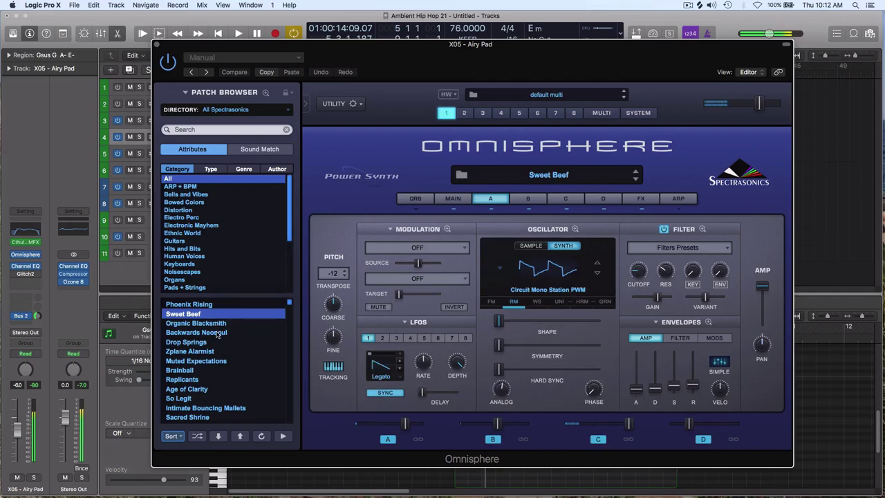
pyautogui.click(216, 334)
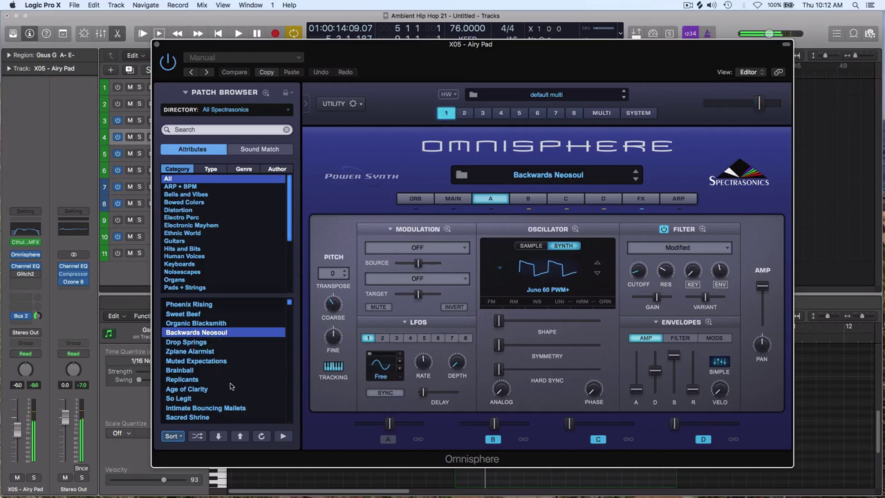
pyautogui.click(218, 362)
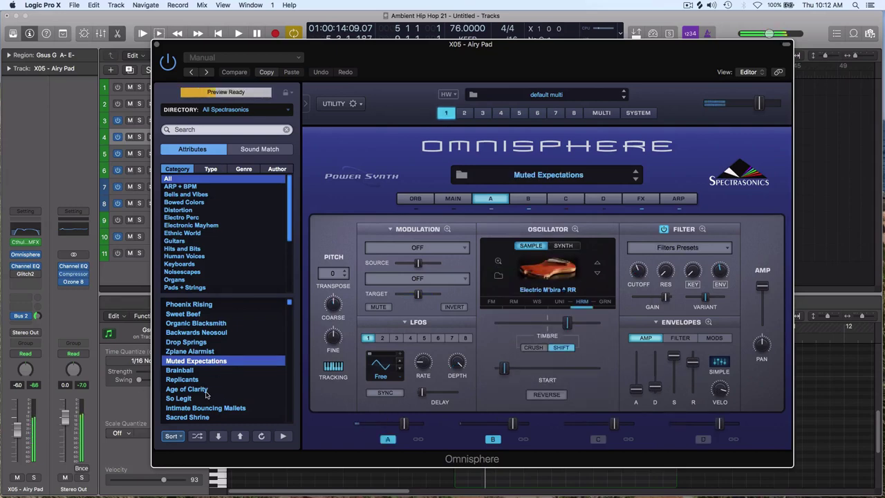
pyautogui.click(203, 389)
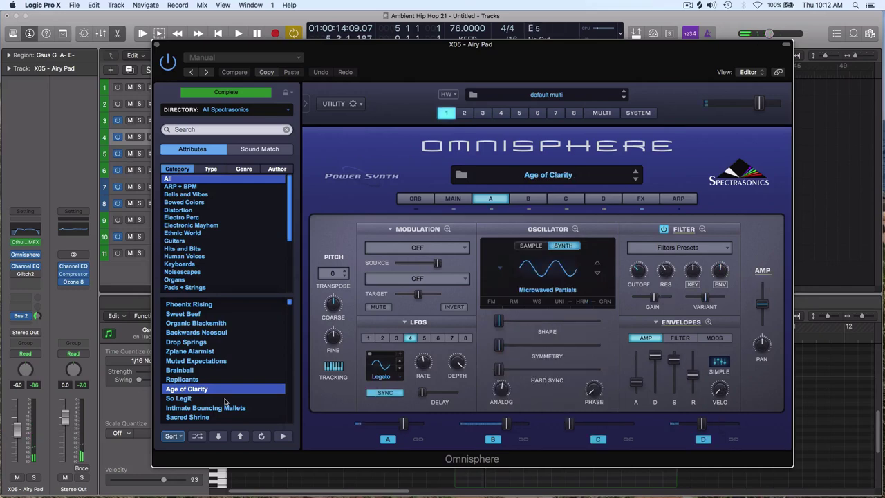
pyautogui.click(184, 400)
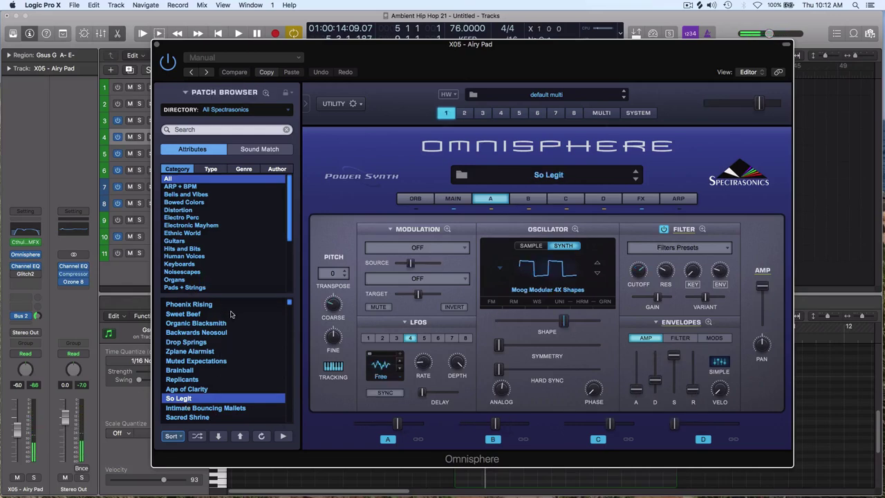
# Step: Filter the patches to Pads + Strings, load Agape Warmth on the Airy Pad and close Omnisphere
pyautogui.click(202, 288)
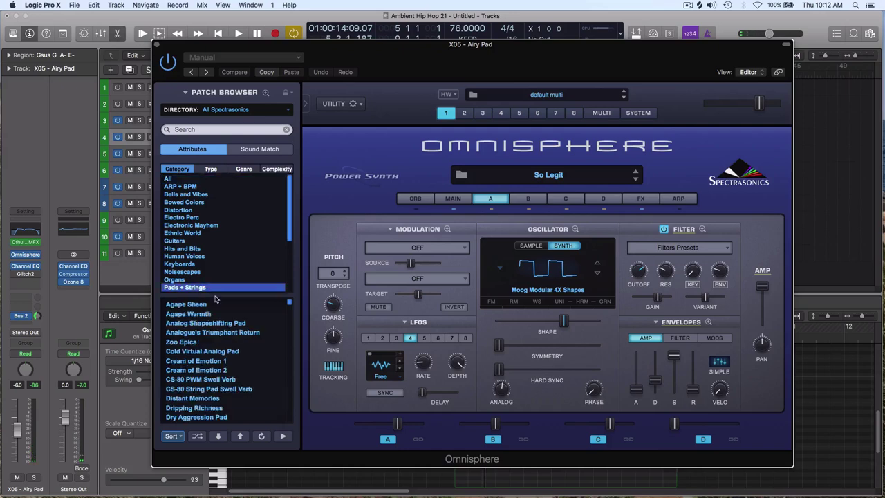
pyautogui.click(206, 315)
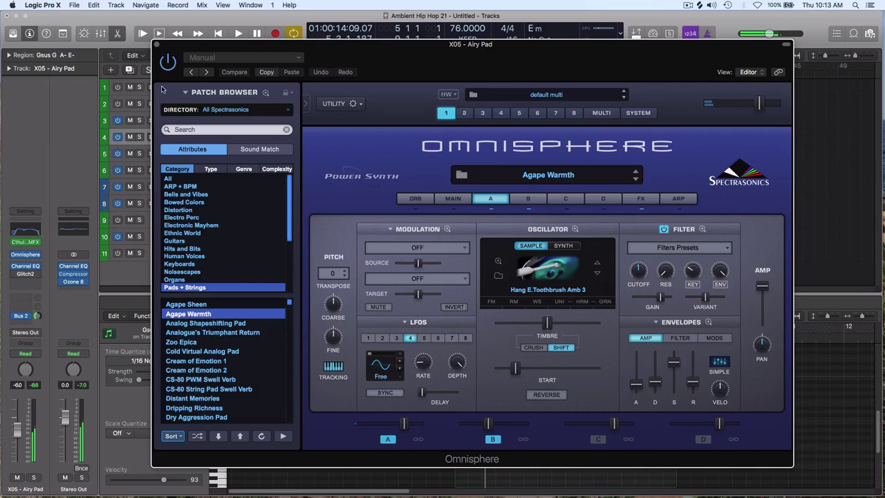
pyautogui.click(156, 45)
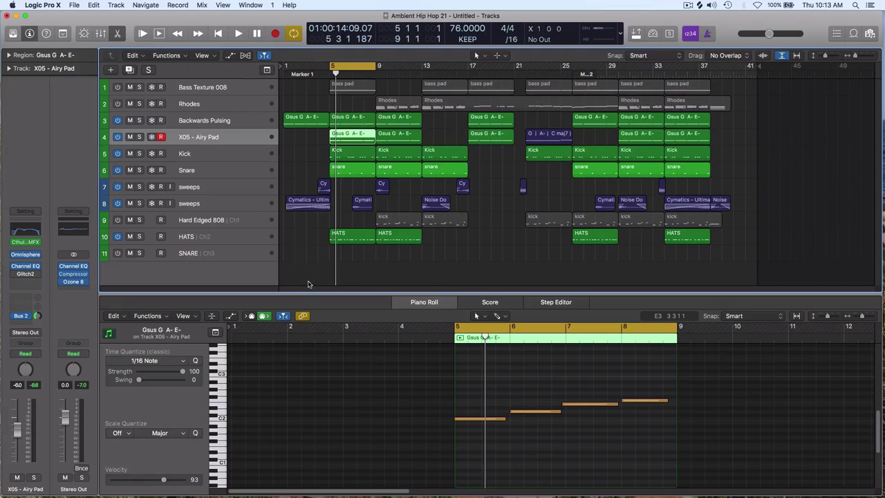
# Step: During playback, lower the Airy Pad's volume to about -16 dB and remove its Glitch2 insert
pyautogui.press('space')
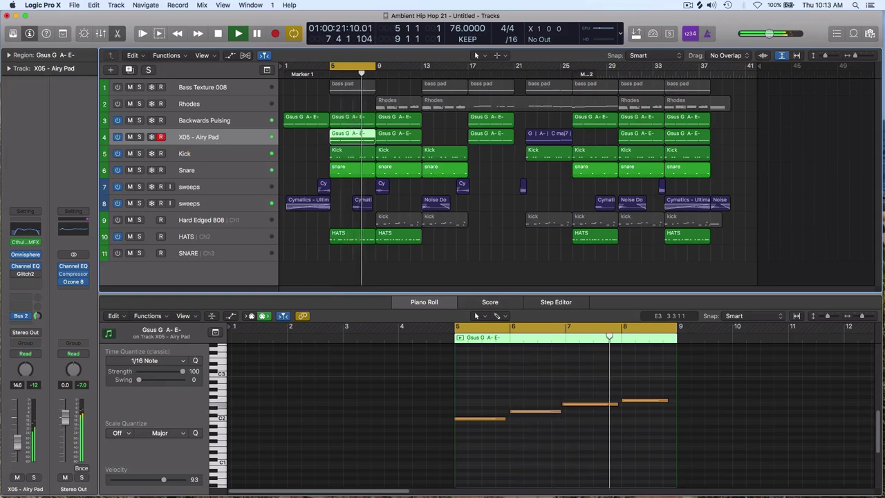
pyautogui.click(35, 274)
pyautogui.click(34, 288)
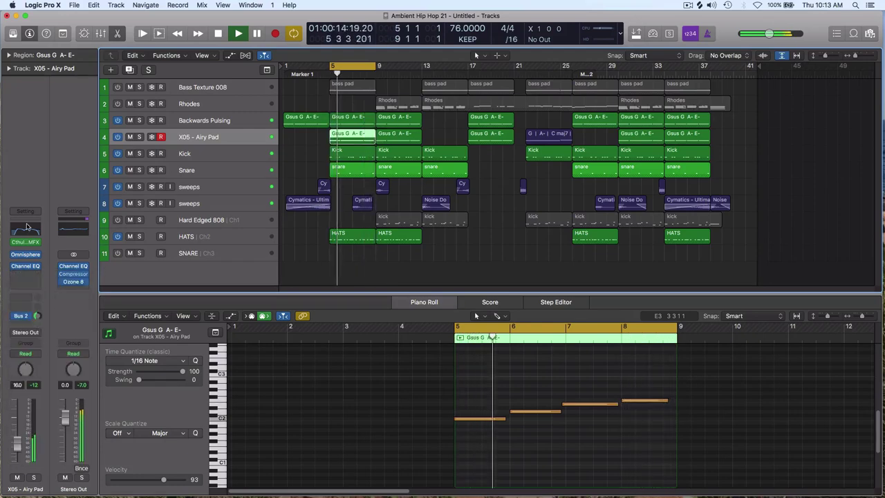
# Step: In the Airy Pad's Channel EQ, set the high cut to 1820 Hz with Q 0.67 and the 440 Hz band to 270 Hz at -0.5 dB
pyautogui.click(25, 266)
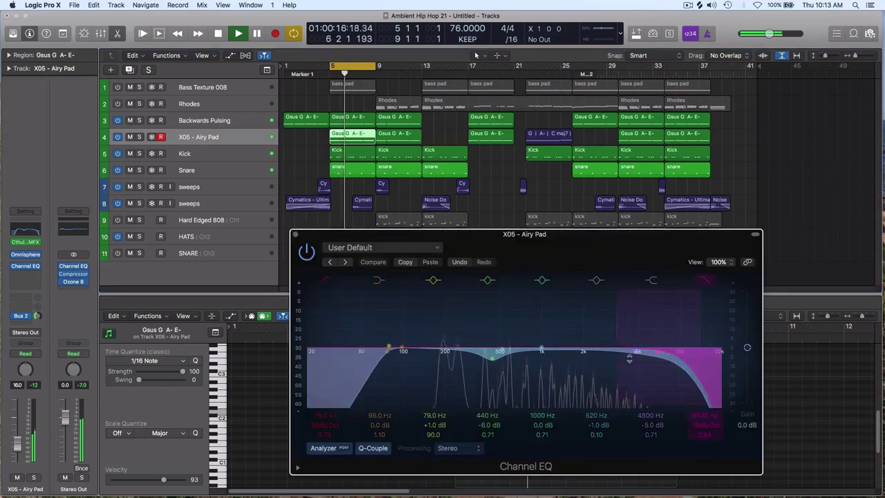
pyautogui.moveTo(612, 363); pyautogui.dragTo(568, 364)
pyautogui.moveTo(491, 357); pyautogui.dragTo(463, 346)
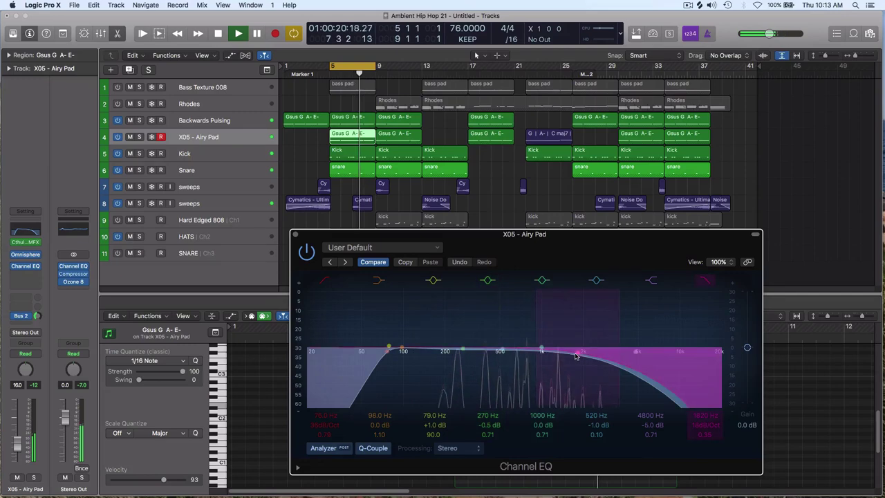
pyautogui.moveTo(579, 351); pyautogui.dragTo(577, 345)
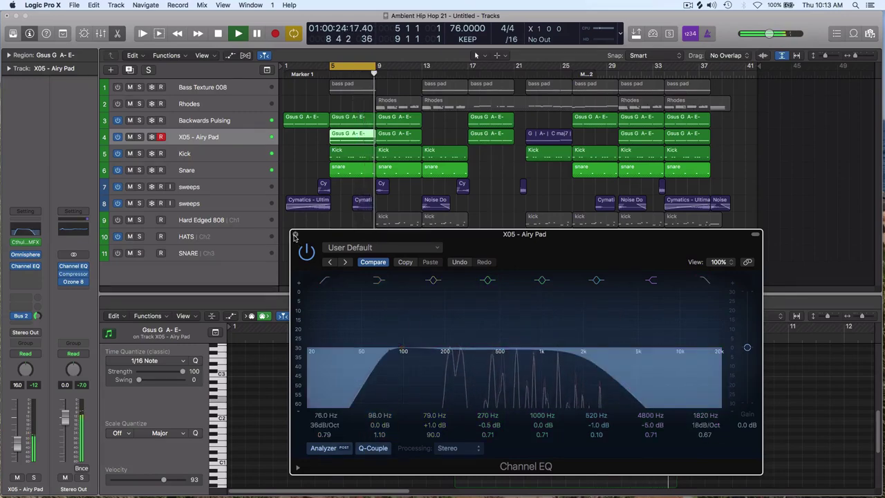
pyautogui.click(294, 235)
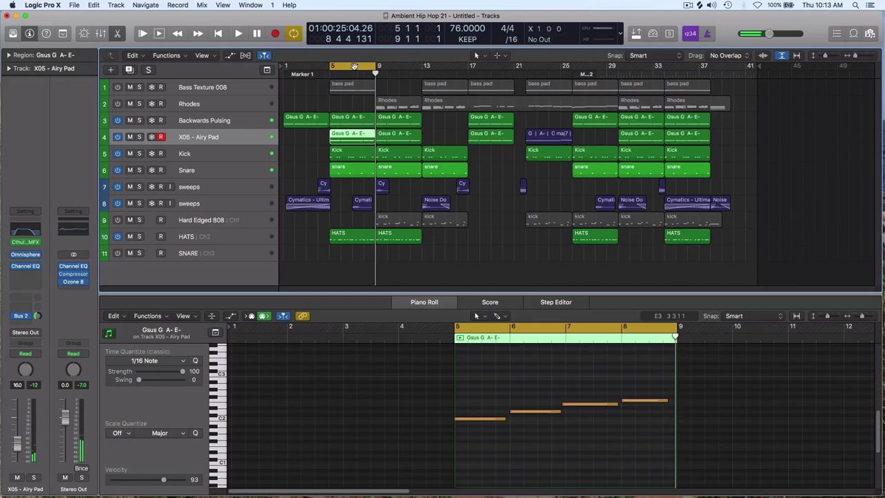
# Step: Turn off cycle mode and copy the Airy Pad's bar 5 region to bar 22, replacing the region there
pyautogui.click(354, 66)
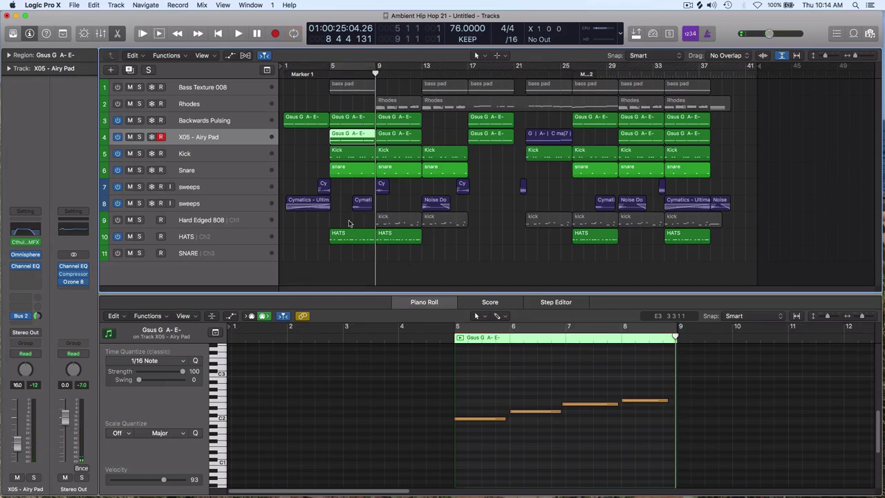
pyautogui.moveTo(350, 136); pyautogui.dragTo(548, 137)
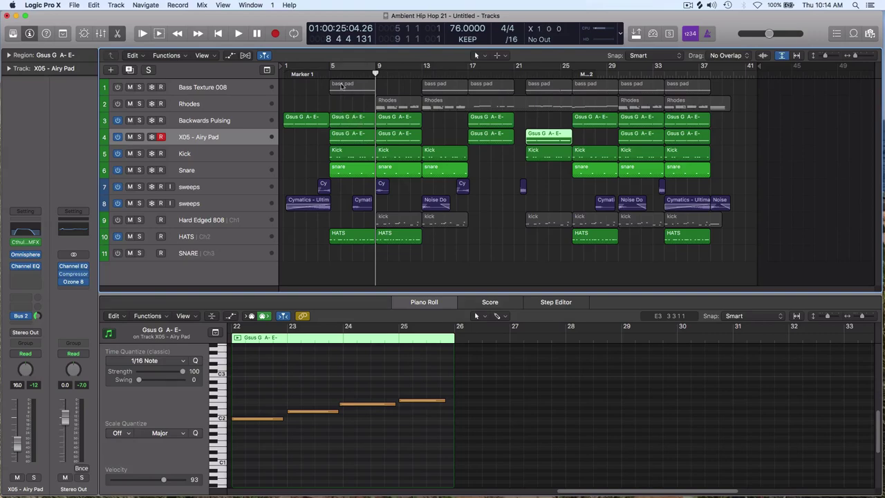
# Step: Turn on the Bass Texture 008 track and clear the selection of its regions
pyautogui.click(228, 91)
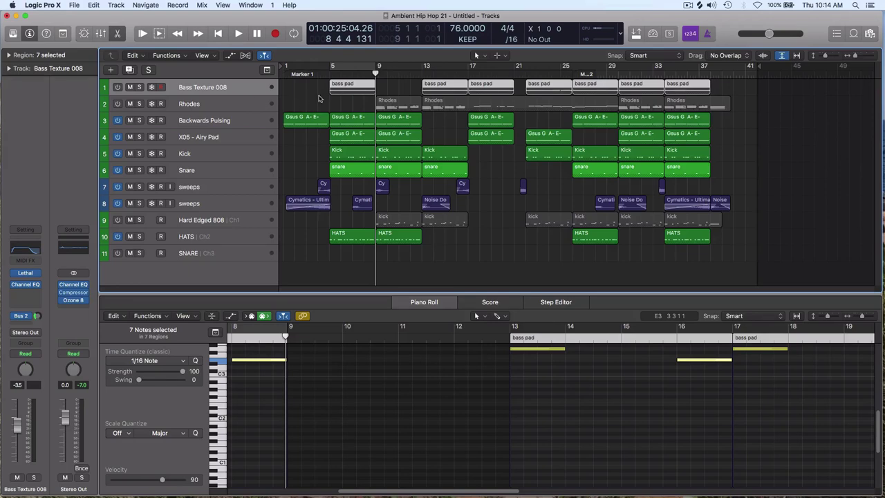
pyautogui.click(118, 88)
pyautogui.click(308, 99)
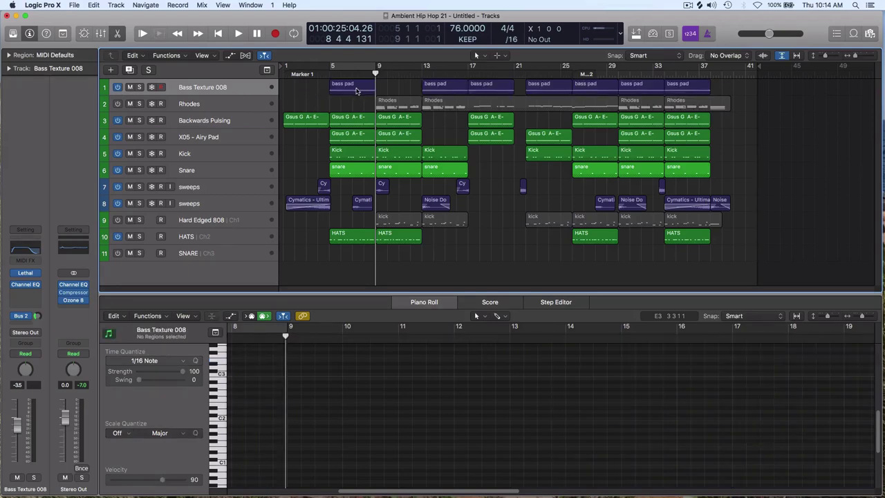
# Step: Cycle bars 5 to 9 and move the bass pad region's second, third and fourth notes to G3, A3 and E4
pyautogui.click(349, 67)
pyautogui.click(347, 90)
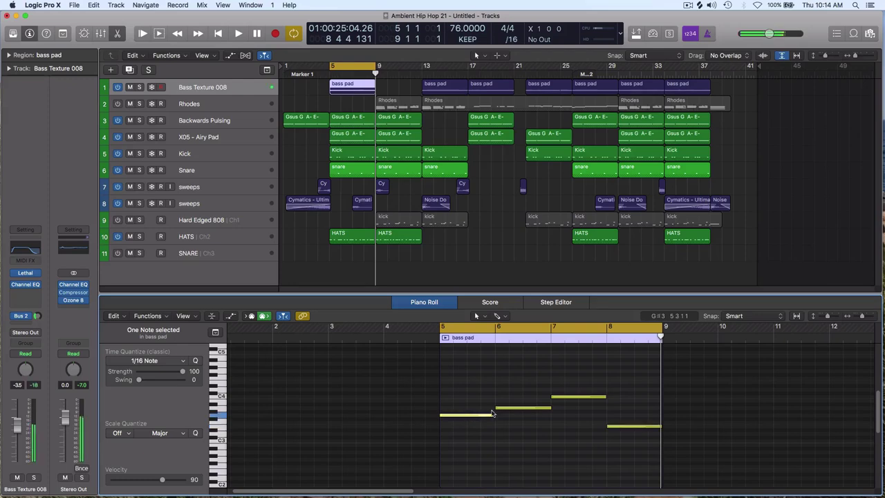
pyautogui.moveTo(525, 408); pyautogui.dragTo(563, 411)
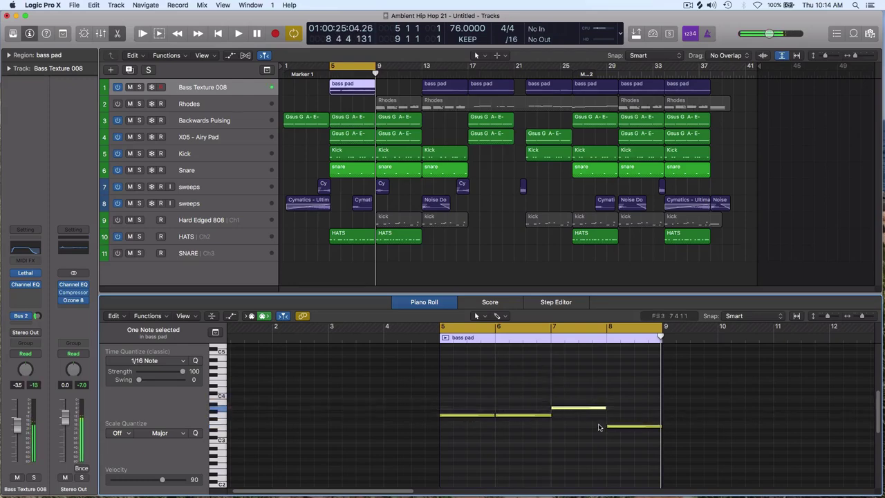
pyautogui.moveTo(616, 429); pyautogui.dragTo(612, 383)
# Step: Try trimming the ends of all four bass notes during playback and extend them back to full bars
pyautogui.moveTo(466, 362); pyautogui.dragTo(647, 439)
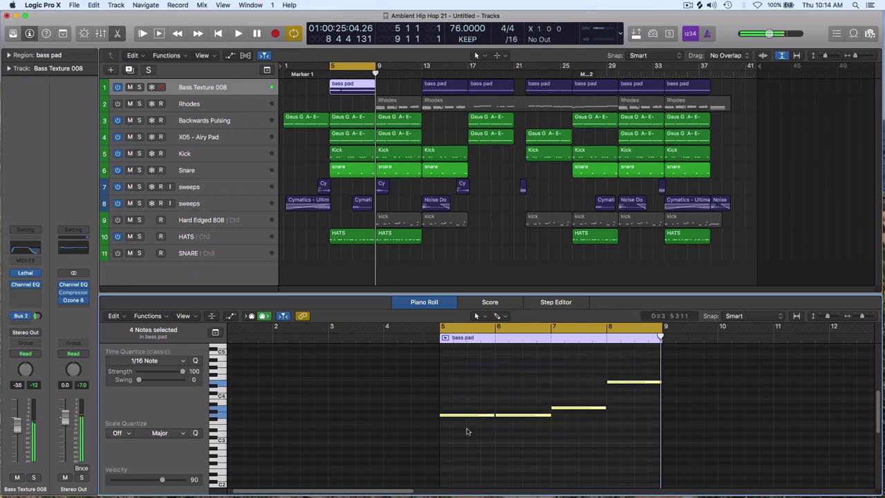
pyautogui.click(491, 415)
pyautogui.press('space')
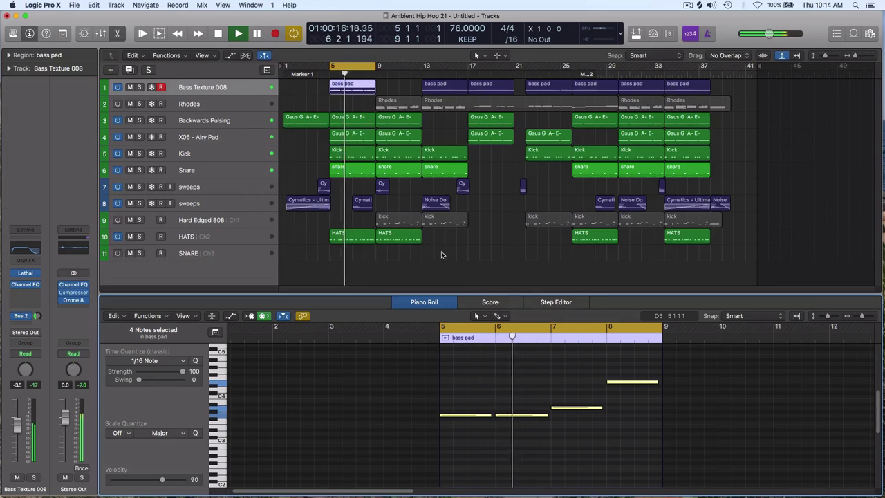
pyautogui.click(487, 400)
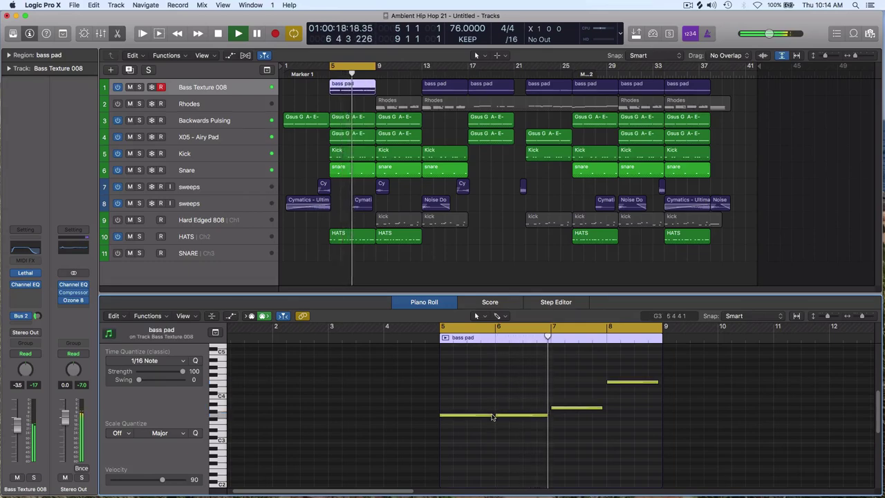
pyautogui.moveTo(603, 375); pyautogui.dragTo(495, 415)
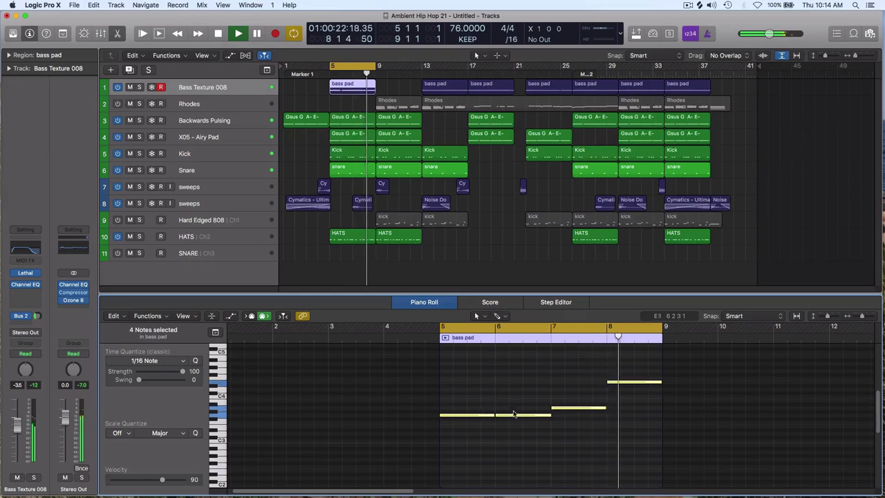
# Step: Move the cycle range to bars 9 to 13, turn on the Hard Edged 808 track and delete its kick region at bar 9
pyautogui.click(337, 209)
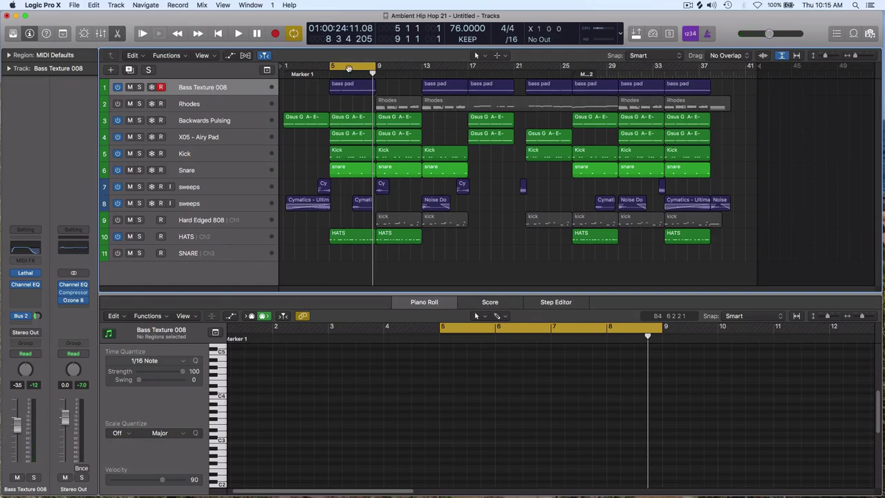
pyautogui.moveTo(349, 67); pyautogui.dragTo(396, 67)
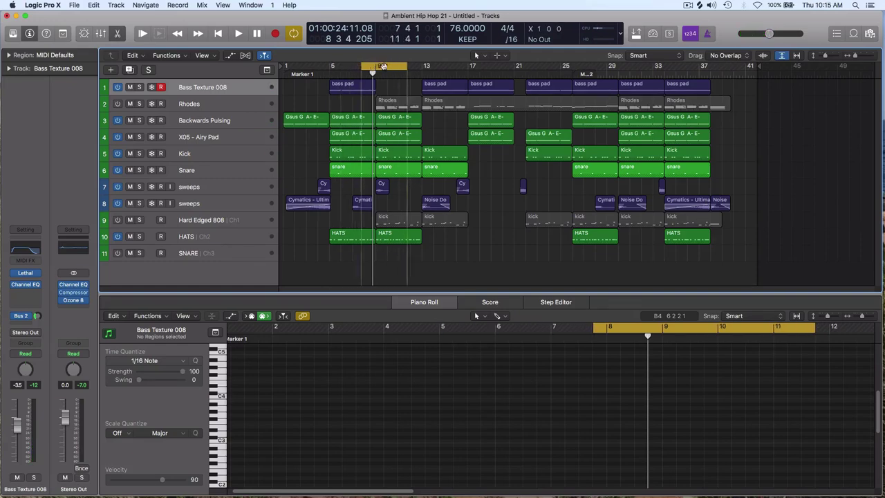
pyautogui.click(130, 220)
pyautogui.click(404, 225)
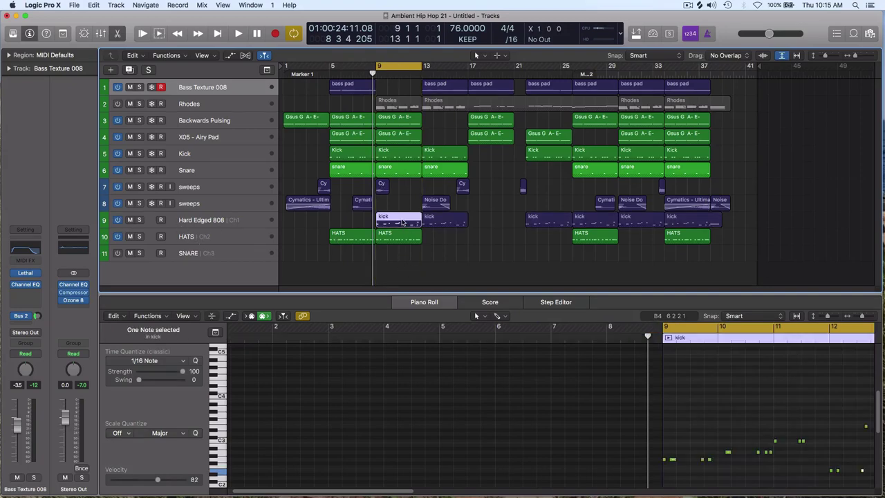
pyautogui.press('Delete')
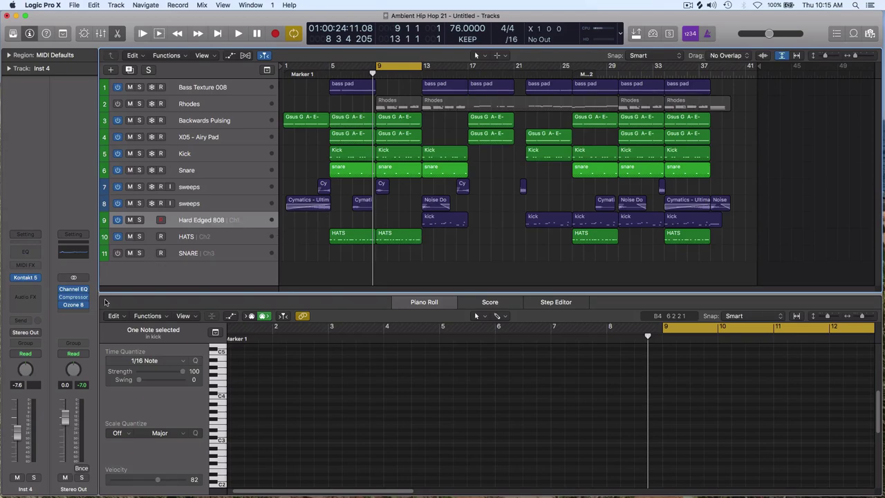
# Step: Look through the 808 Warfare patches in the Hard Edged 808 track's Kontakt instrument and close it
pyautogui.click(26, 278)
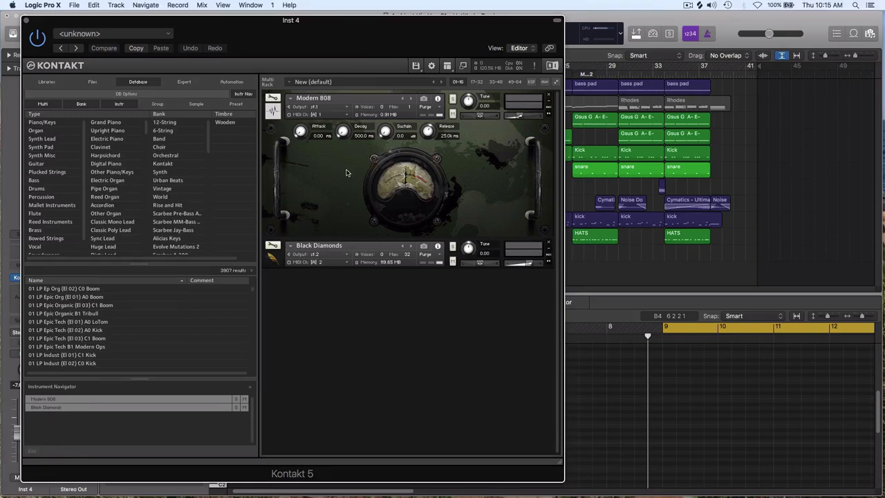
pyautogui.click(289, 101)
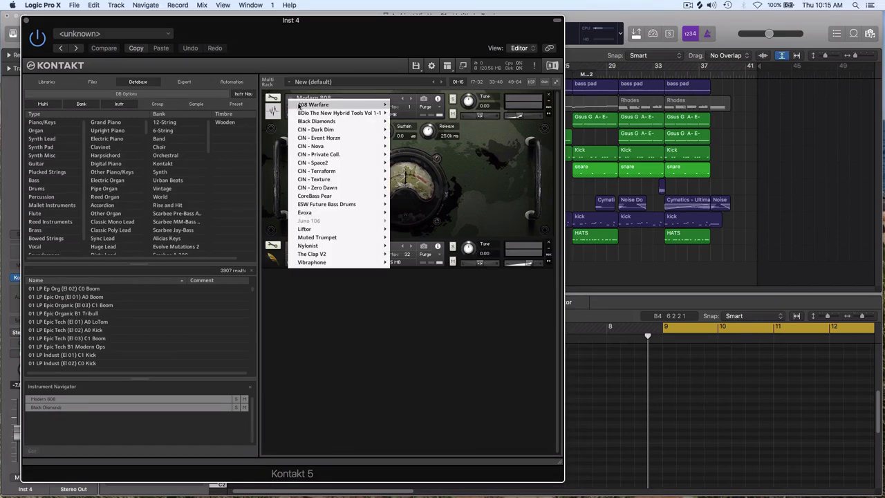
pyautogui.moveTo(299, 105)
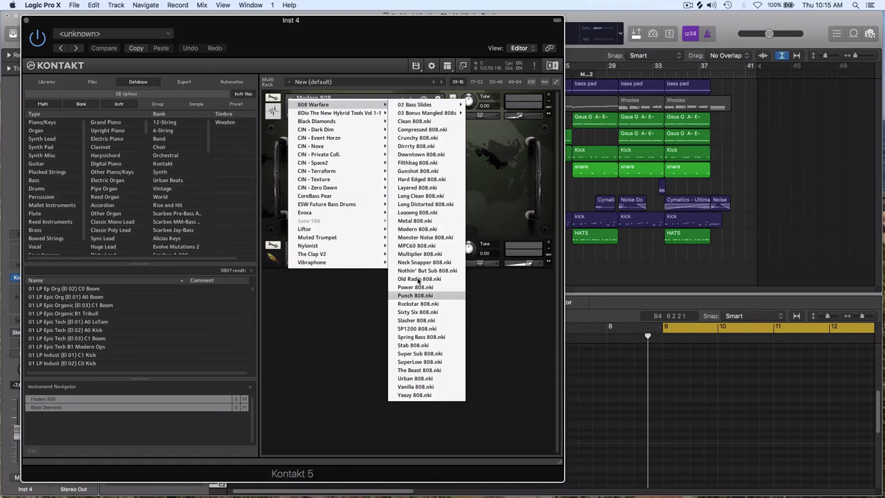
pyautogui.click(341, 375)
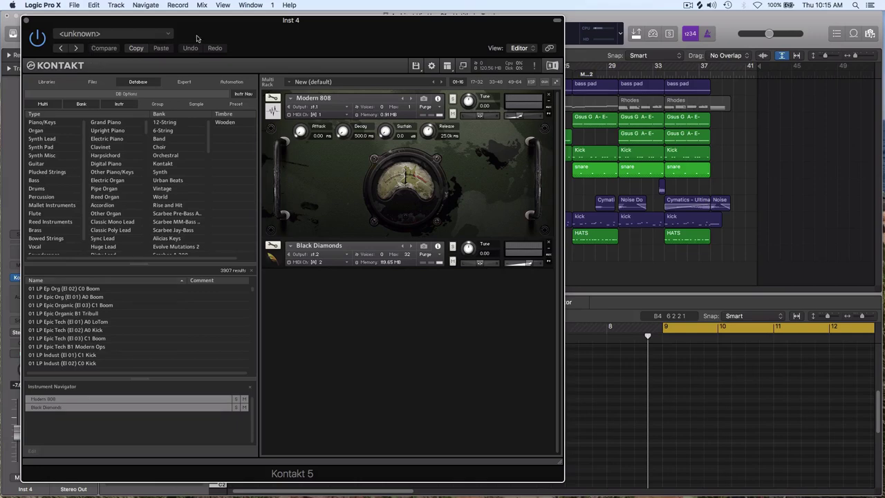
pyautogui.click(26, 21)
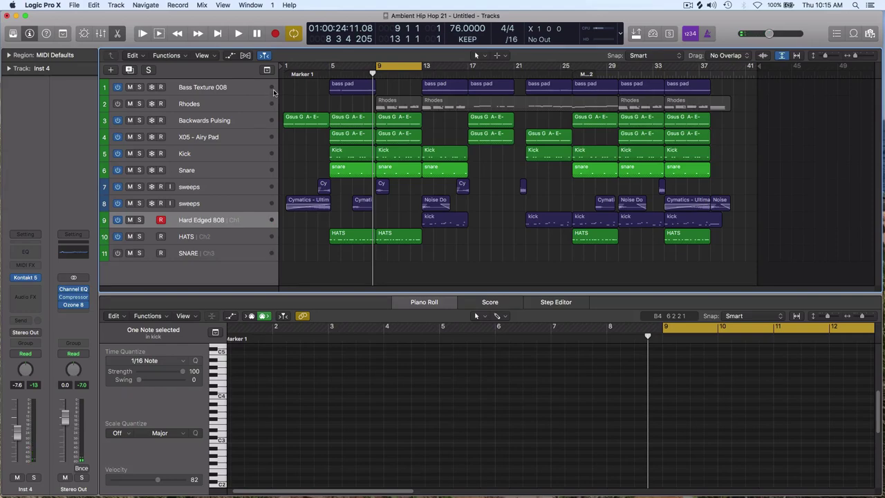
# Step: Try recording a new part on the Hard Edged 808 track from bar 9 and delete the take
pyautogui.press('r')
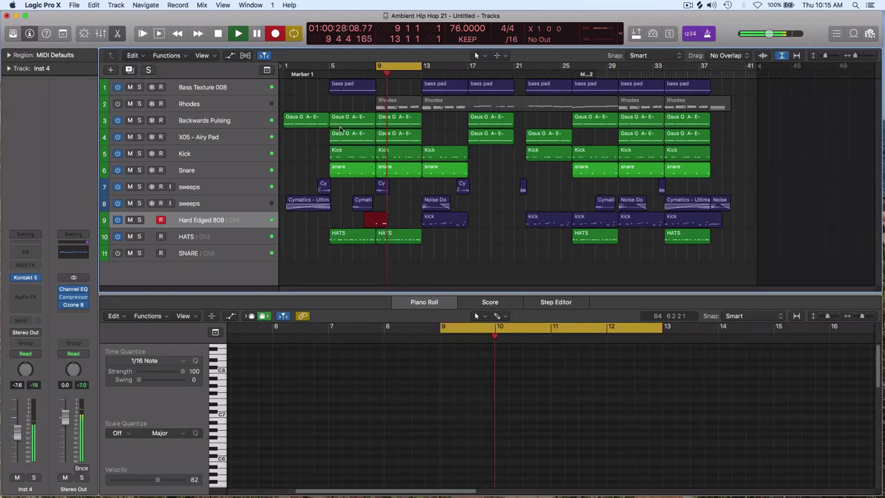
pyautogui.press('space')
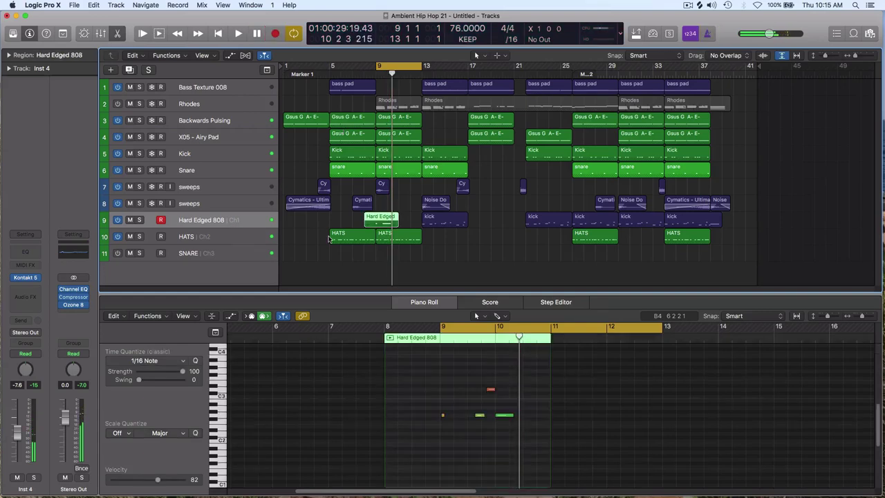
pyautogui.press('BackSpace')
# Step: Copy the bar 9 Kick region onto the Hard Edged 808 track and lower all its notes to G2
pyautogui.click(401, 204)
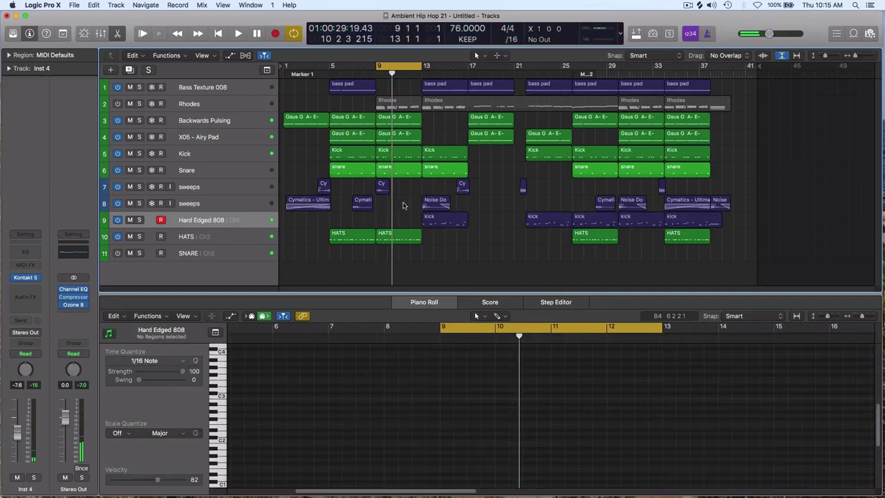
pyautogui.click(403, 156)
pyautogui.moveTo(403, 156); pyautogui.dragTo(405, 221)
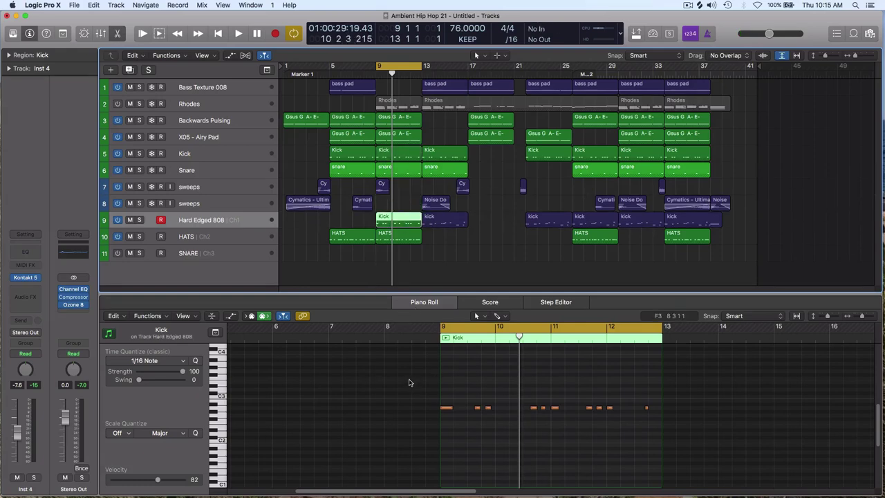
pyautogui.moveTo(410, 380); pyautogui.dragTo(712, 434)
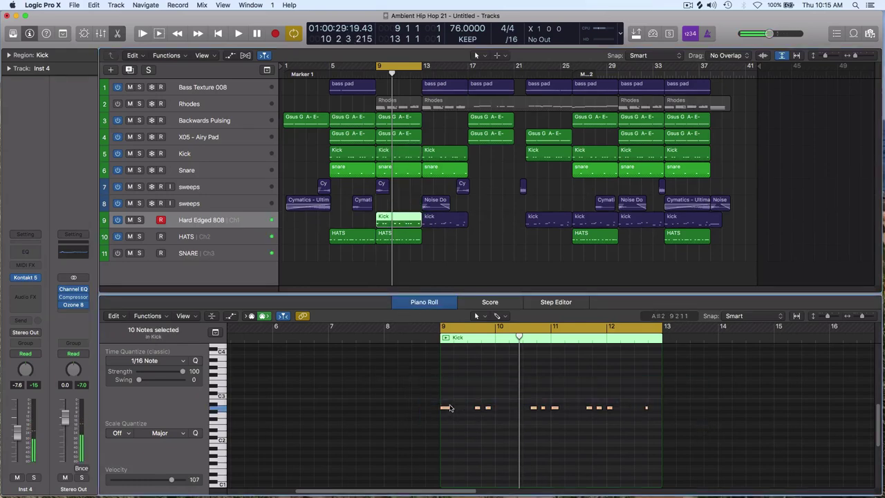
pyautogui.moveTo(449, 408); pyautogui.dragTo(448, 416)
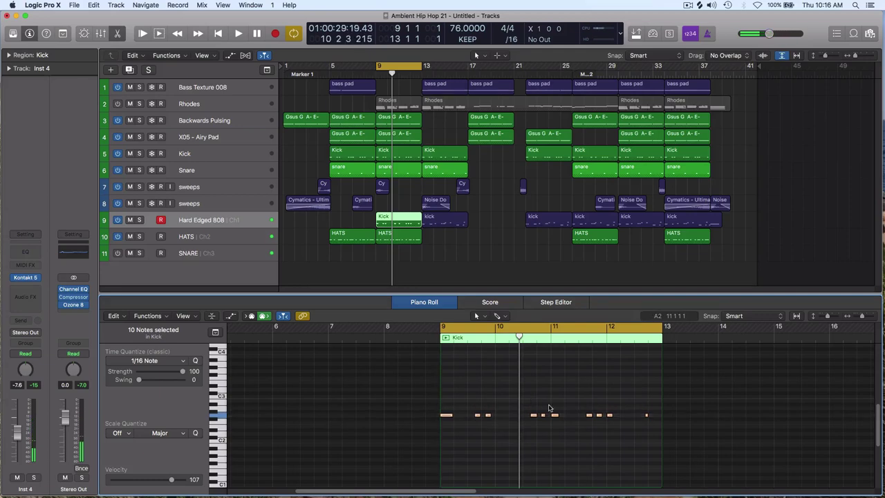
# Step: Raise the three bar 11 notes to A2, lower the two bar 12 notes to E2, and start playback
pyautogui.moveTo(552, 397); pyautogui.dragTo(606, 430)
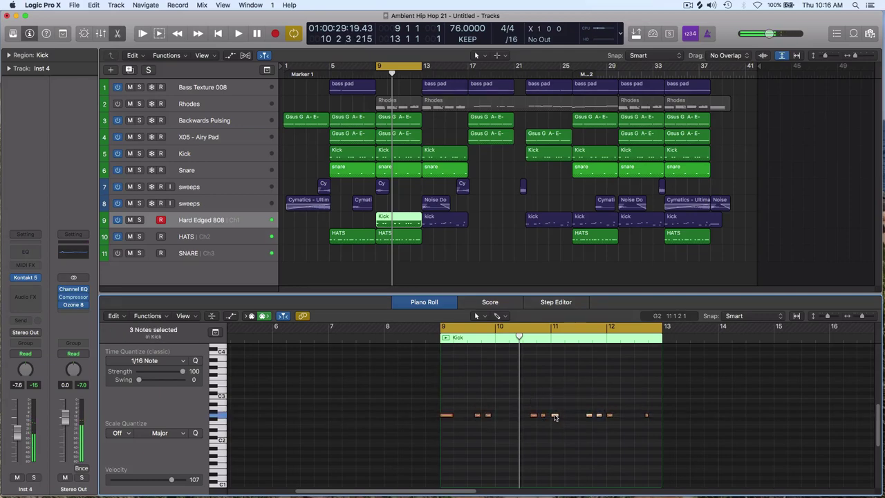
pyautogui.moveTo(554, 417); pyautogui.dragTo(610, 427)
pyautogui.click(609, 415)
pyautogui.press('space')
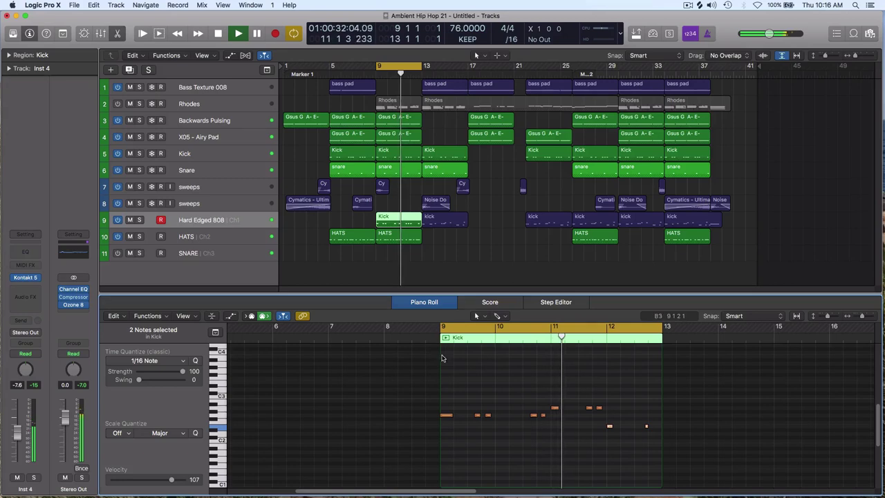
# Step: In Kontakt, replace Modern 808 with Slide Yeezy 808 from the 808 Warfare Bass Slides and open it for editing
pyautogui.click(24, 278)
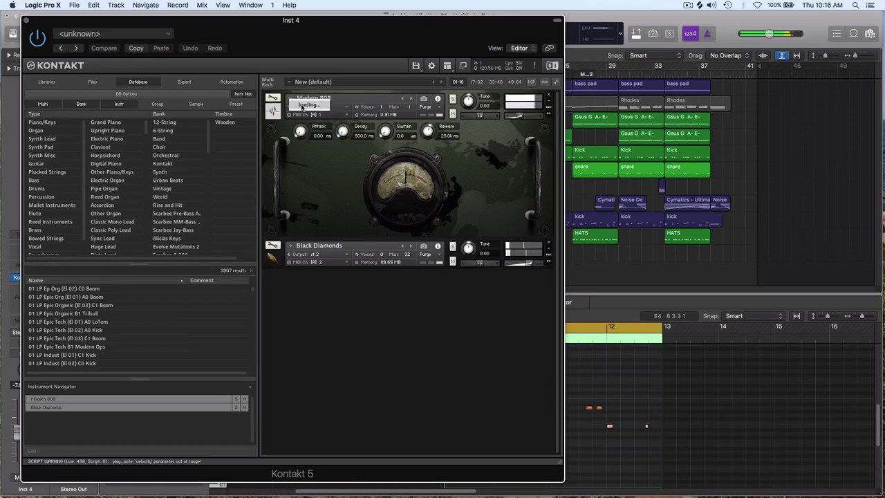
pyautogui.click(300, 99)
pyautogui.moveTo(390, 104)
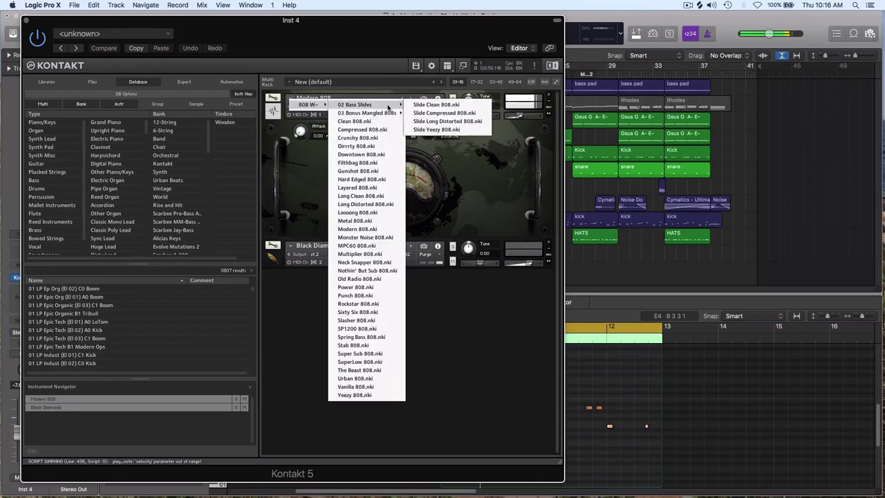
pyautogui.click(423, 129)
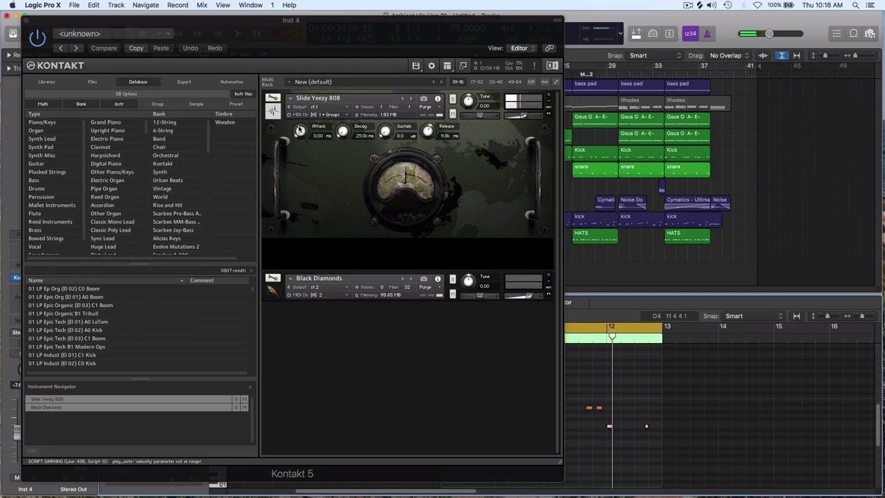
pyautogui.click(274, 99)
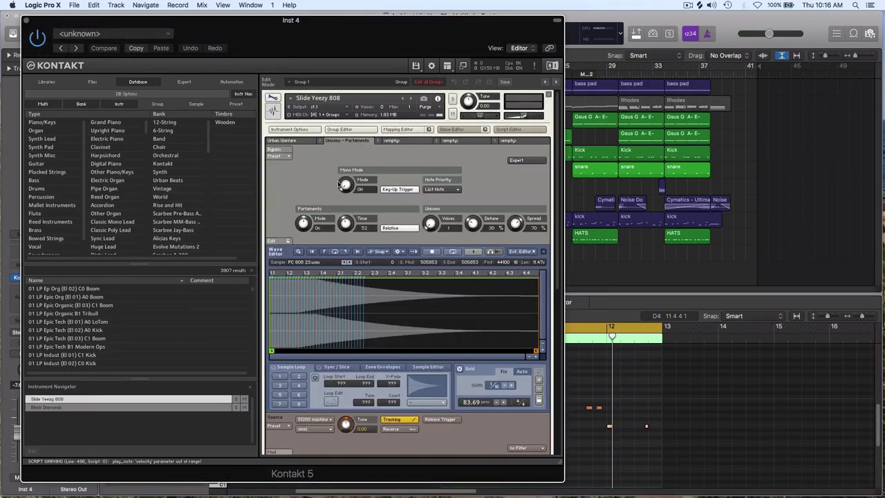
# Step: Close the Slide Yeezy 808 edit view and the Kontakt window, turn off the cycle, and stop playback
pyautogui.click(313, 433)
pyautogui.click(318, 411)
pyautogui.click(273, 99)
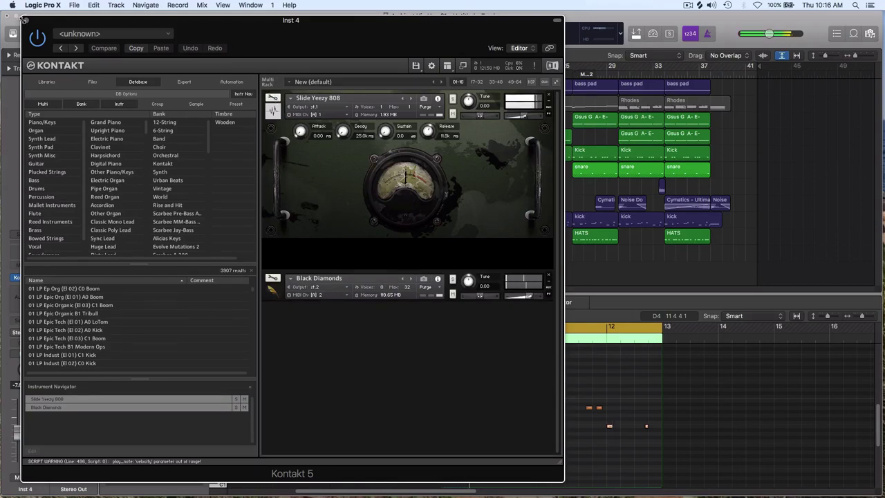
pyautogui.click(25, 21)
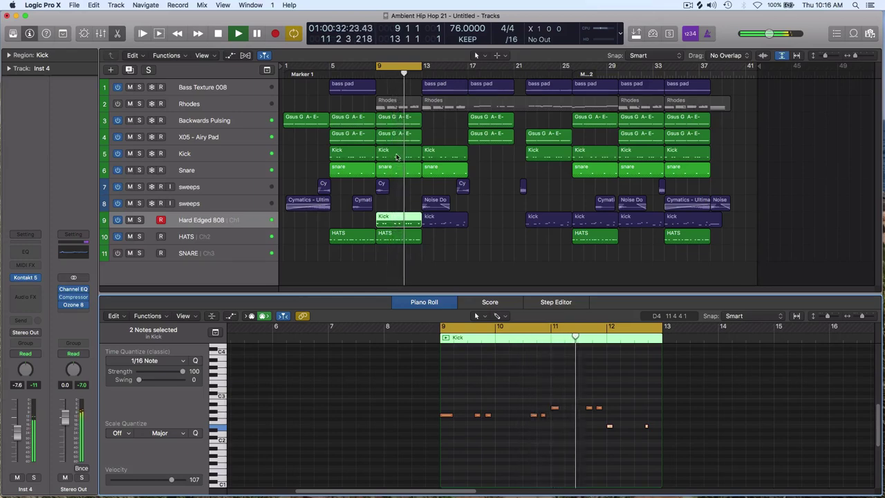
pyautogui.click(408, 133)
pyautogui.press('c')
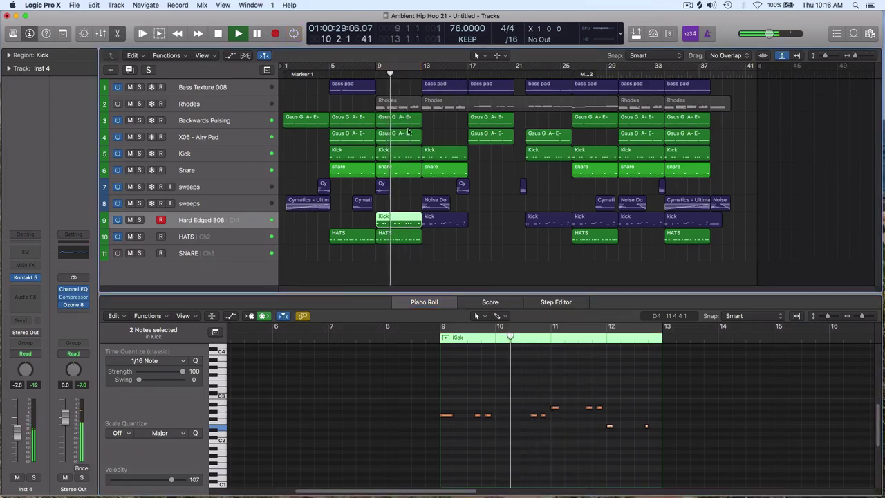
pyautogui.press('space')
# Step: Copy the bar 9 Hard Edged 808 Kick region to bars 13, 22, 26, 30 and 34, and join the last copy with the bar 38 region
pyautogui.moveTo(395, 230); pyautogui.dragTo(681, 224)
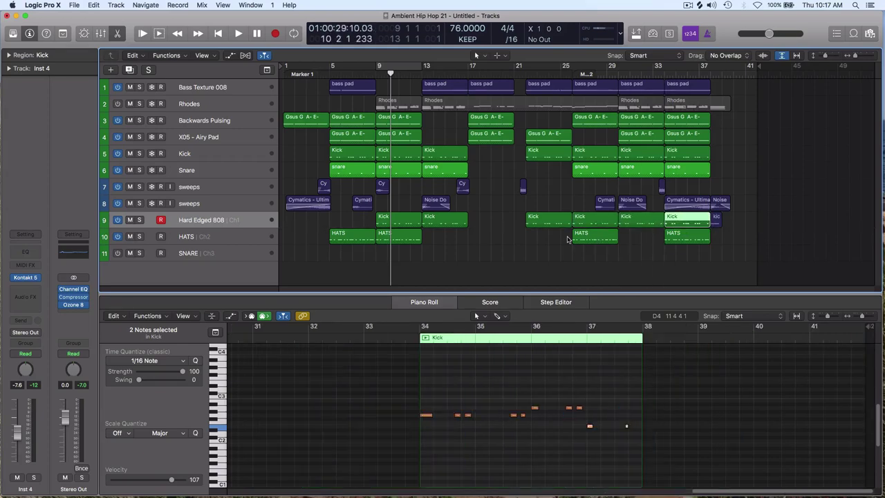
pyautogui.click(717, 224)
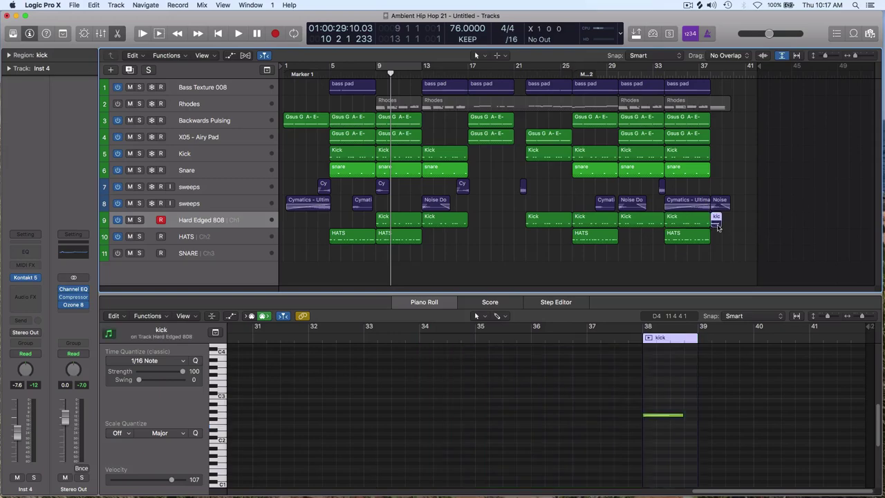
pyautogui.keyDown('shift'); pyautogui.click(688, 223); pyautogui.keyUp('shift')
pyautogui.press('super+j')
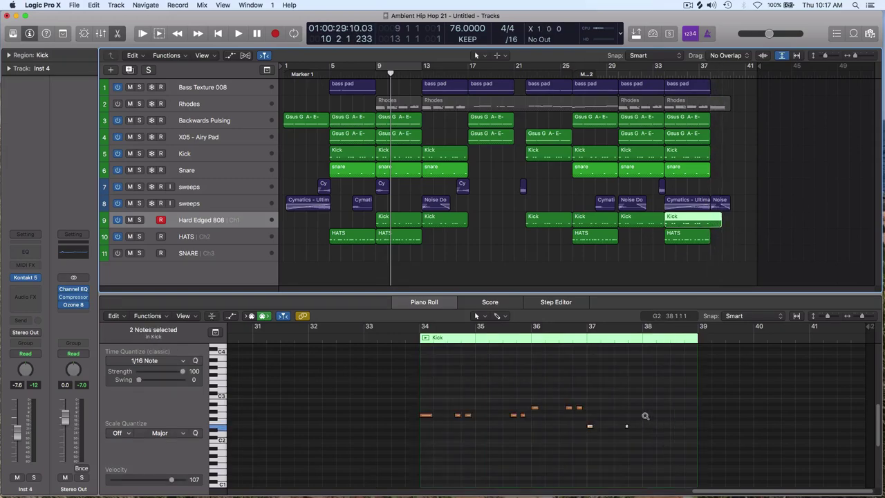
# Step: Add a G2 note at bar 38, and extend the bar 13 Kick region to bar 18 with a G2 note at bar 17
pyautogui.click(645, 415)
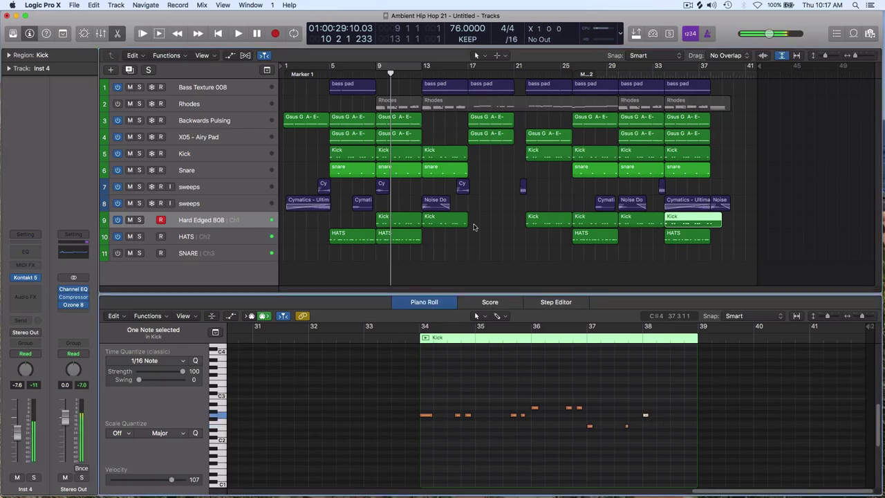
pyautogui.moveTo(467, 223); pyautogui.dragTo(470, 223)
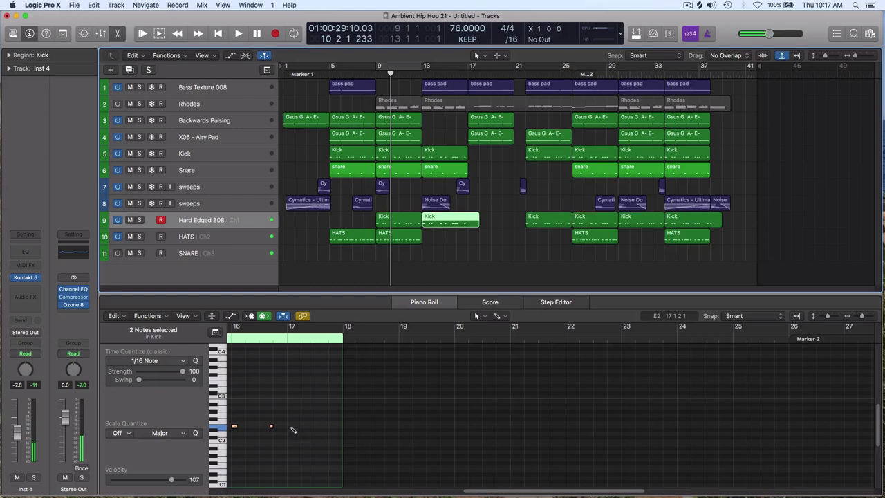
pyautogui.click(291, 416)
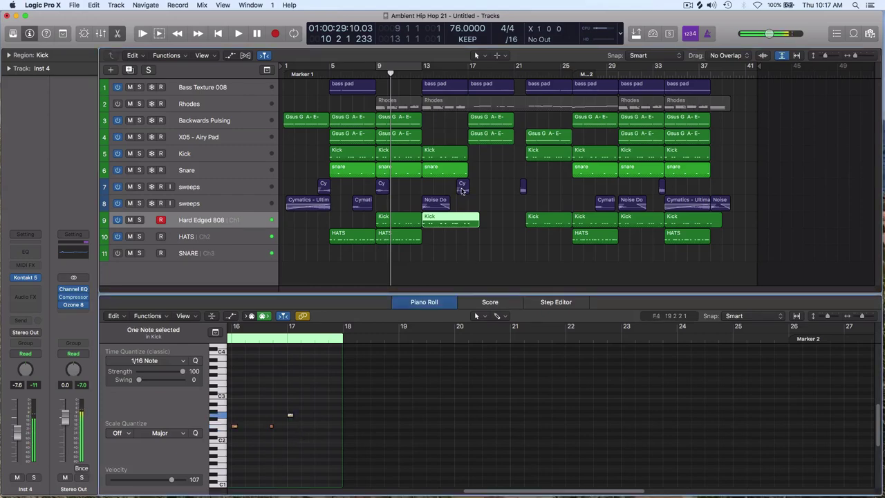
pyautogui.click(460, 253)
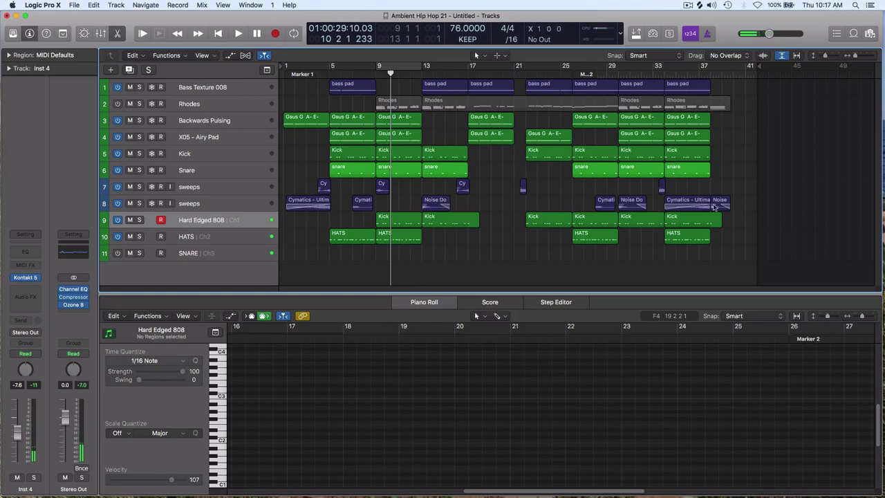
# Step: Recolor all regions on both sweeps tracks lime green
pyautogui.moveTo(729, 190); pyautogui.dragTo(282, 209)
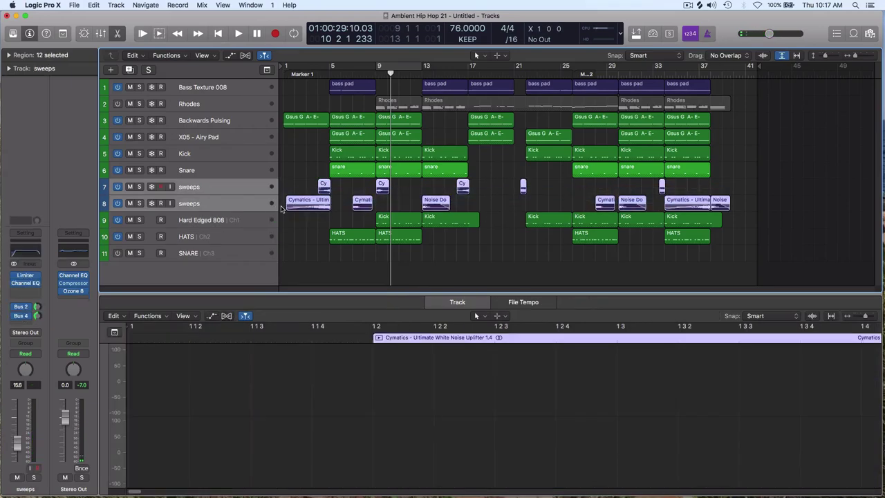
pyautogui.hotkey('alt', 'c')
pyautogui.click(368, 183)
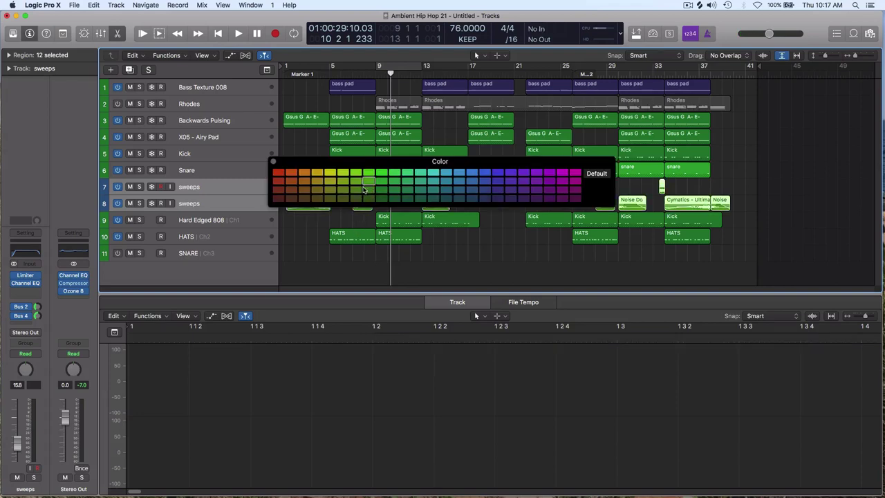
pyautogui.click(273, 163)
pyautogui.click(295, 156)
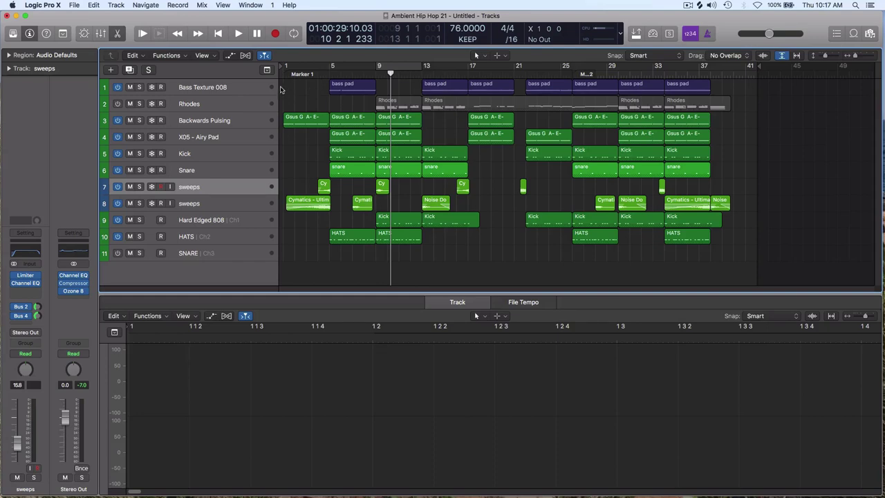
# Step: Loop bars 5 to 9 and listen to the Bass Texture 008 track both soloed and in the full mix
pyautogui.click(256, 86)
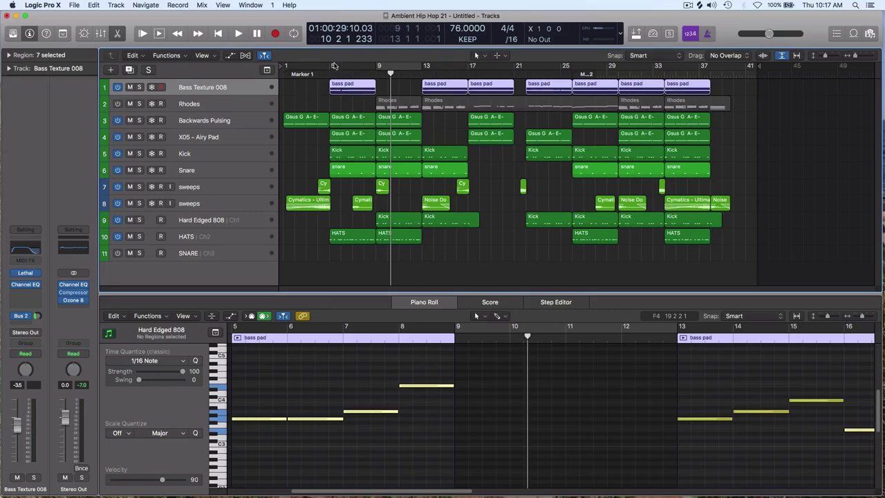
pyautogui.moveTo(334, 65); pyautogui.dragTo(379, 66)
pyautogui.press('space')
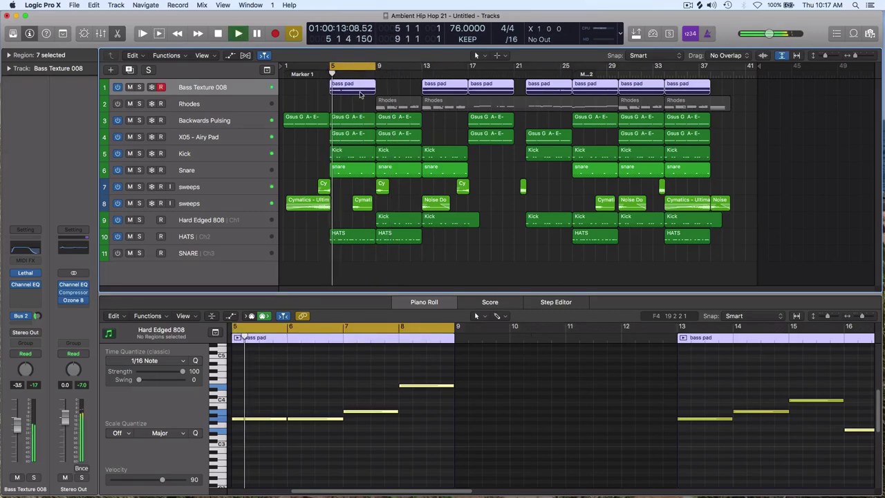
pyautogui.click(139, 87)
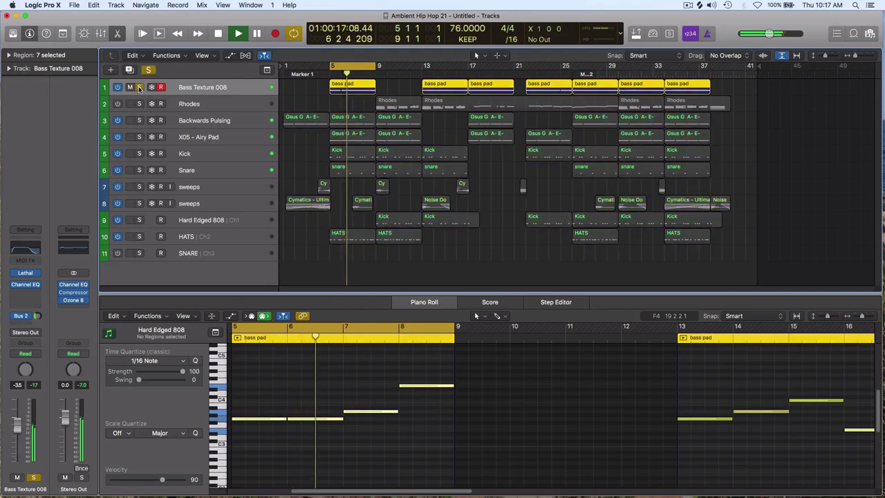
pyautogui.click(139, 87)
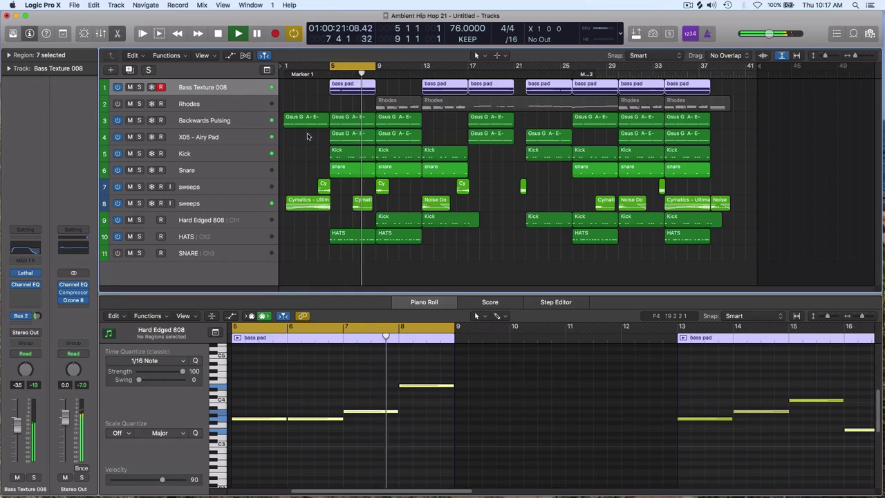
pyautogui.click(240, 103)
pyautogui.press('space')
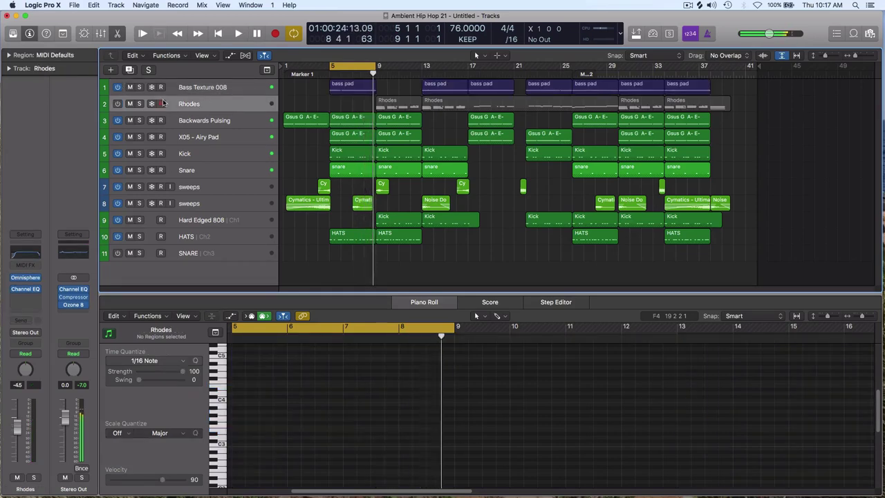
# Step: Replay the loop with Bass Texture 008 switched off, extending it to bar 13 to hear the Hard Edged 808 part
pyautogui.click(124, 90)
pyautogui.press('space')
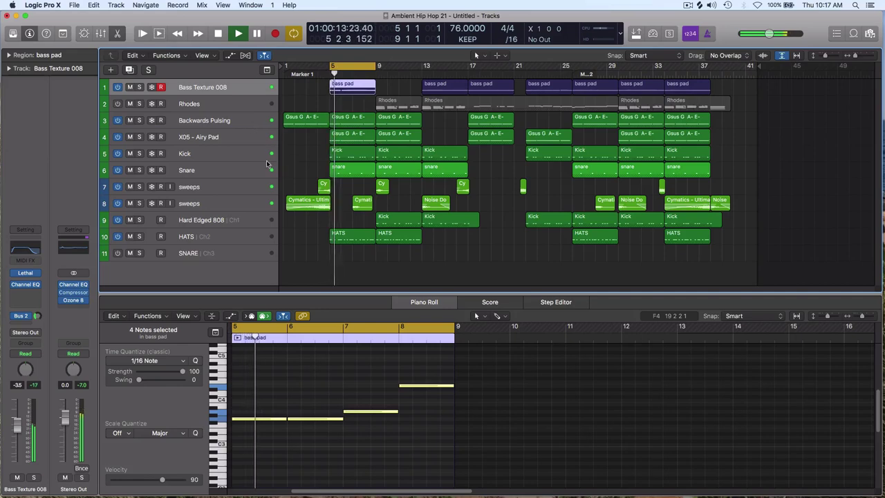
pyautogui.click(118, 88)
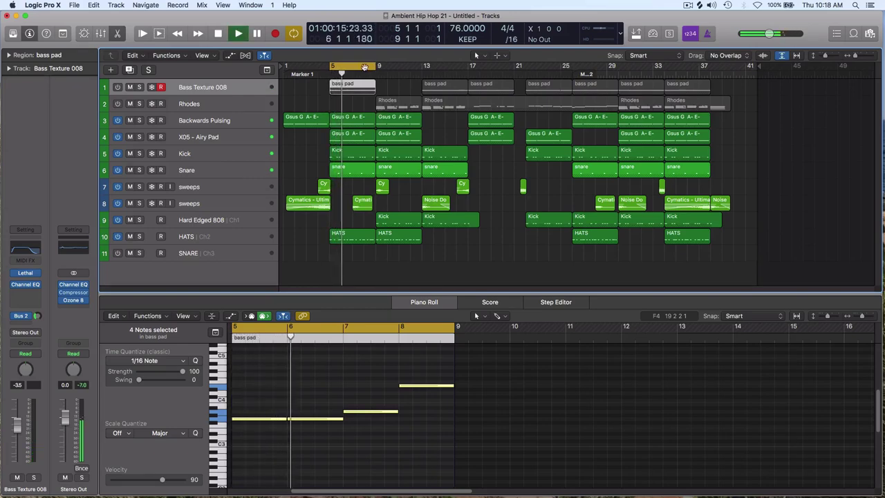
pyautogui.moveTo(376, 66); pyautogui.dragTo(422, 66)
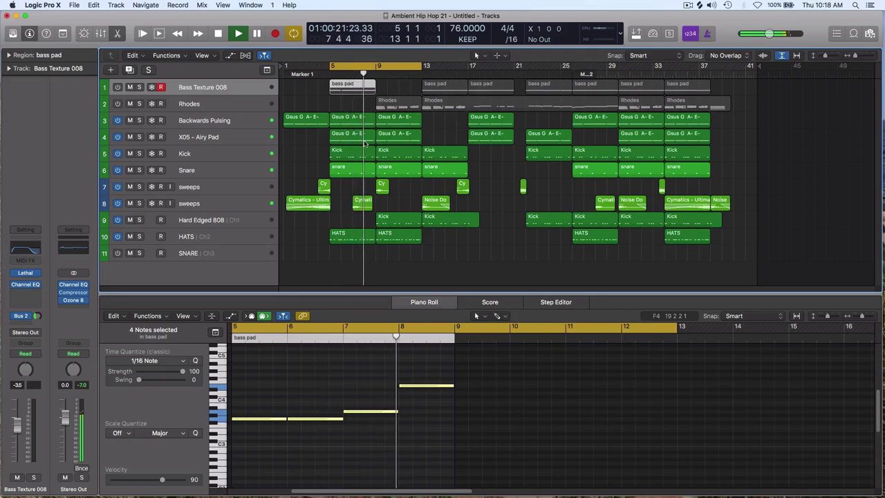
pyautogui.click(244, 222)
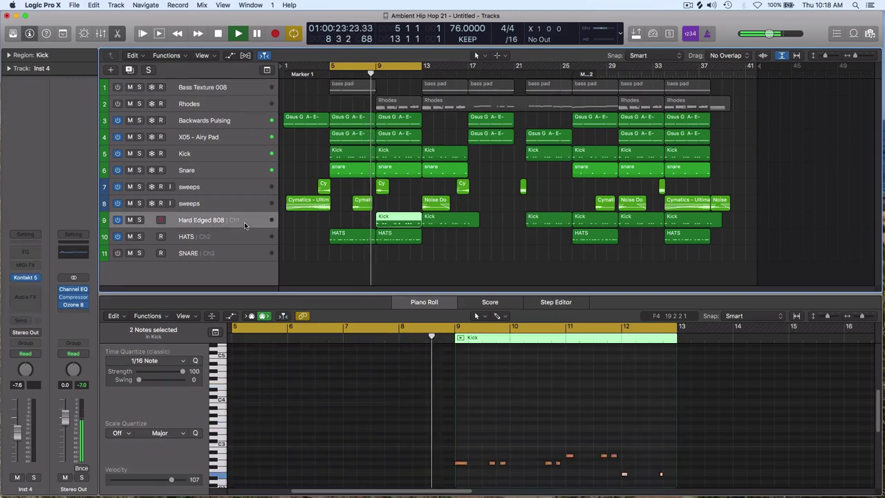
pyautogui.click(380, 65)
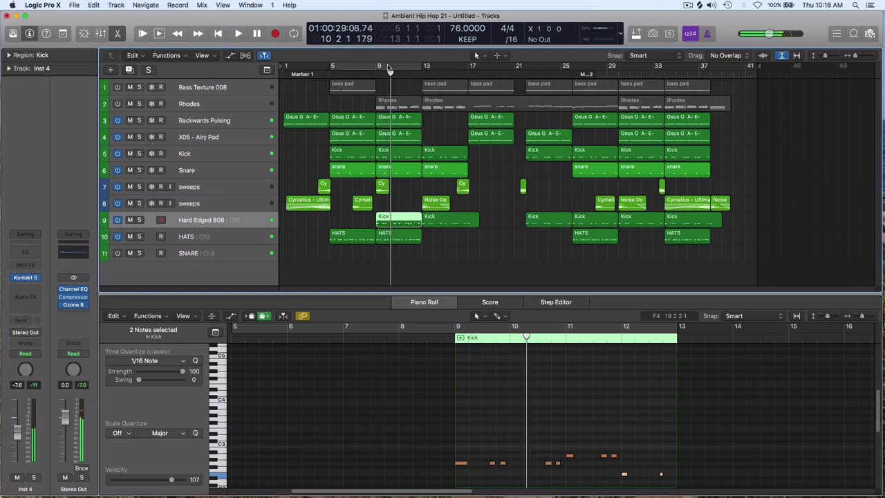
# Step: Switch Bass Texture 008 back on and listen to the arrangement from bar 13
pyautogui.click(423, 69)
pyautogui.click(117, 87)
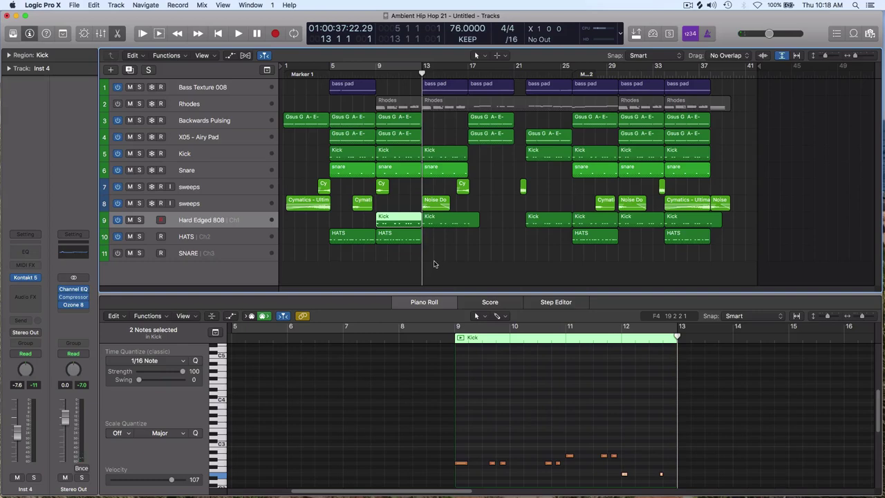
pyautogui.press('space')
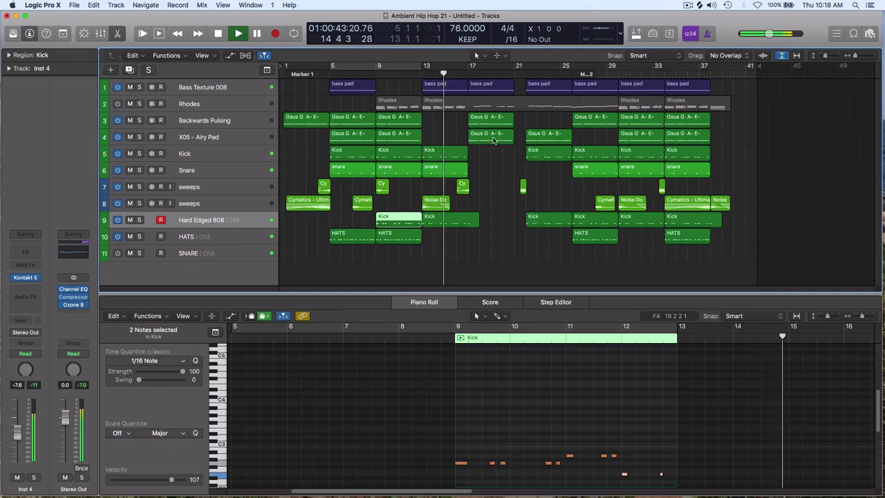
pyautogui.press('space')
# Step: In the bar 13 bass pad region, lower the bar 14 note to G3 and the bar 15 note to A3, and play it back
pyautogui.click(442, 86)
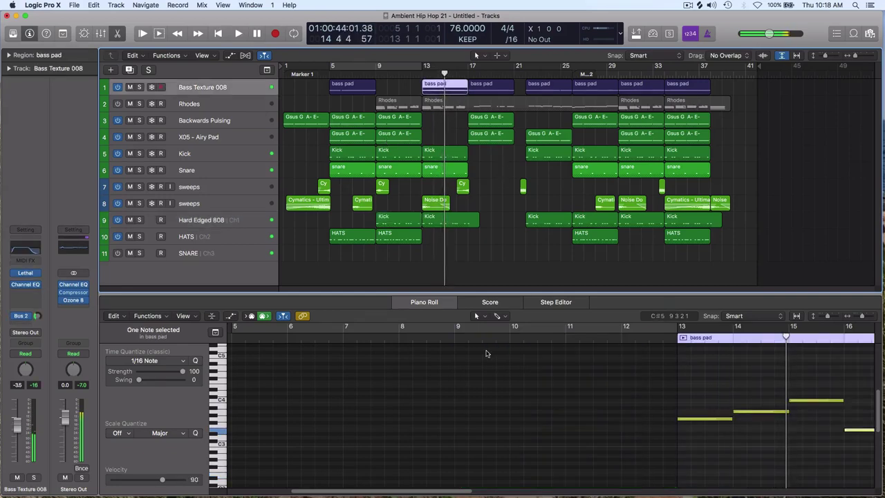
pyautogui.click(719, 419)
pyautogui.press('Right')
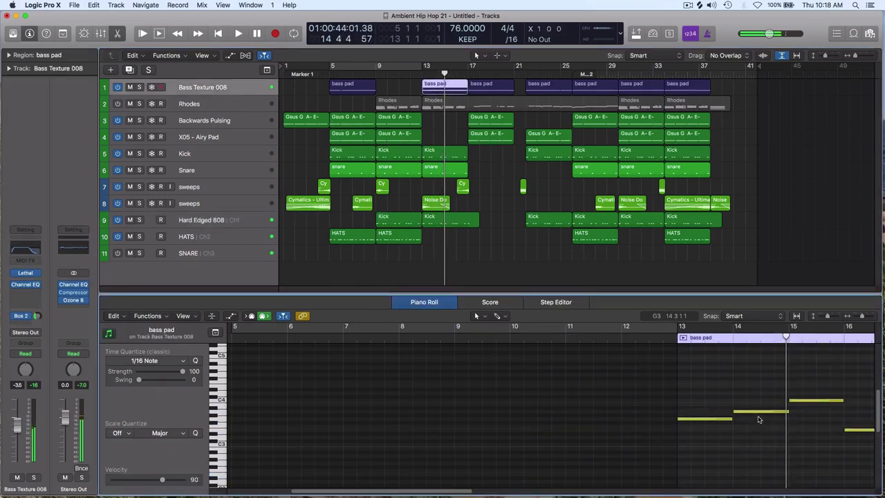
pyautogui.moveTo(759, 413); pyautogui.dragTo(799, 413)
pyautogui.click(799, 401)
pyautogui.click(661, 331)
pyautogui.press('space')
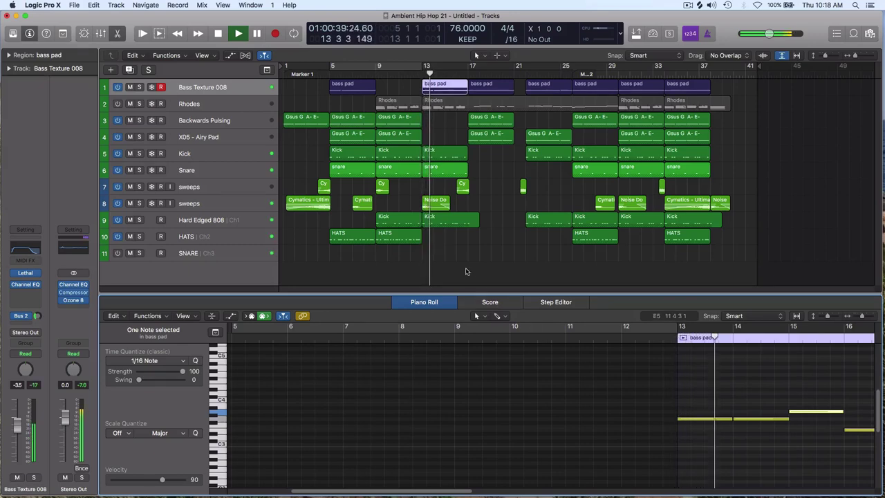
pyautogui.click(129, 87)
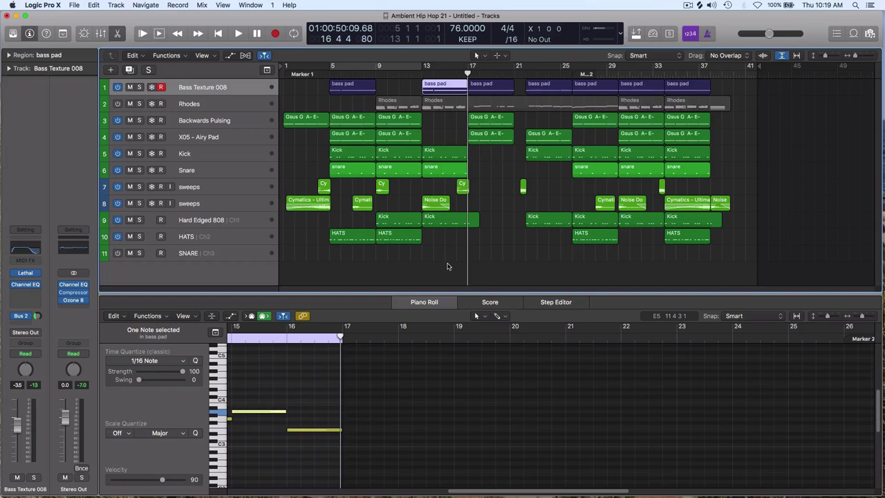
# Step: Replace the other bass pad regions at bars 5, 17, 22, 26, 30 and 34 with copies of the edited bar 13 region
pyautogui.click(410, 90)
pyautogui.click(352, 87)
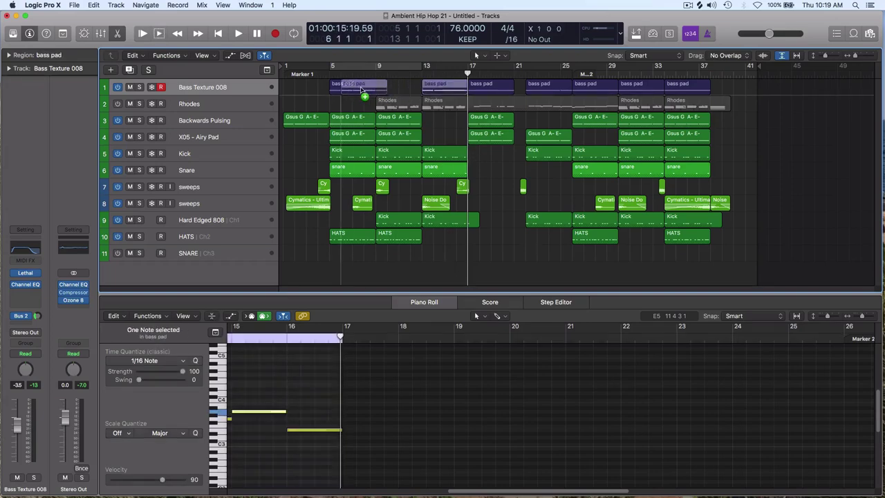
pyautogui.moveTo(377, 89); pyautogui.dragTo(683, 84)
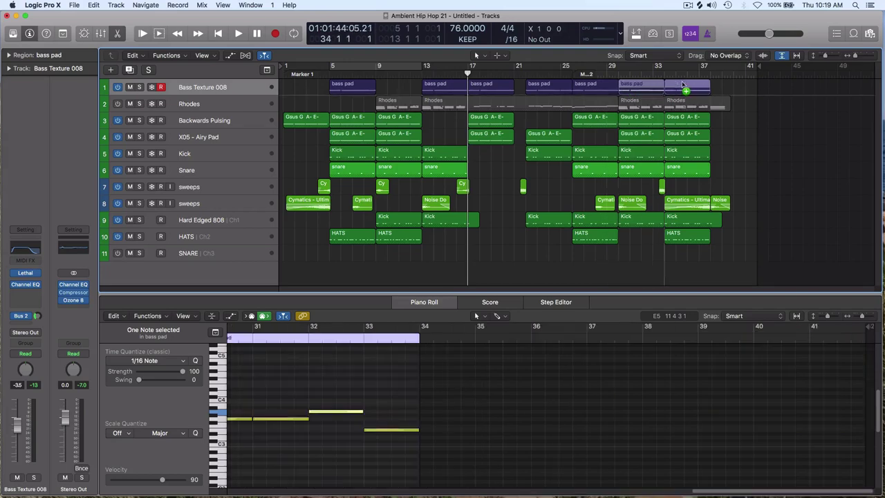
# Step: Recolor all the bass pad regions on the Bass Texture 008 track green
pyautogui.click(240, 88)
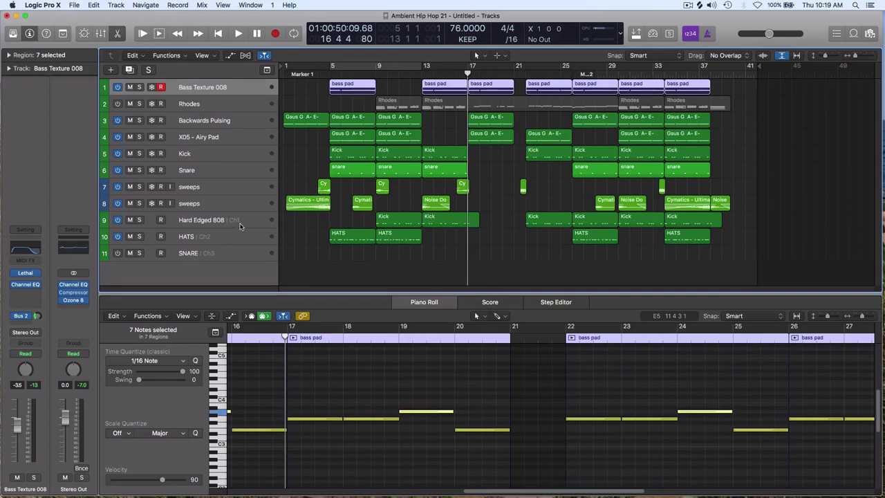
pyautogui.hotkey('alt', 'c')
pyautogui.click(382, 181)
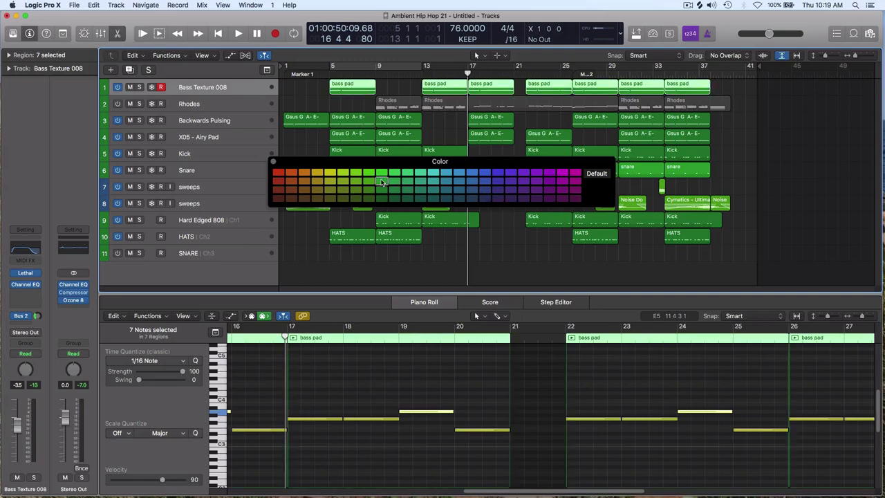
pyautogui.click(274, 162)
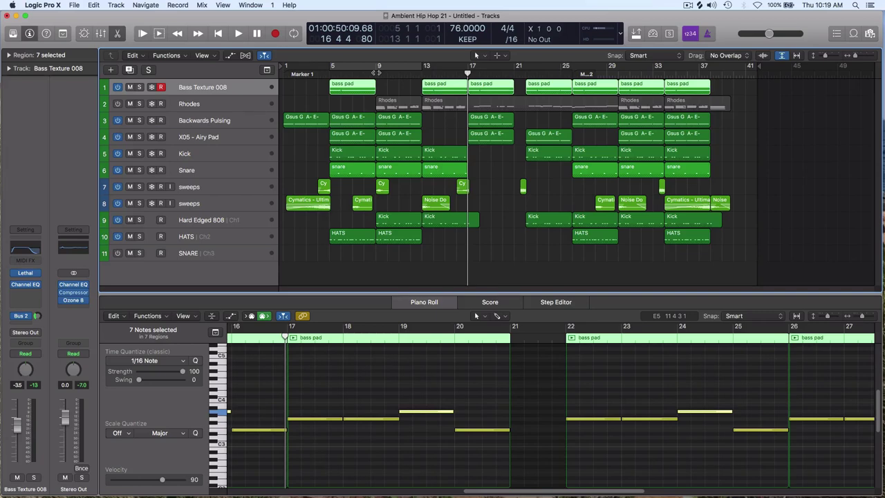
# Step: Examine the notes of the Rhodes regions at bars 9, 13, 30 and 34
pyautogui.click(255, 105)
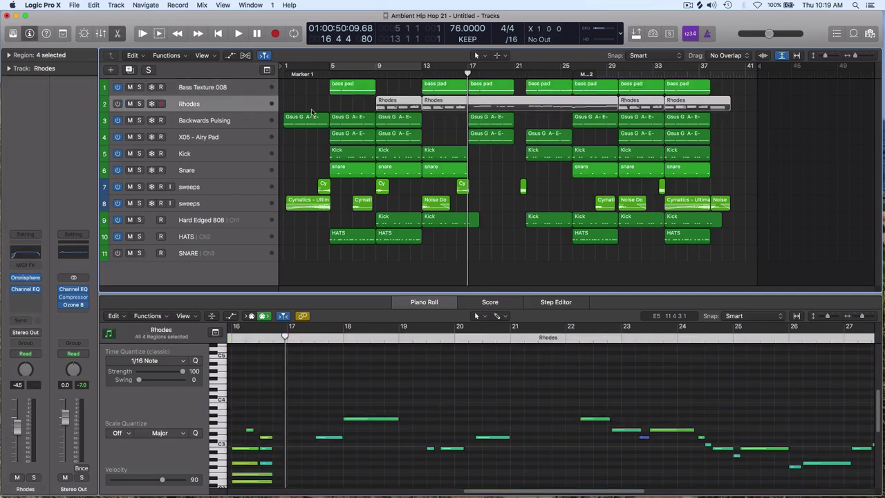
pyautogui.click(403, 92)
pyautogui.click(402, 104)
pyautogui.click(446, 107)
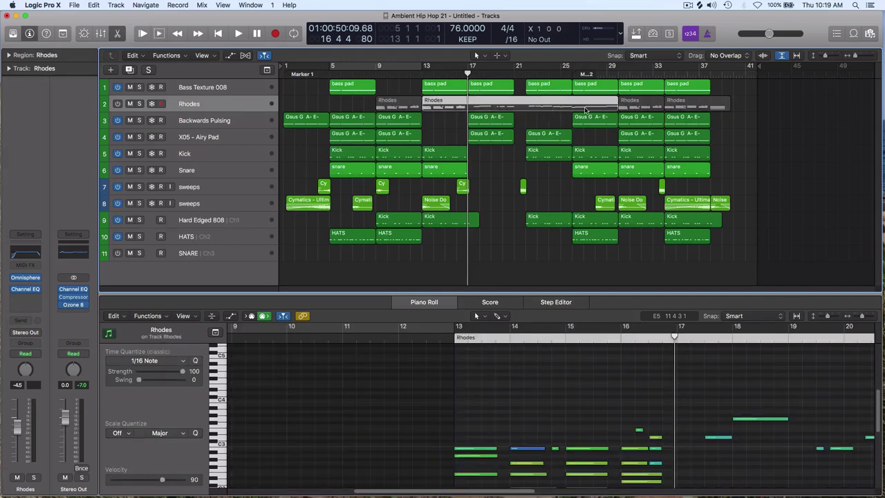
pyautogui.click(639, 108)
pyautogui.hotkey('shift', 'f')
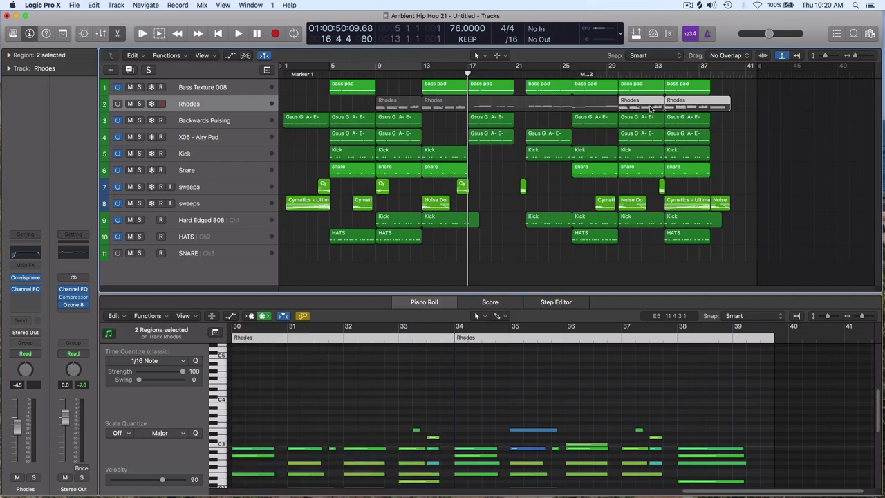
pyautogui.click(418, 109)
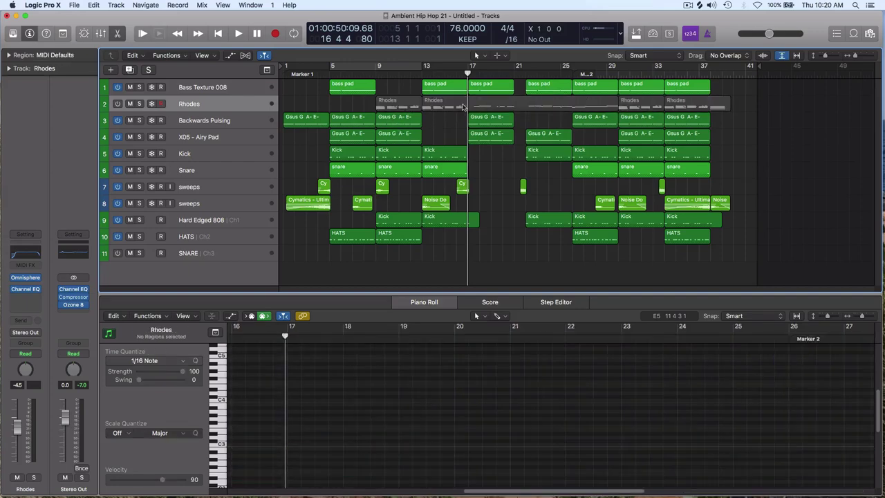
pyautogui.click(458, 106)
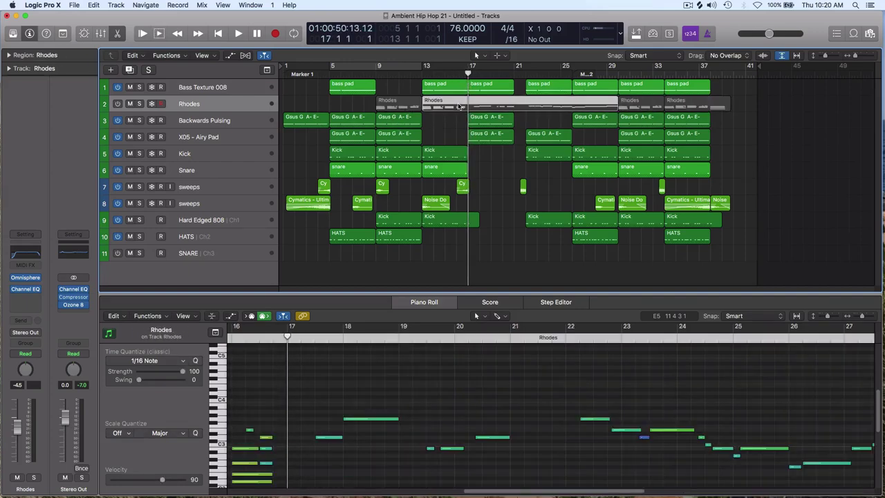
pyautogui.click(412, 109)
pyautogui.keyDown('shift'); pyautogui.click(446, 110); pyautogui.keyUp('shift')
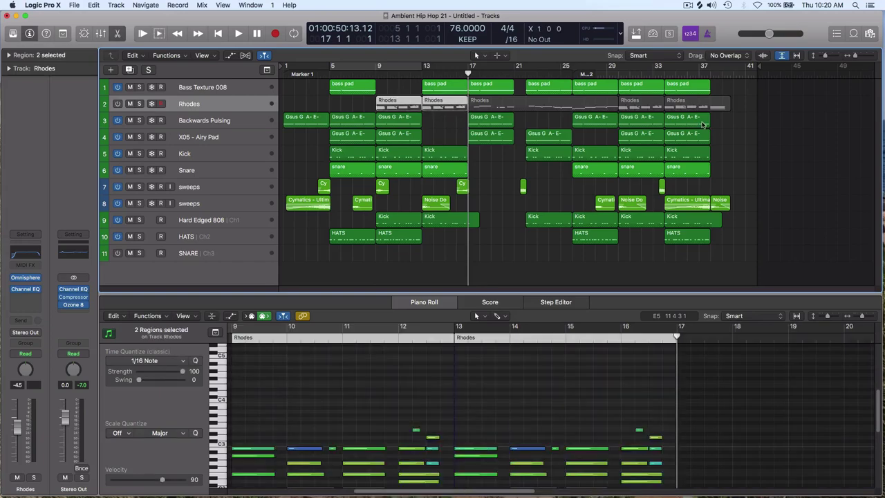
pyautogui.click(645, 105)
pyautogui.keyDown('shift'); pyautogui.click(688, 109); pyautogui.keyUp('shift')
pyautogui.click(448, 130)
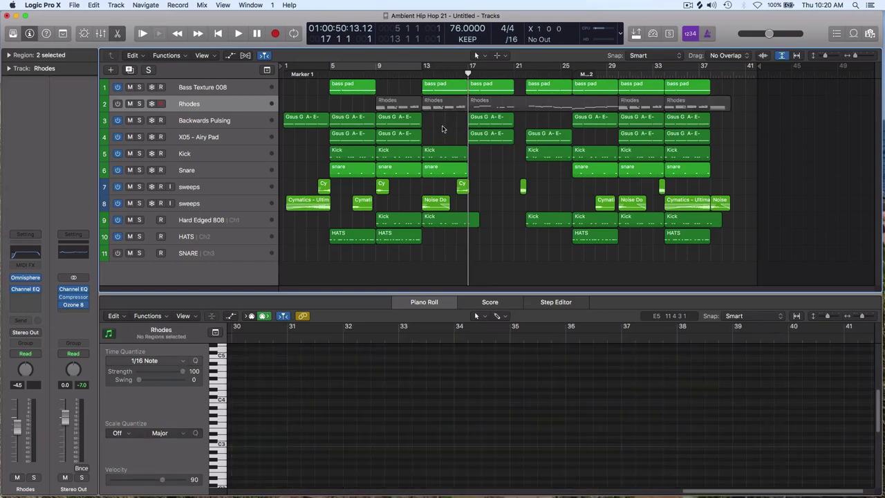
# Step: Play the arrangement from bar 5 into the section where the Rhodes part starts
pyautogui.click(337, 72)
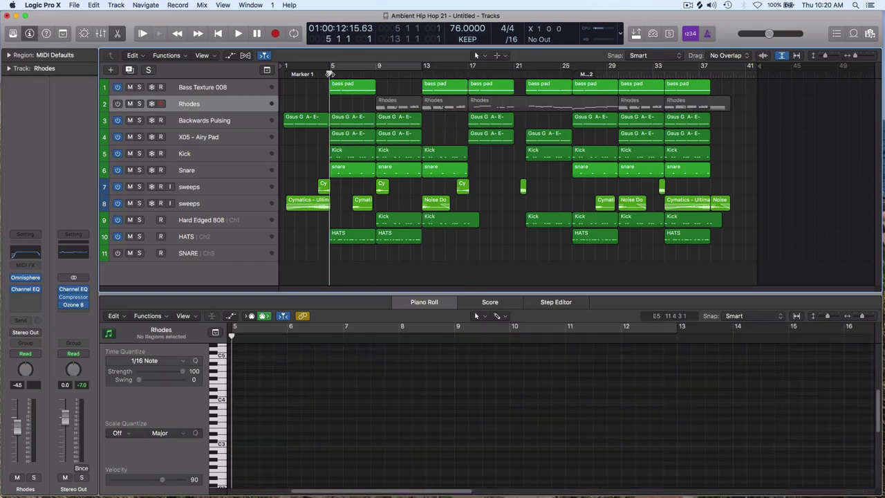
pyautogui.press('space')
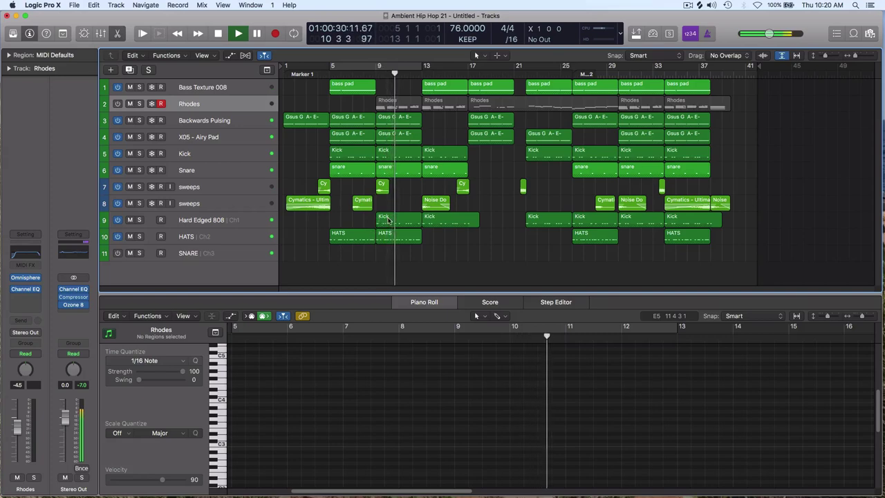
pyautogui.press('space')
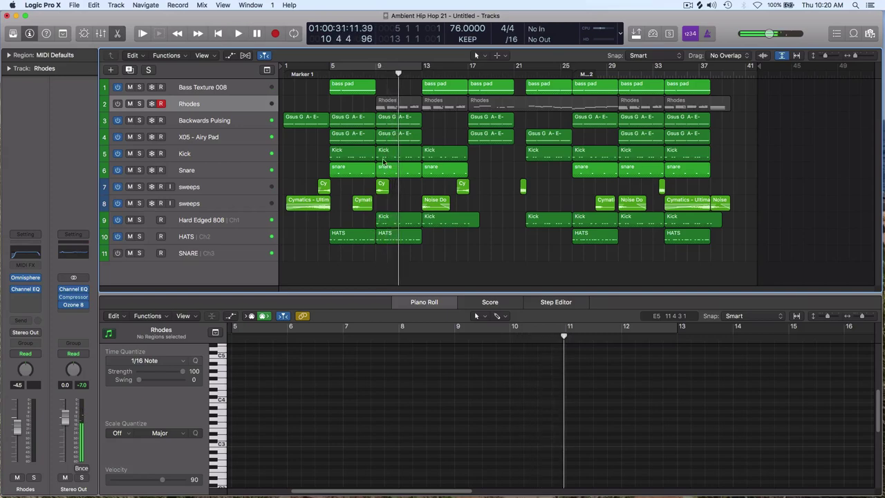
# Step: Replace the bar 9 Rhodes region with a copy of the bar 9 Gsus G A- E- region from Backwards Pulsing
pyautogui.click(396, 104)
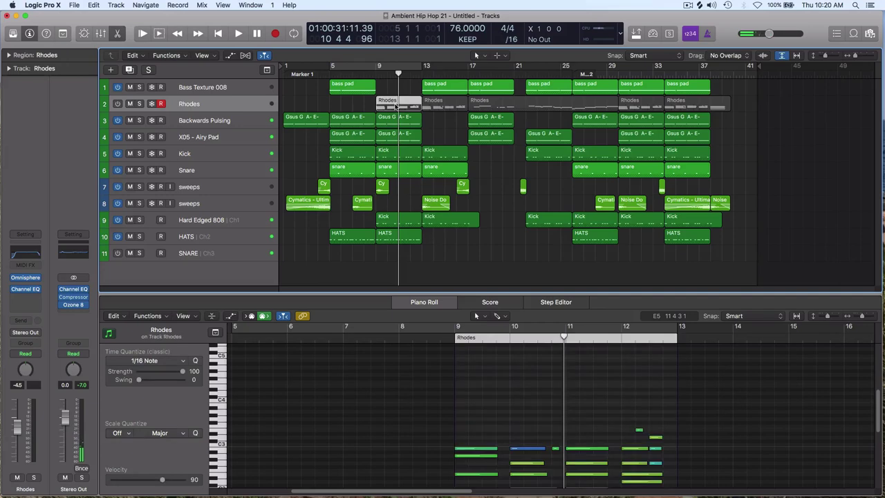
pyautogui.press('Delete')
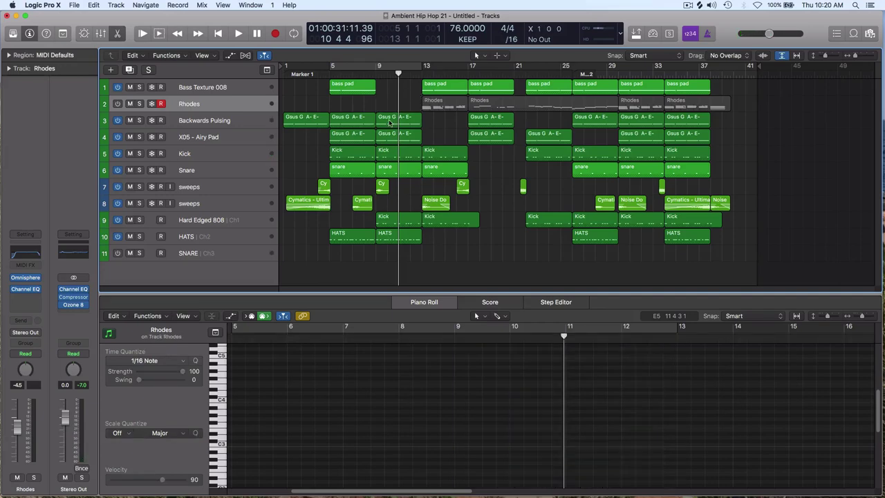
pyautogui.moveTo(390, 123); pyautogui.dragTo(388, 106)
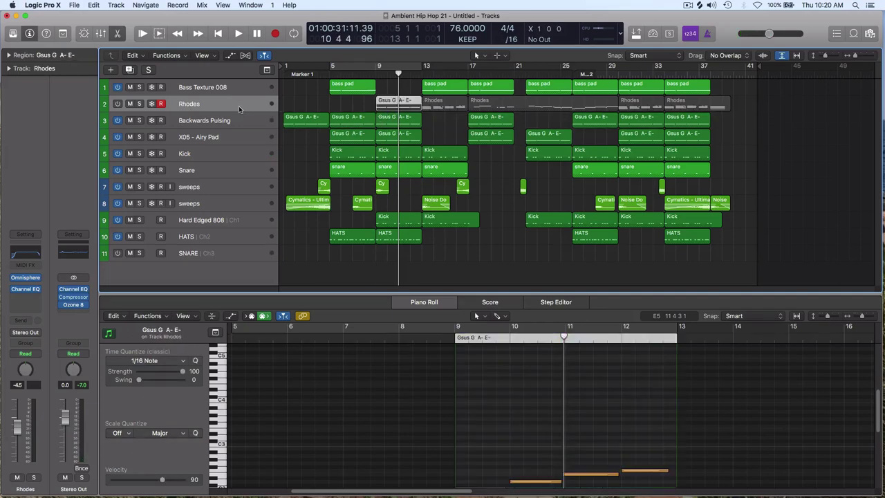
# Step: Switch the Rhodes track on and copy the Cthulhu MIDI effect from Backwards Pulsing to the Rhodes channel
pyautogui.click(117, 104)
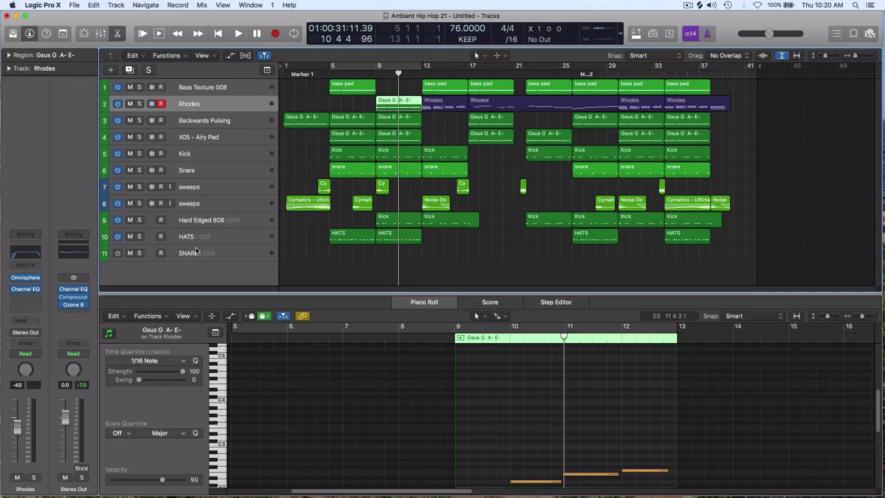
pyautogui.press('super+2')
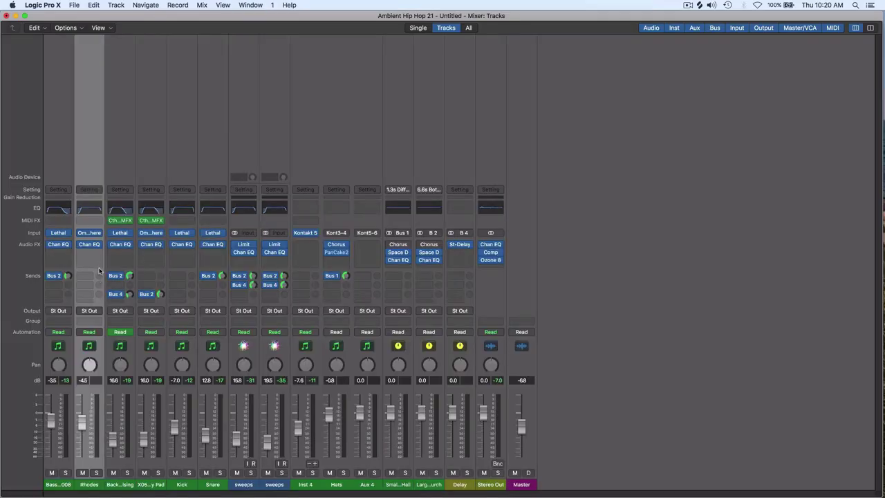
pyautogui.moveTo(125, 222); pyautogui.dragTo(94, 222)
pyautogui.click(7, 15)
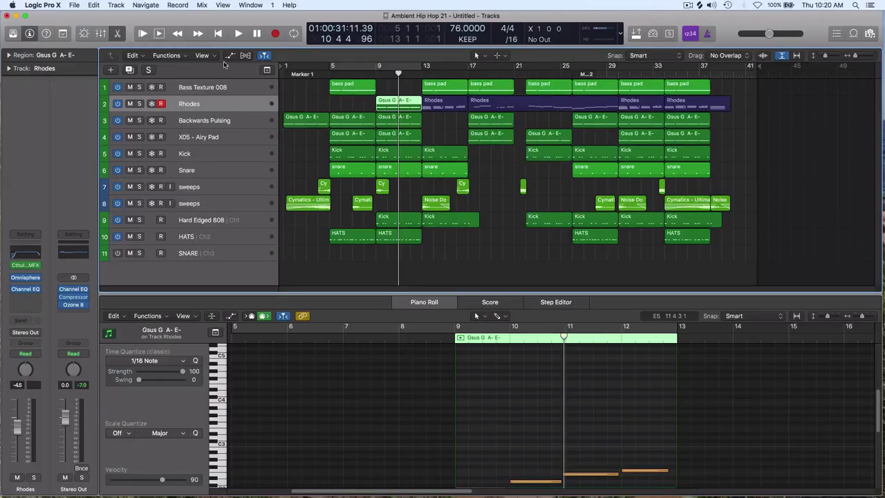
# Step: Play back from bar 9 with the track area enlarged, and delete the old Rhodes region at bar 13
pyautogui.doubleClick(377, 76)
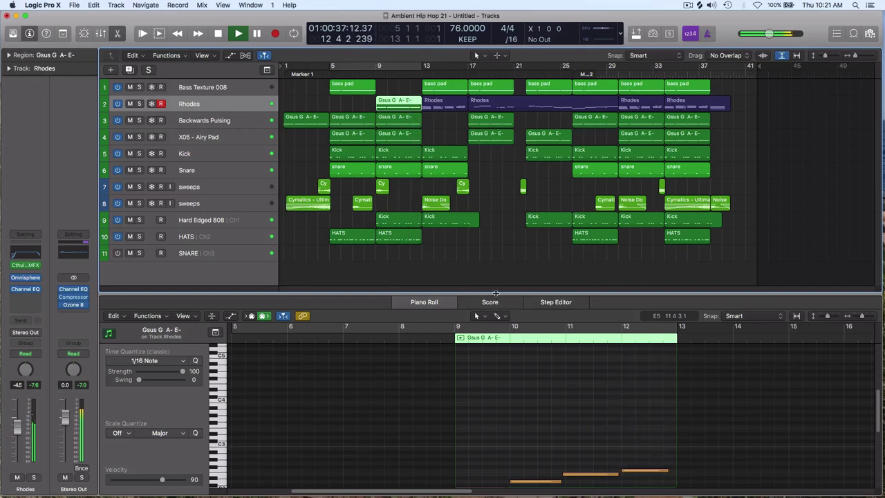
pyautogui.moveTo(495, 302); pyautogui.dragTo(494, 344)
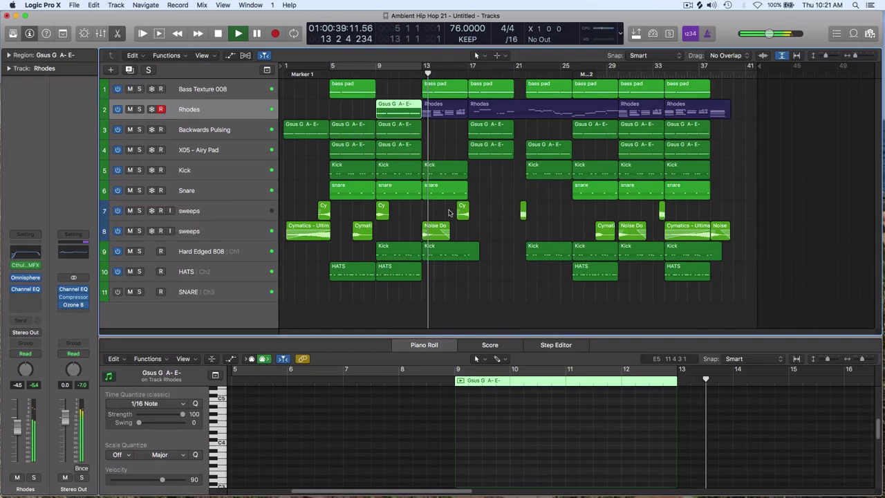
pyautogui.press('space')
pyautogui.click(445, 114)
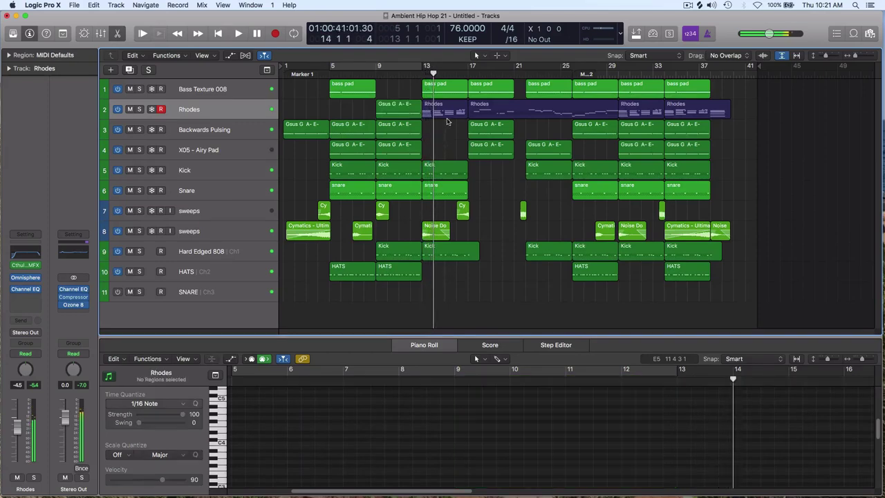
pyautogui.press('Delete')
# Step: Lengthen the chord trigger notes in the bar 9 region on the Rhodes track to fill their bars
pyautogui.click(398, 115)
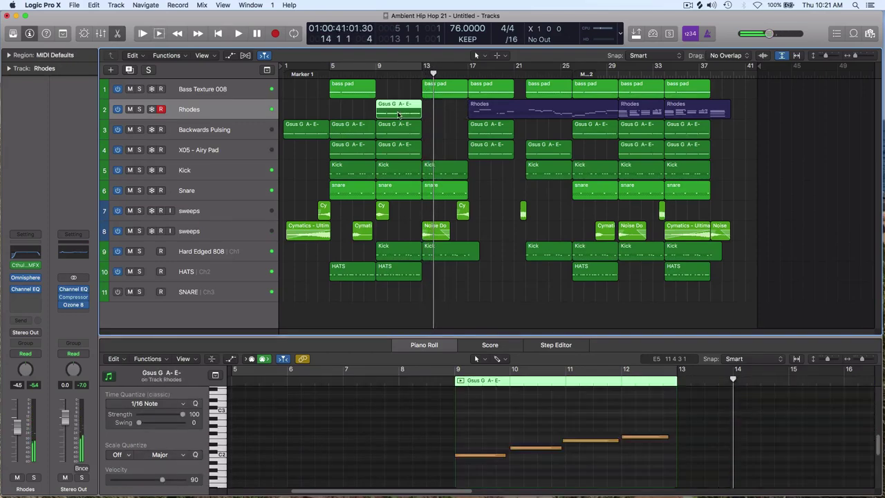
pyautogui.moveTo(484, 403); pyautogui.dragTo(622, 484)
pyautogui.hotkey('alt', 'Up')
pyautogui.moveTo(504, 451); pyautogui.dragTo(509, 450)
pyautogui.click(498, 412)
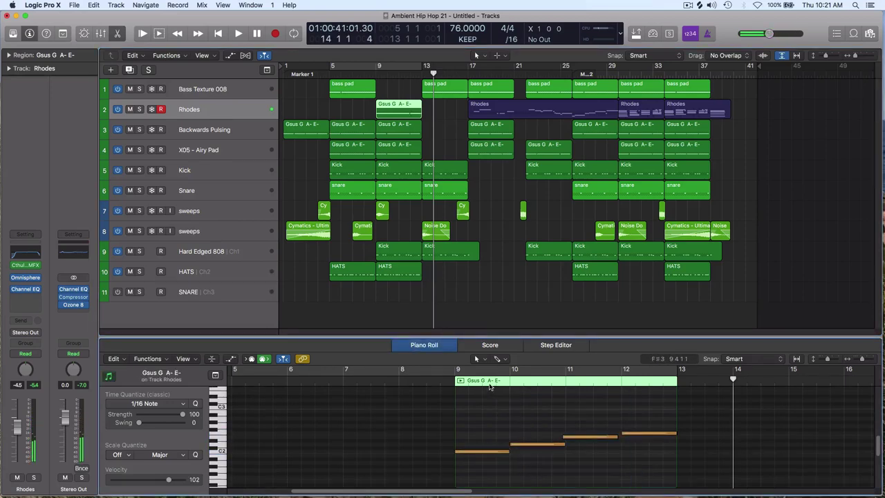
# Step: Split the bar 9 trigger note at 9 3 3 and the bar 10 trigger note at 10 4 1
pyautogui.click(488, 380)
pyautogui.click(482, 450)
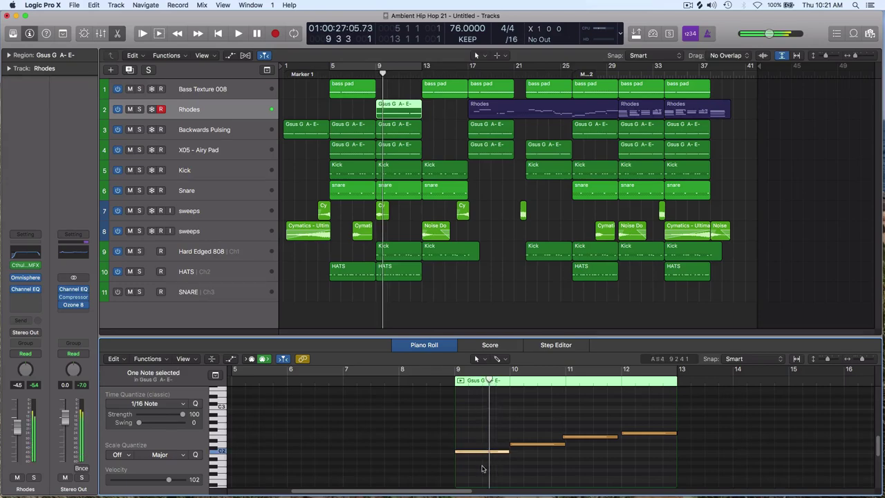
pyautogui.click(551, 381)
pyautogui.click(551, 444)
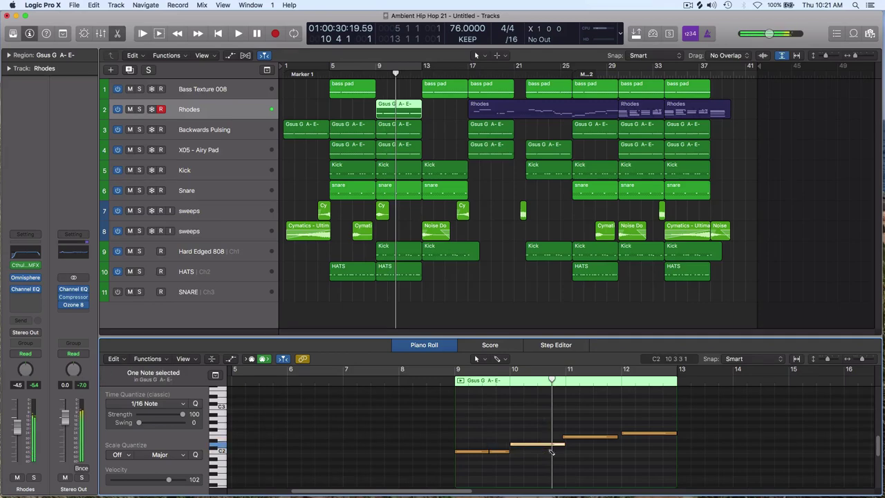
# Step: Align the bar 11 note to start at bar 11 and end at bar 12, and end the bar 12 note shortly before bar 13
pyautogui.click(565, 436)
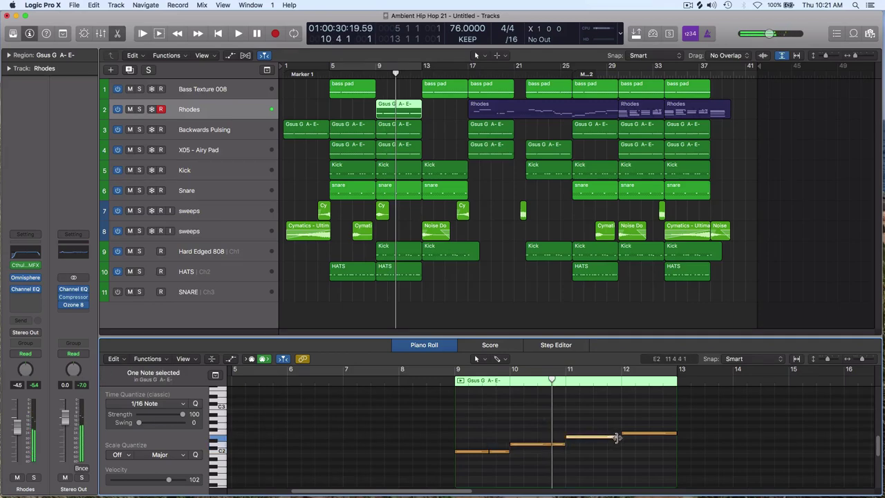
pyautogui.moveTo(618, 437); pyautogui.dragTo(663, 433)
pyautogui.click(473, 407)
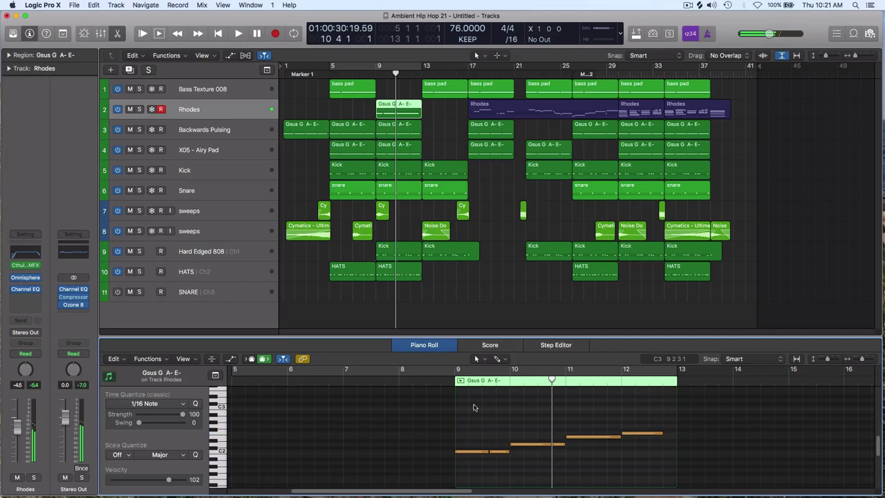
# Step: Audition the edited Rhodes region in a bar 9 to 13 cycle, and play from bar 9 with the cycle off
pyautogui.click(458, 382)
pyautogui.press('super+u')
pyautogui.press('space')
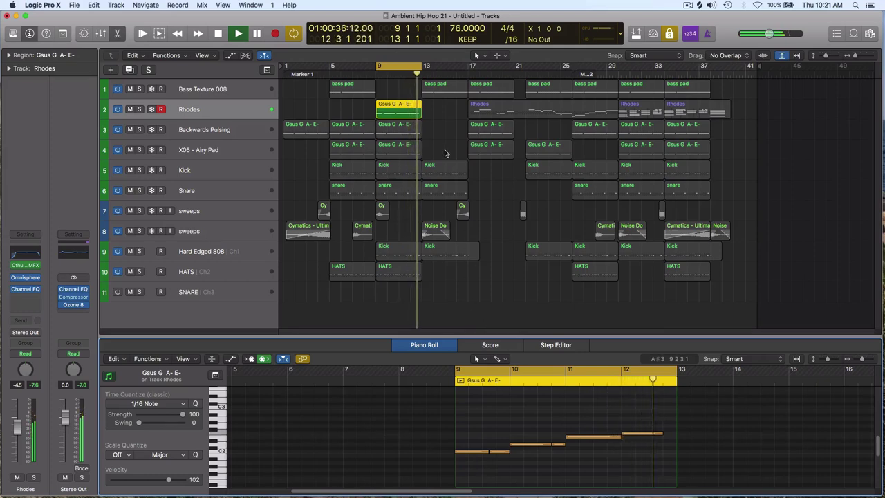
pyautogui.press('c')
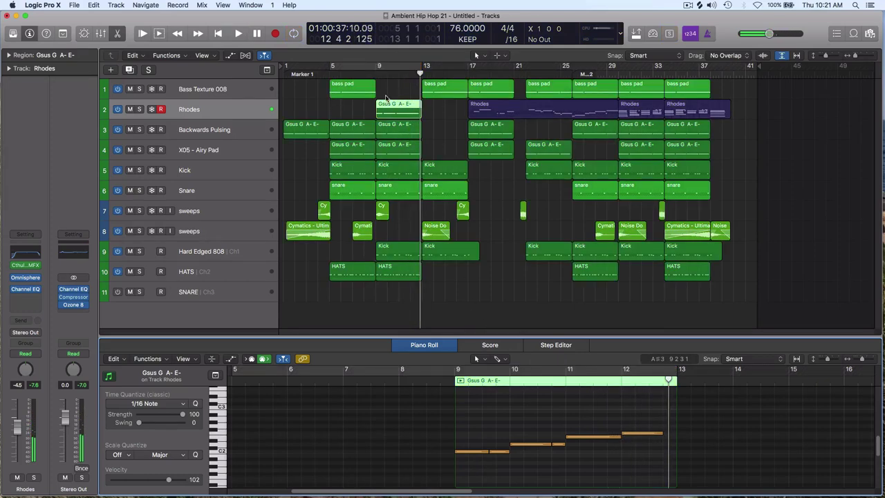
pyautogui.click(376, 74)
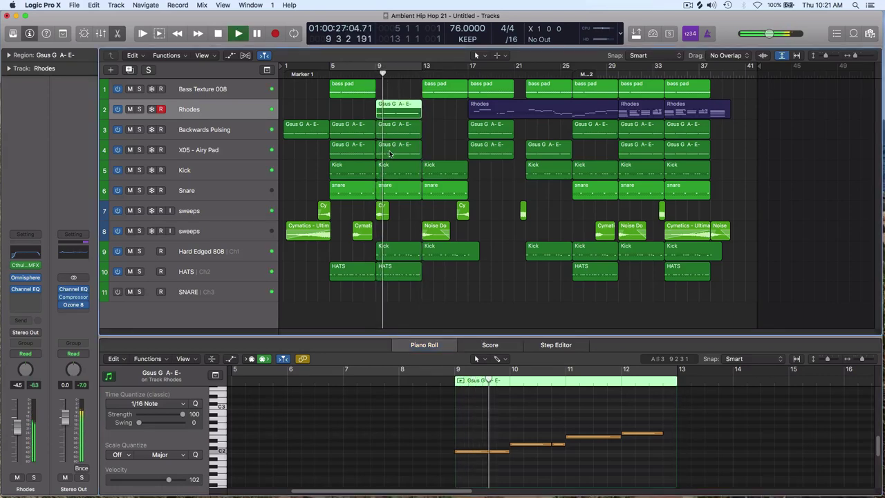
# Step: Copy the edited bar 9 region on the Rhodes track to bar 13, and copy the pair to bars 30 and 34
pyautogui.moveTo(404, 109); pyautogui.dragTo(451, 111)
pyautogui.keyDown('shift'); pyautogui.click(385, 113); pyautogui.keyUp('shift')
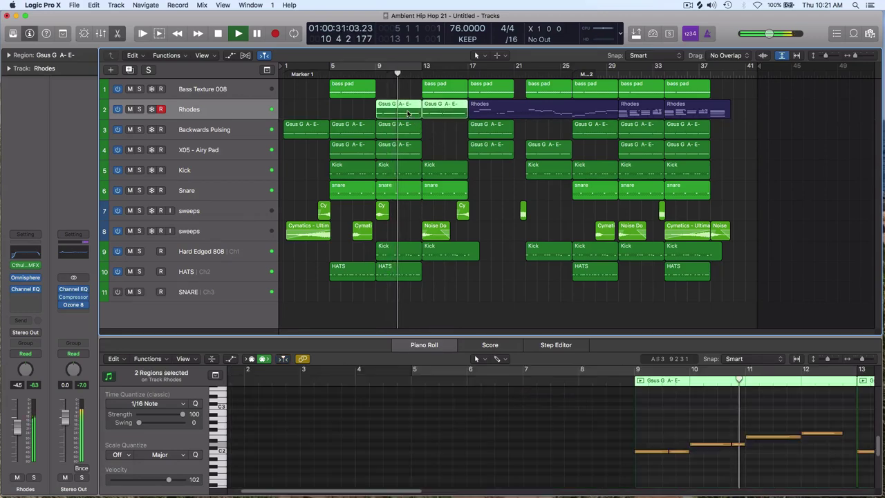
pyautogui.moveTo(385, 113); pyautogui.dragTo(716, 117)
# Step: Clear the leftover Rhodes material after bar 38 and keep a short chord region there with only its first note
pyautogui.click(721, 105)
pyautogui.press('Delete')
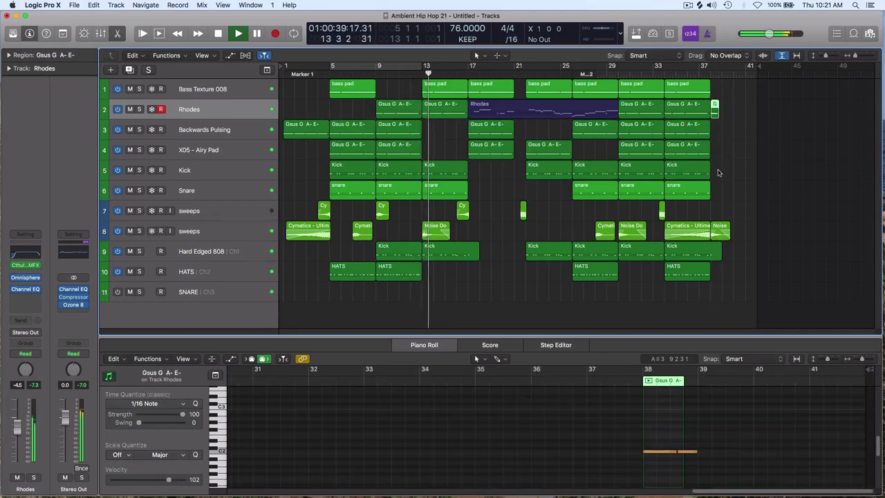
pyautogui.click(688, 453)
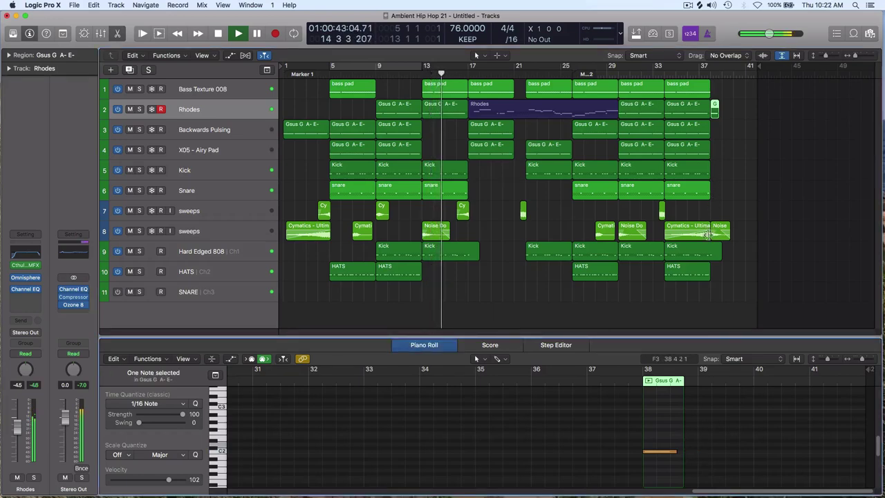
pyautogui.click(512, 133)
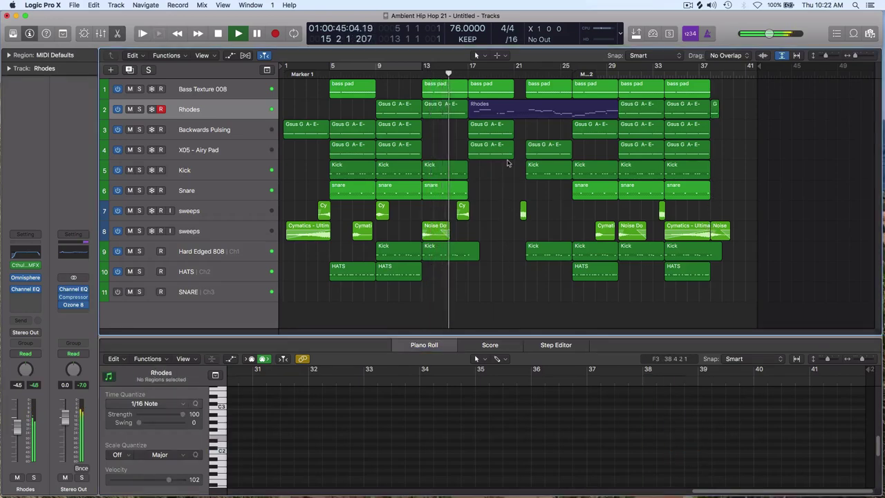
pyautogui.click(517, 119)
pyautogui.press('Delete')
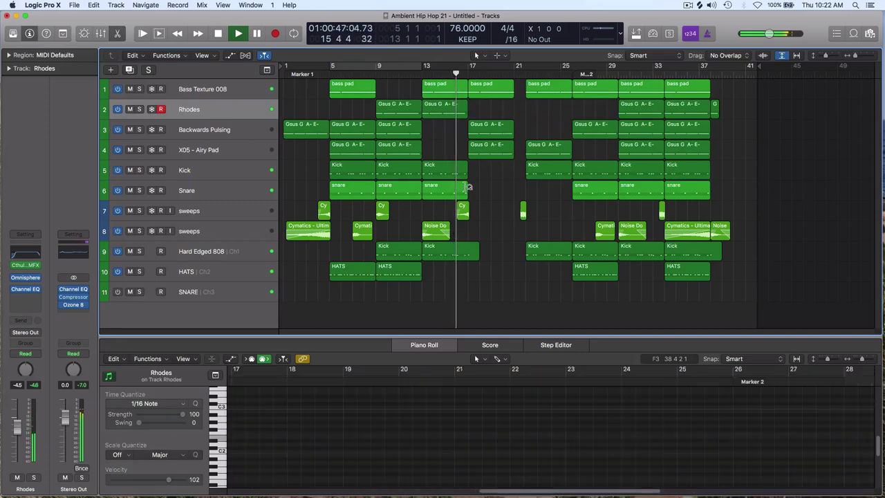
pyautogui.press('super+z')
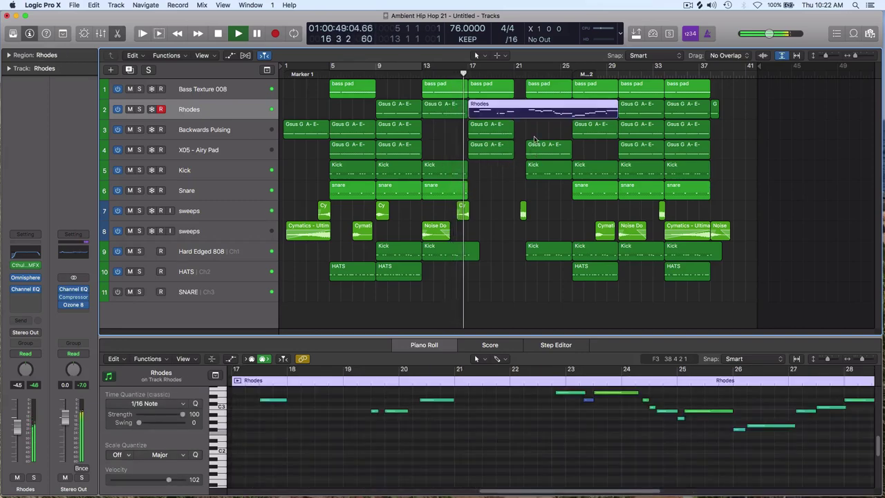
# Step: Stop playback and delete the long Rhodes melody region spanning bars 17 to 30
pyautogui.press('space')
pyautogui.click(798, 358)
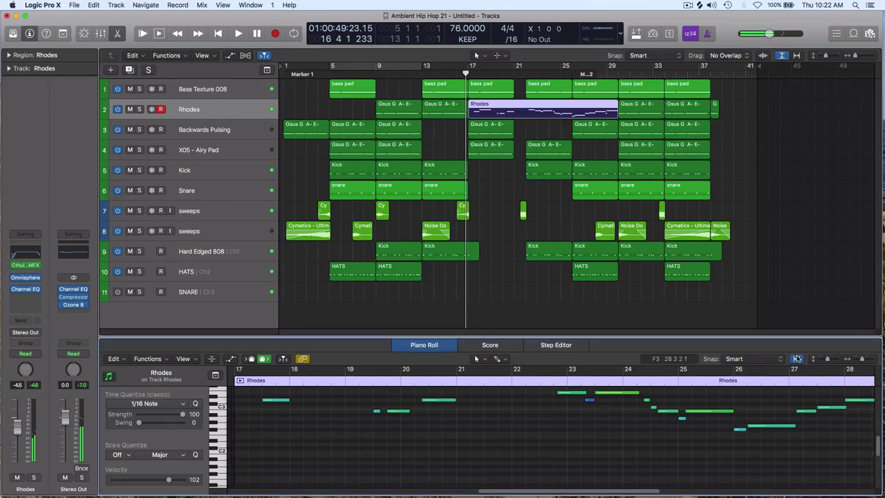
pyautogui.scroll(4, 873, 434)
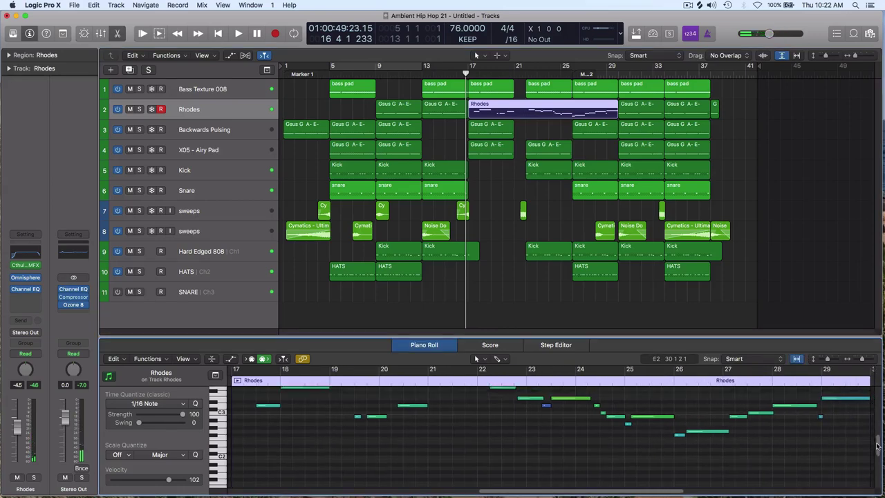
pyautogui.click(485, 190)
pyautogui.click(498, 114)
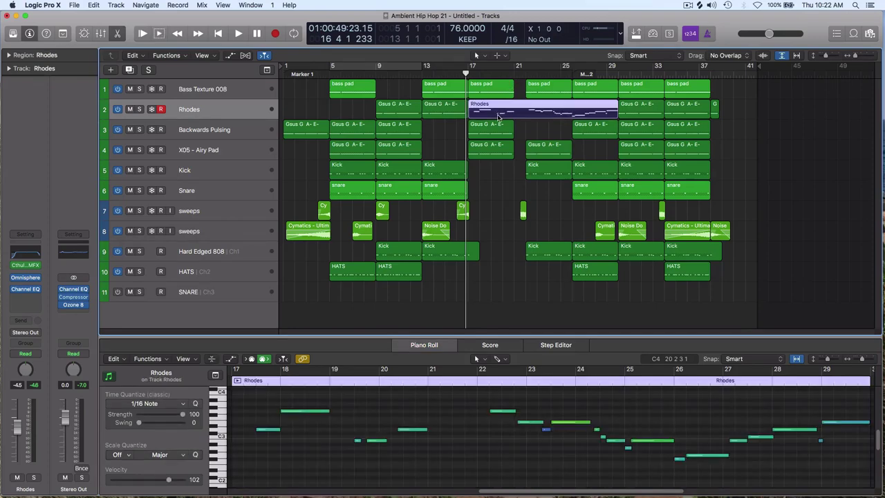
pyautogui.press('Delete')
# Step: Set a cycle range from bar 17 to 37 and enable Autopunch with a punch range from bar 17 to 30
pyautogui.moveTo(468, 68); pyautogui.dragTo(699, 71)
pyautogui.click(636, 34)
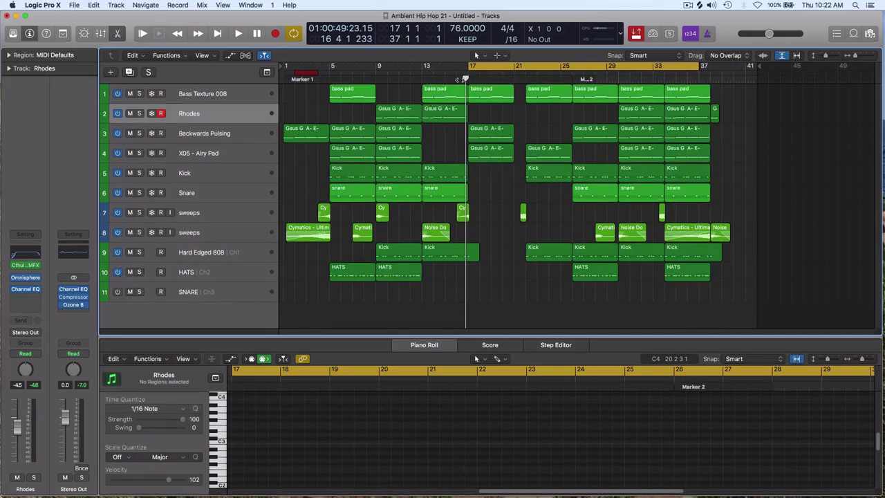
pyautogui.moveTo(508, 77); pyautogui.dragTo(615, 83)
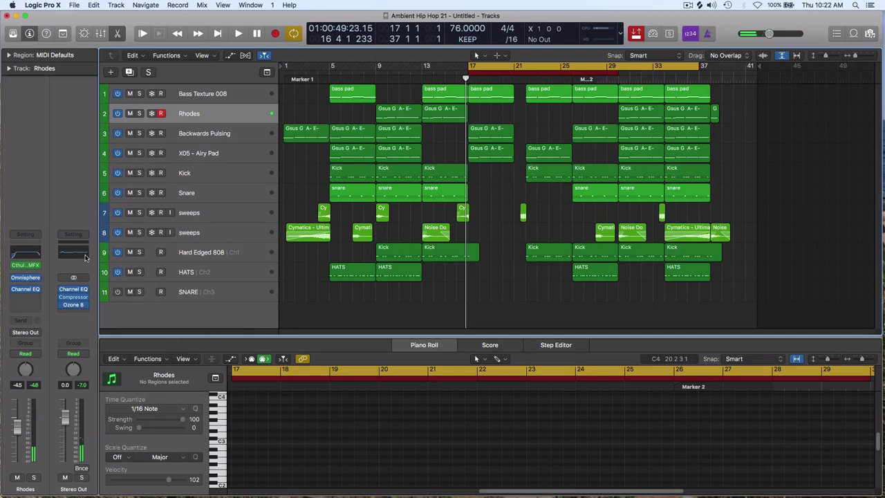
# Step: Check the Rhodes track's Cthulhu plug-in, close it, and create a duplicate of the Rhodes track with the same settings
pyautogui.click(27, 265)
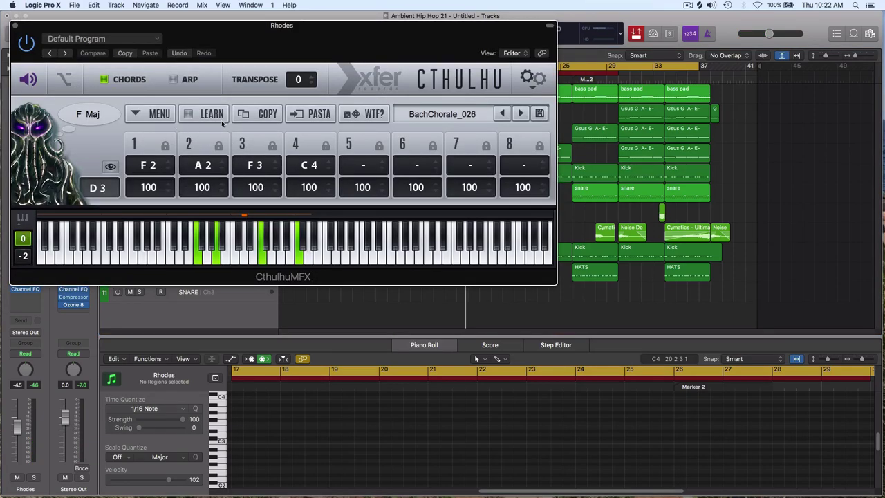
pyautogui.click(15, 26)
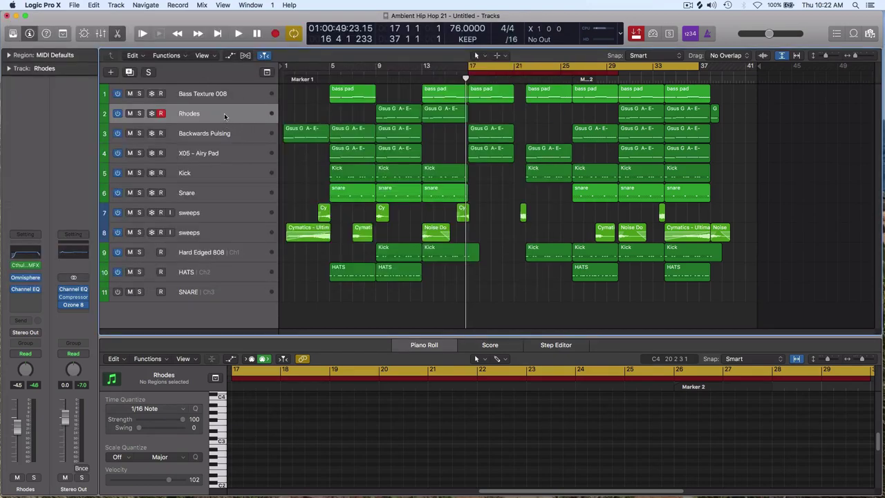
pyautogui.click(223, 116)
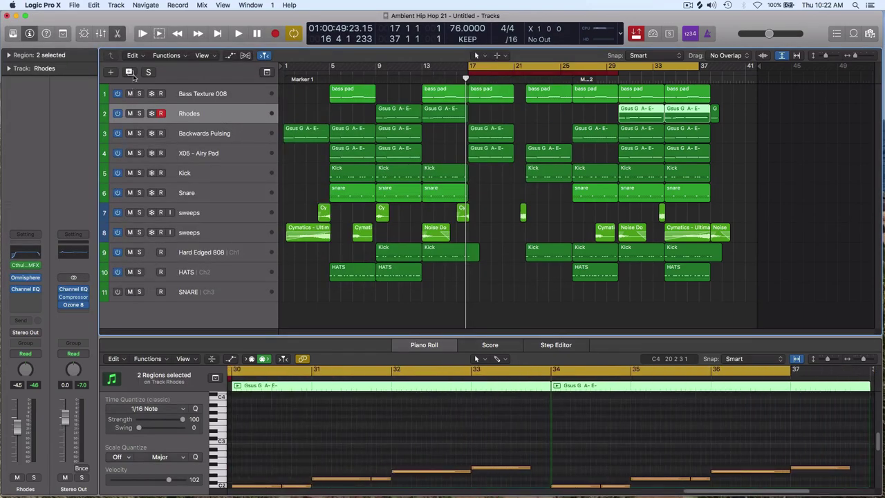
pyautogui.click(129, 72)
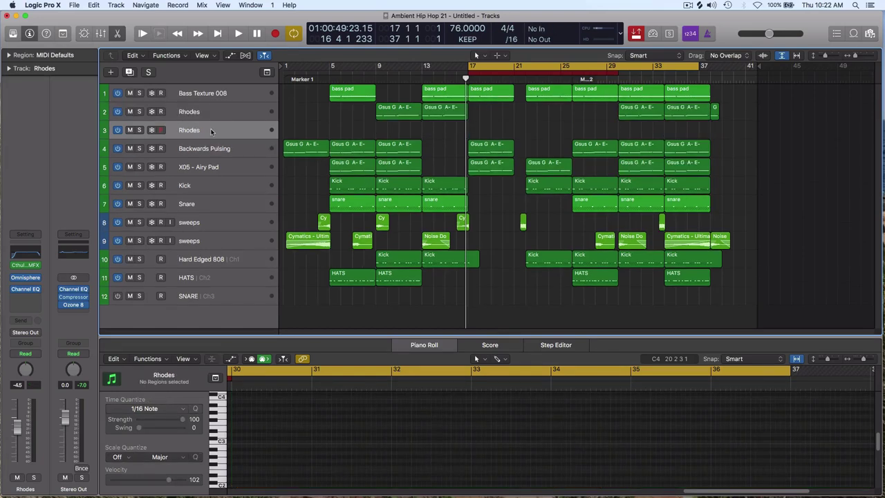
# Step: Remove the Cthulhu MIDI effect from the duplicated Rhodes track
pyautogui.click(33, 264)
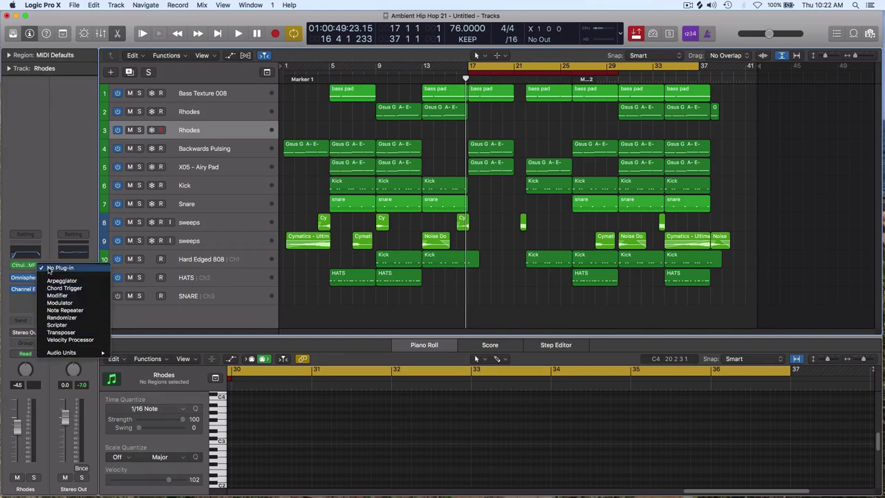
pyautogui.press('Escape')
pyautogui.click(29, 265)
pyautogui.press('Escape')
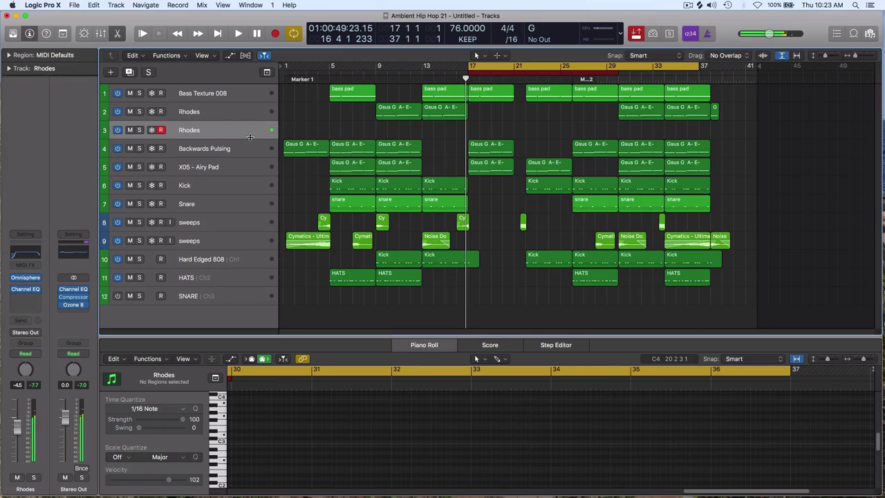
pyautogui.click(227, 112)
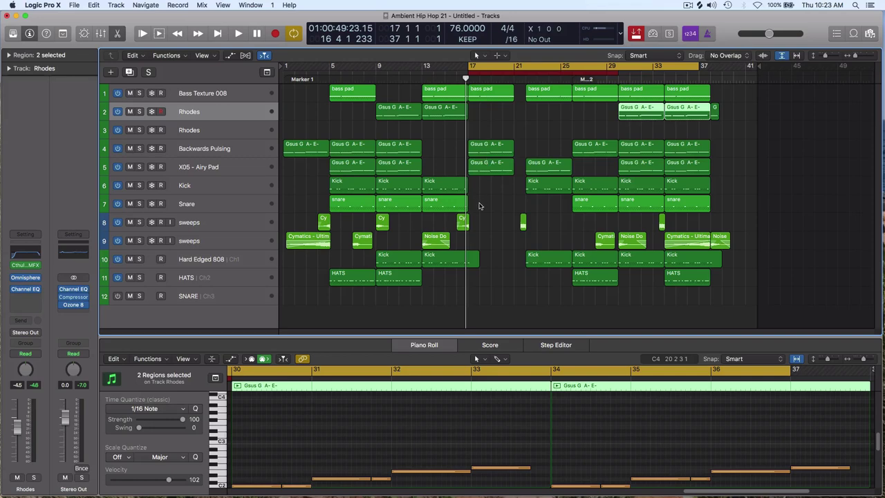
pyautogui.click(479, 205)
pyautogui.press('space')
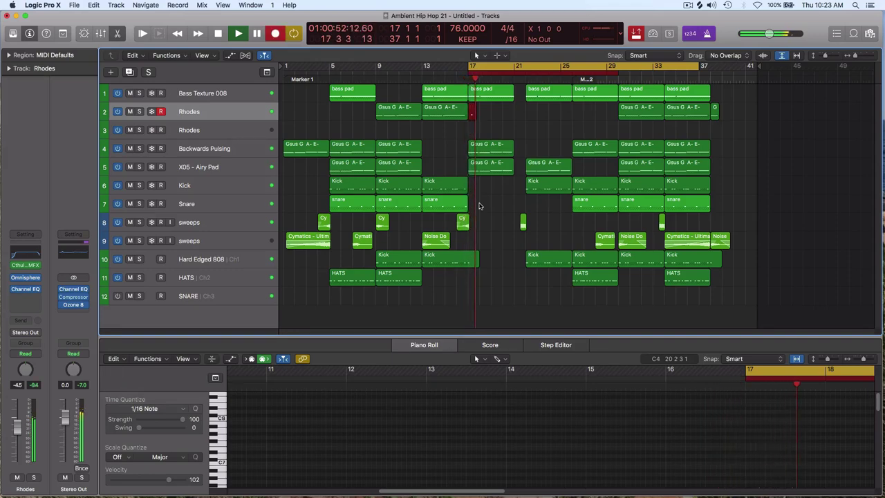
pyautogui.press('super+z')
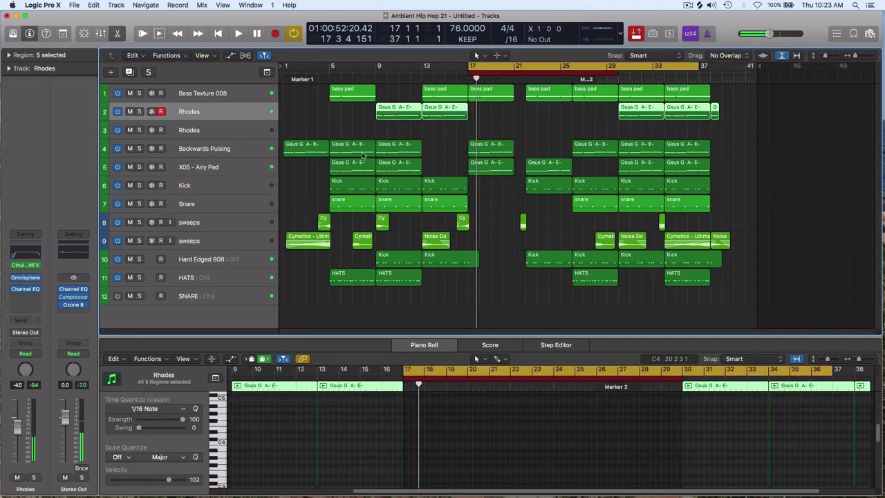
# Step: Record a melody on the duplicated Rhodes track across bars 17 to 30 and quantize all its notes to 1/16
pyautogui.click(250, 130)
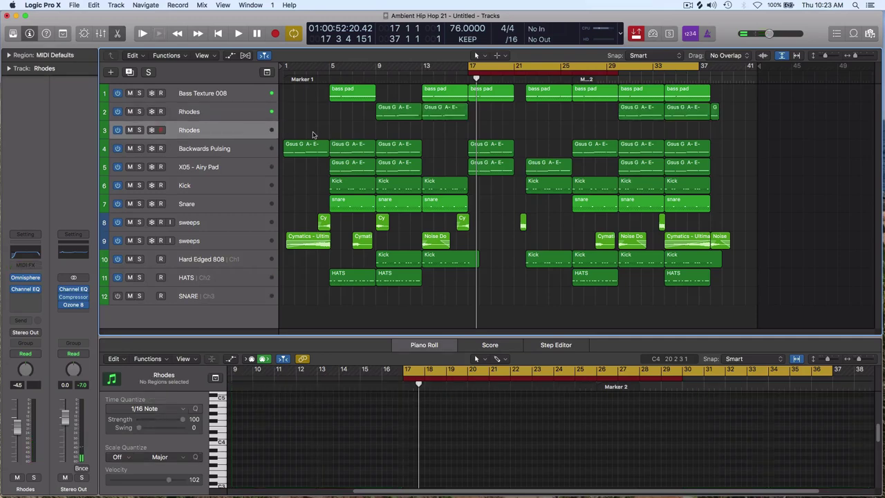
pyautogui.press('space')
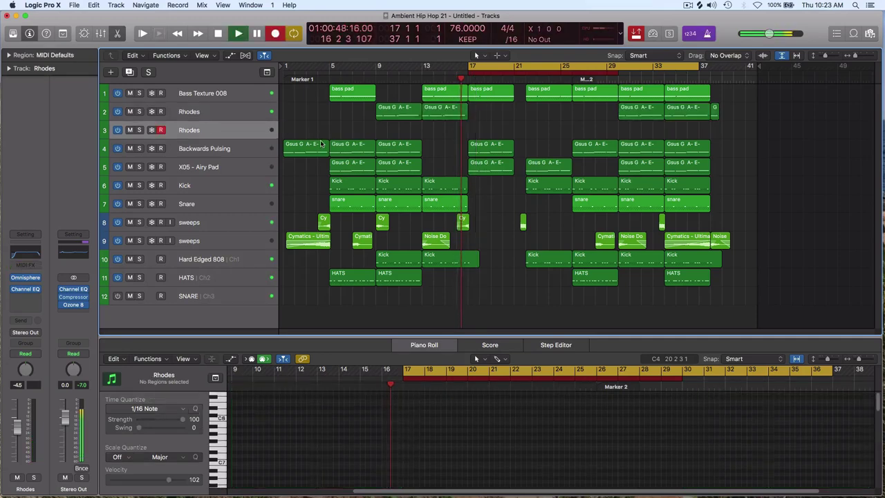
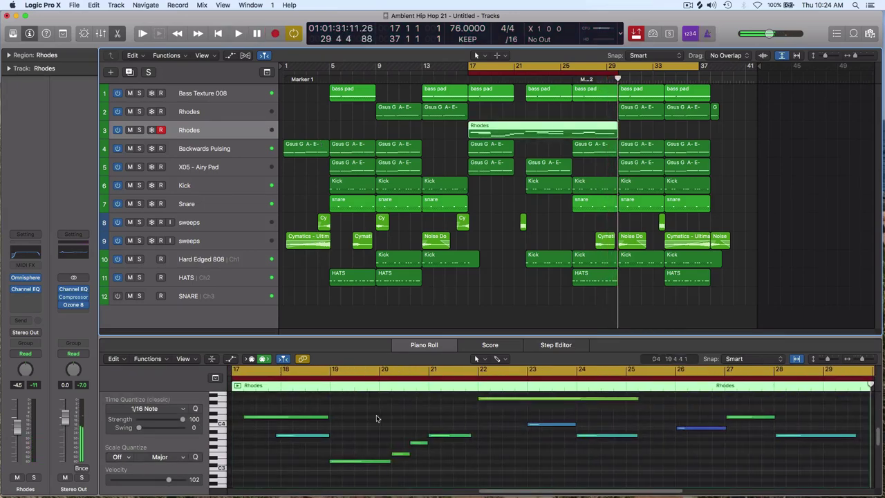
pyautogui.click(377, 419)
pyautogui.press('super+a')
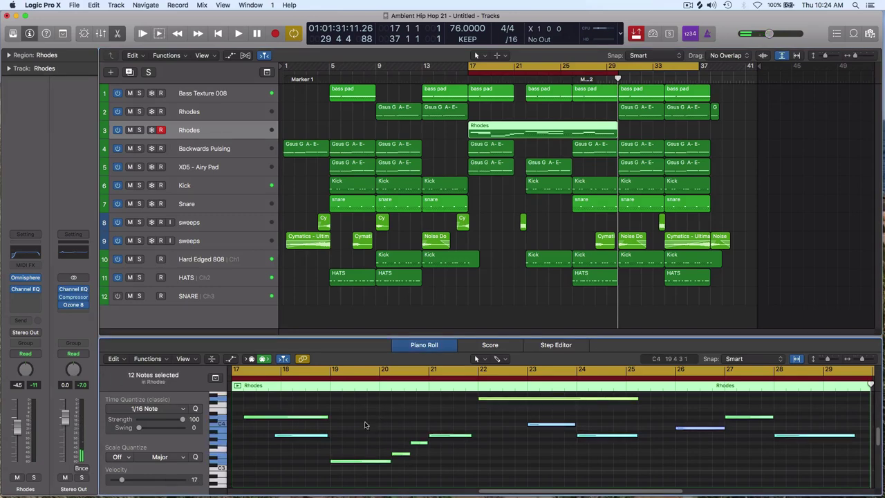
pyautogui.click(364, 426)
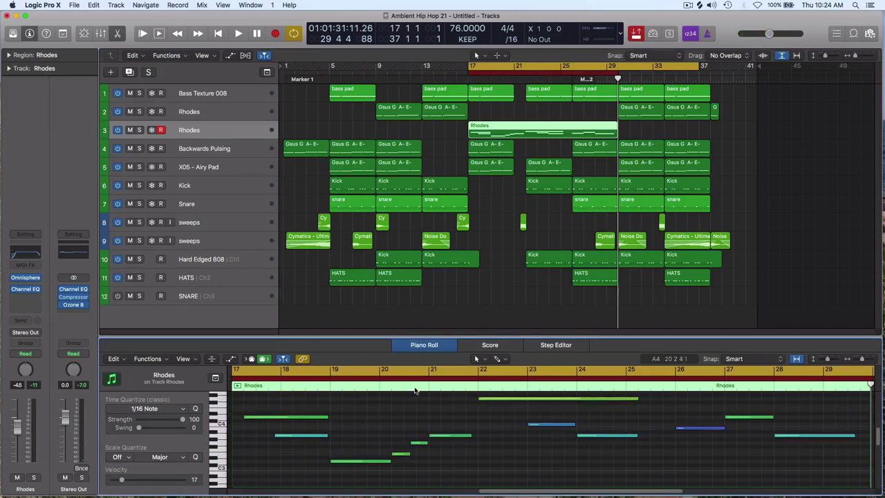
# Step: Play the new Rhodes melody from bar 17 and align the start of its second note with bar 18
pyautogui.press('space')
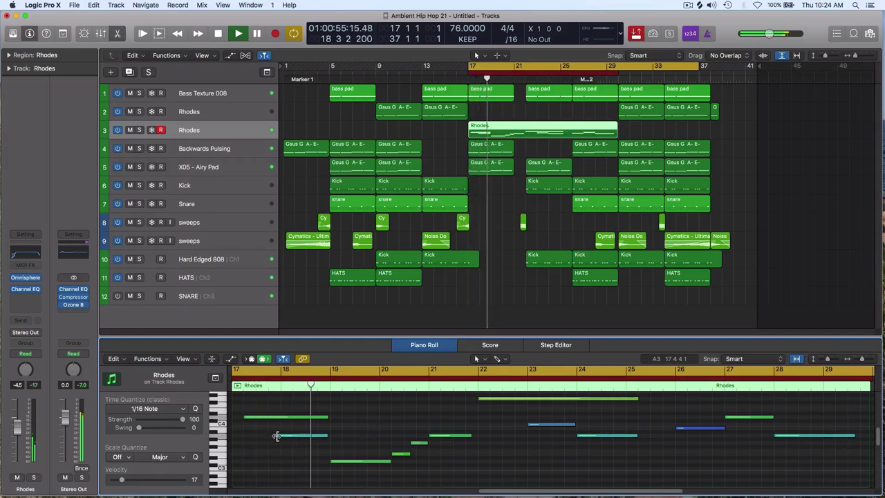
pyautogui.moveTo(276, 435); pyautogui.dragTo(281, 435)
pyautogui.click(353, 436)
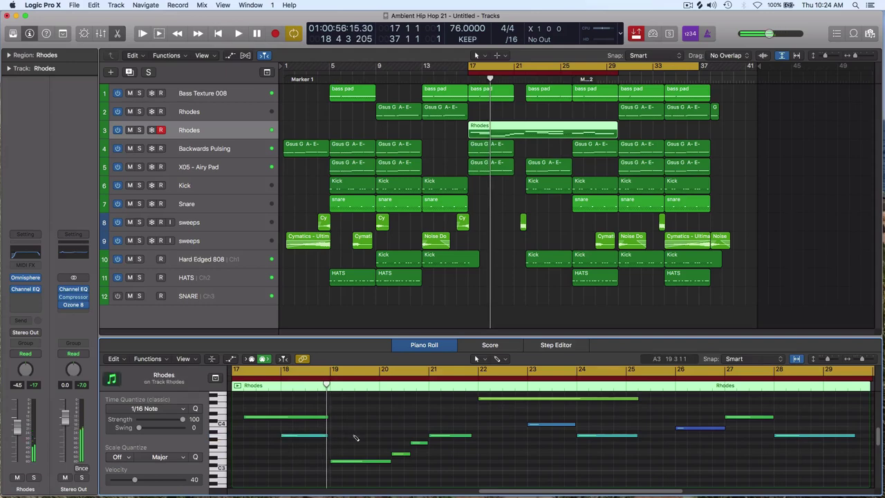
# Step: Set all notes of the new Rhodes melody to a uniform velocity of 20 while auditioning it
pyautogui.press('super+a')
pyautogui.moveTo(122, 480); pyautogui.dragTo(144, 482)
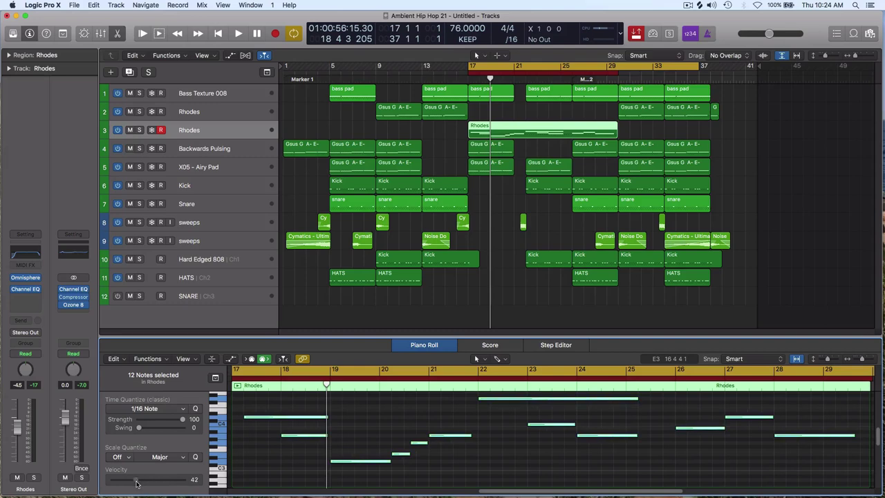
pyautogui.click(260, 471)
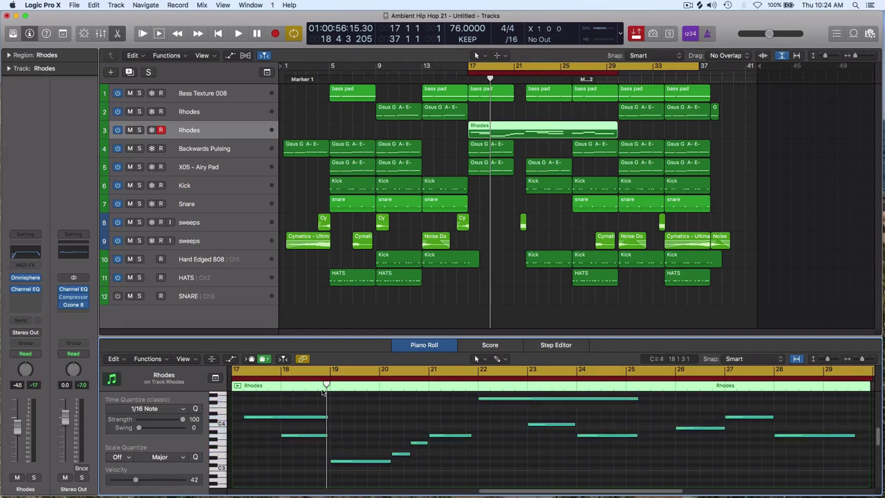
pyautogui.press('space')
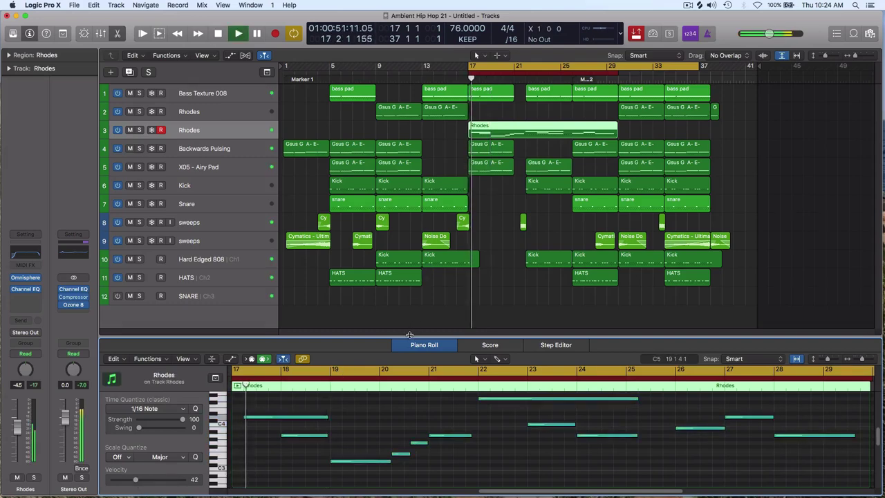
pyautogui.press('super+a')
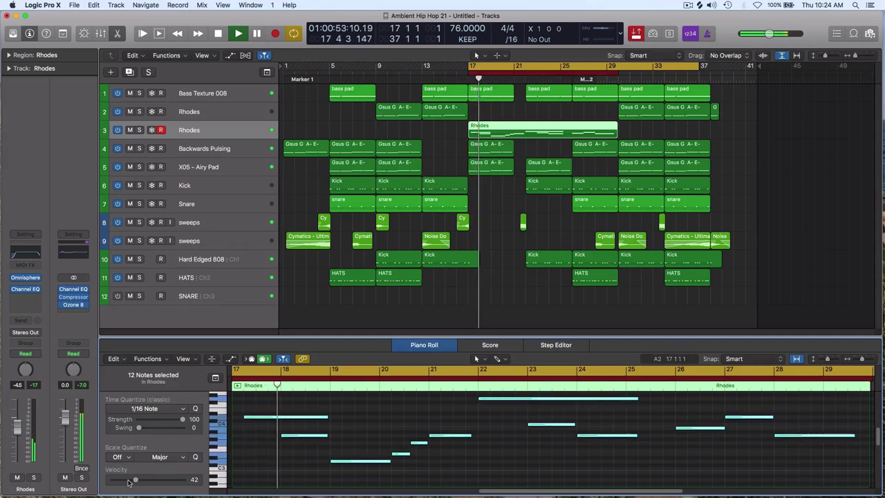
pyautogui.click(255, 467)
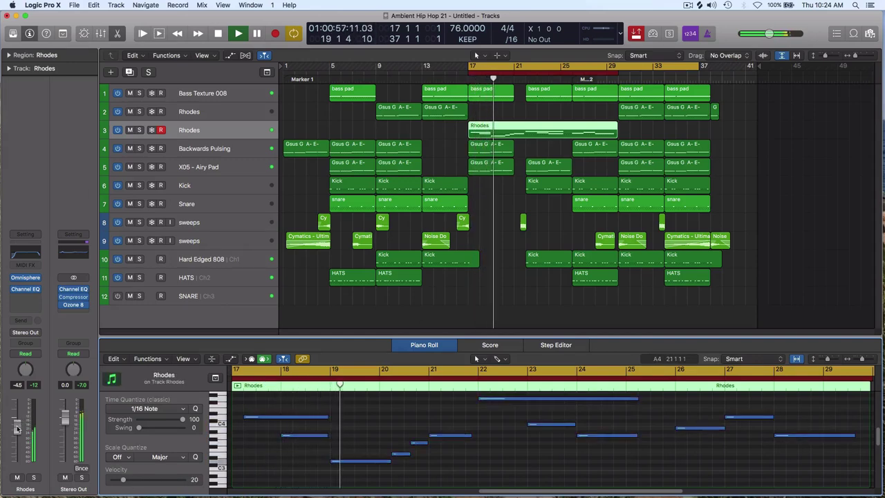
# Step: Lower the duplicated Rhodes track's volume to -6.0 dB and add a send to the Bus 4 Delay
pyautogui.click(22, 320)
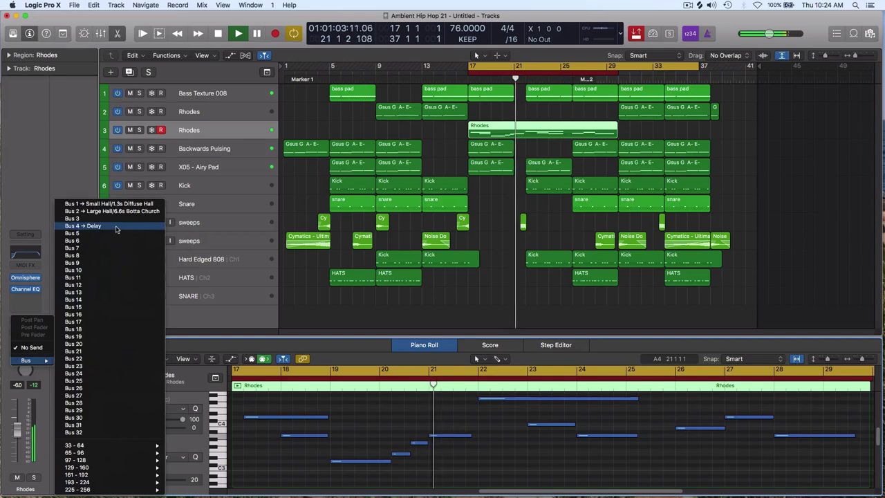
pyautogui.click(41, 350)
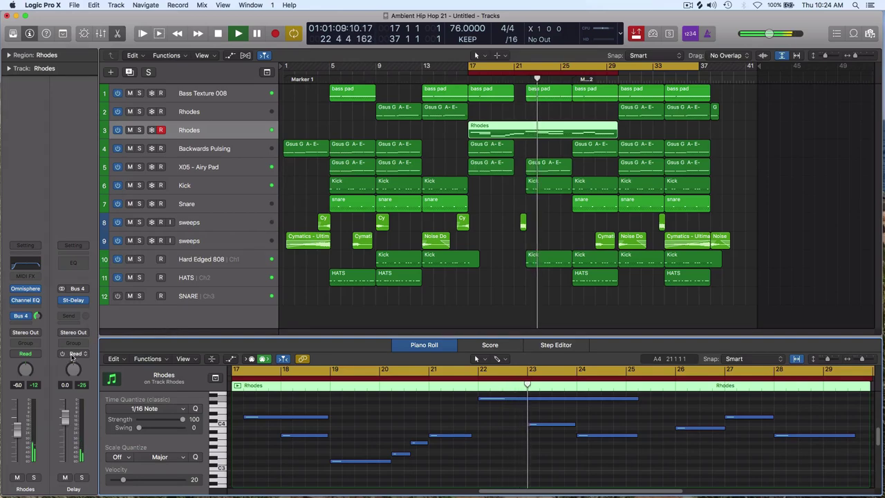
pyautogui.press('space')
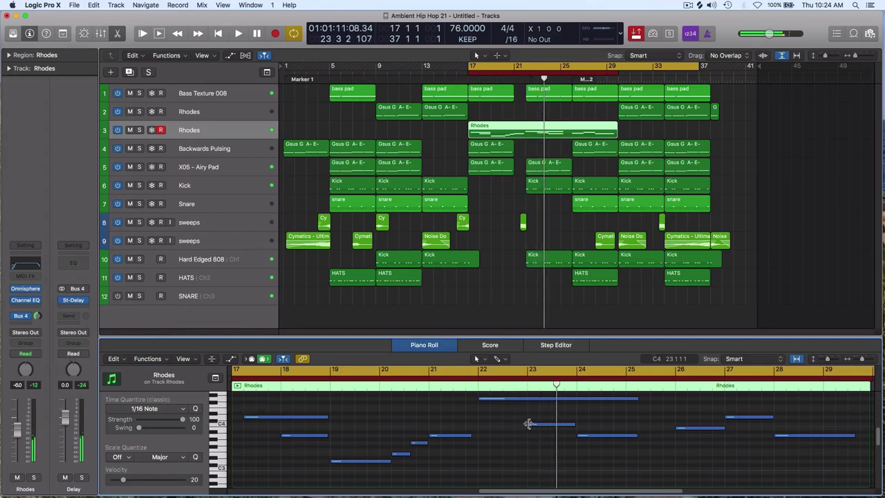
# Step: Raise the melody note at bar 23 from C4 to D4 and play from bar 22 with the cycle off
pyautogui.click(539, 426)
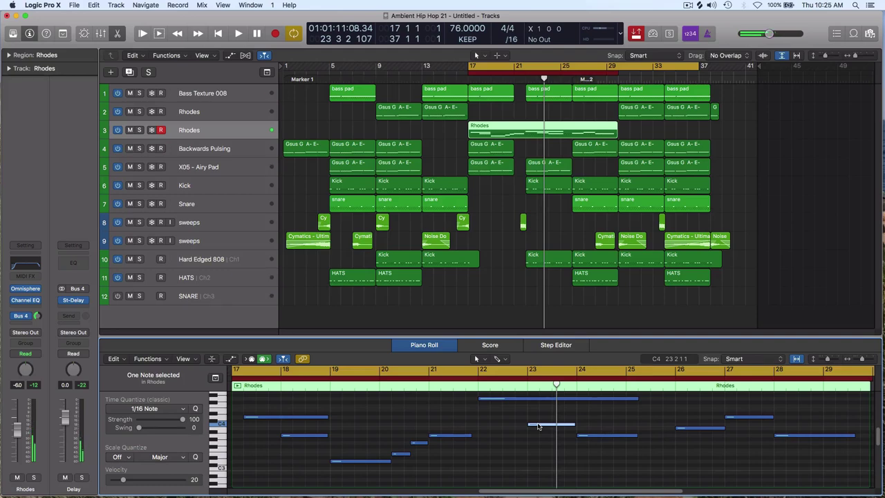
pyautogui.moveTo(539, 426); pyautogui.dragTo(538, 418)
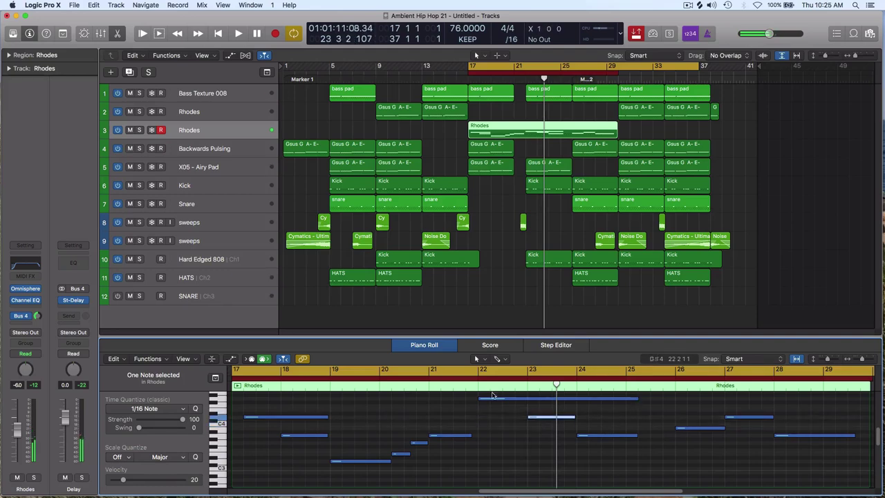
pyautogui.press('c')
pyautogui.click(481, 386)
pyautogui.press('space')
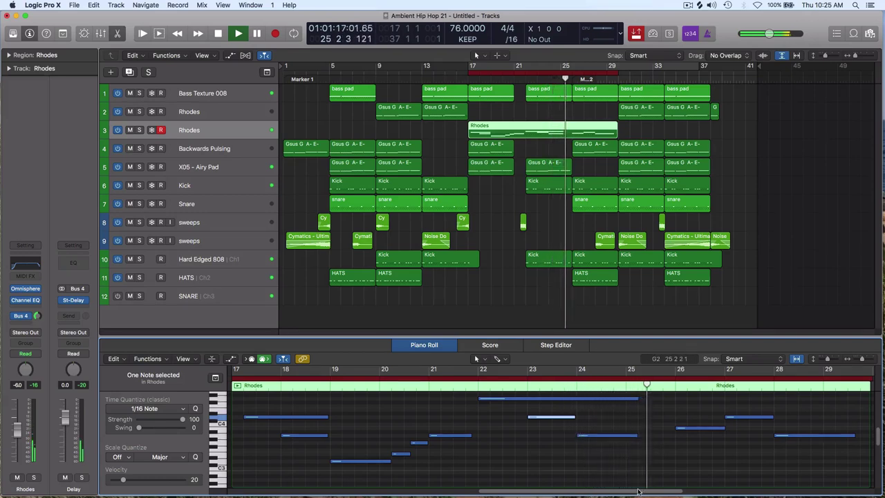
# Step: Listen through the rest of the arrangement, turn Autopunch off, and open the mixer
pyautogui.hscroll(5, 638, 488)
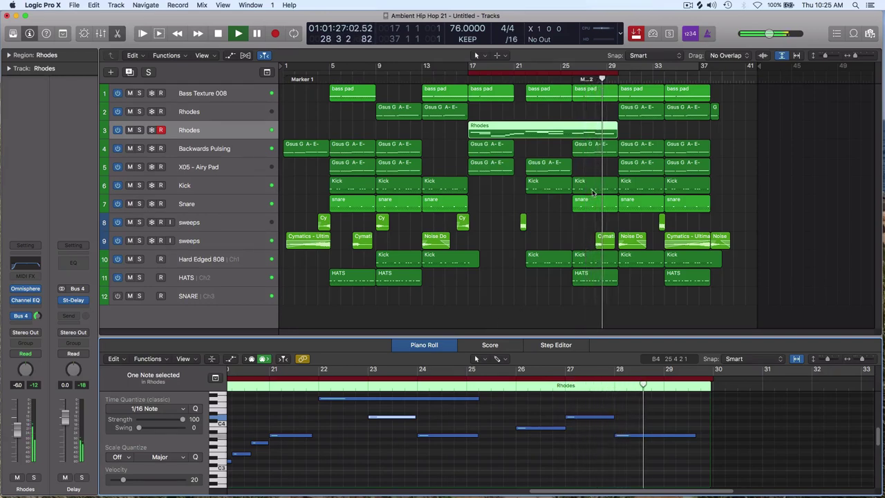
pyautogui.scroll(-1, 636, 228)
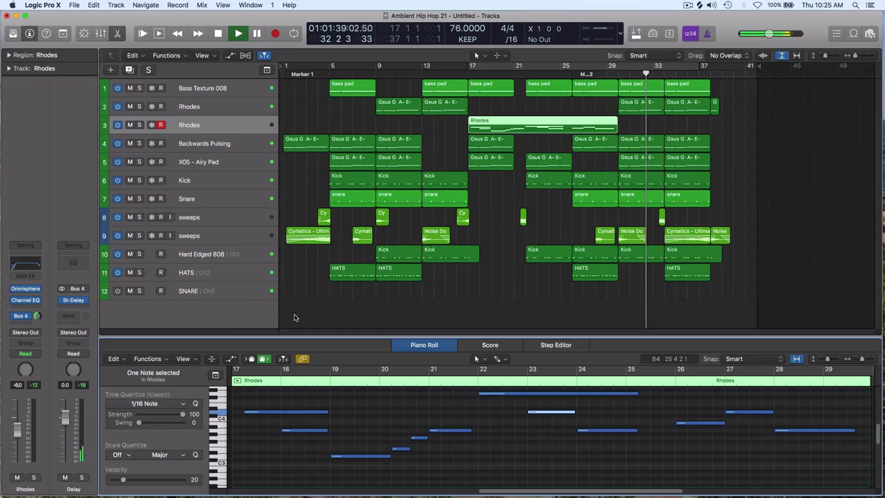
pyautogui.press('super+2')
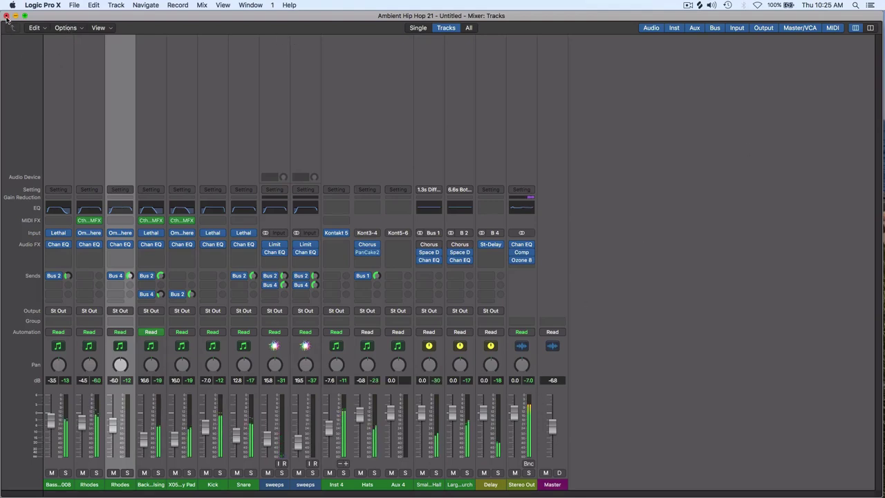
# Step: Close the mixer, hide the piano roll, and listen to the arrangement's ending before stopping playback
pyautogui.press('super+w')
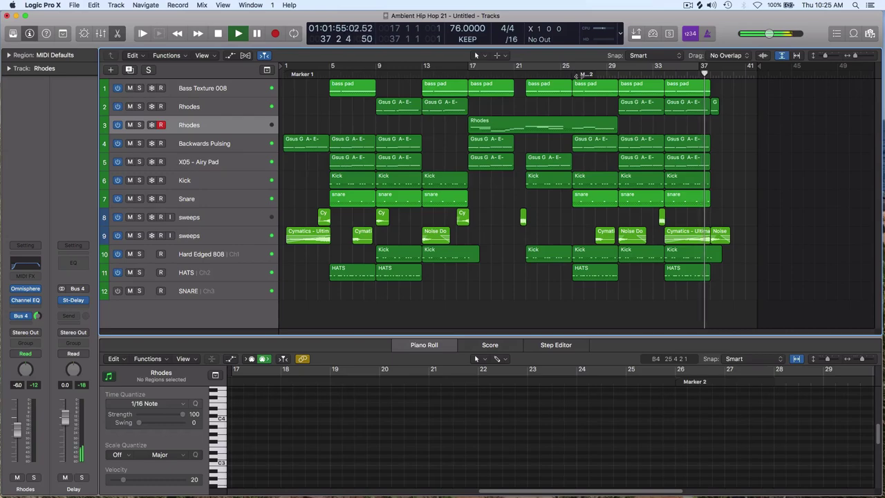
pyautogui.press('p')
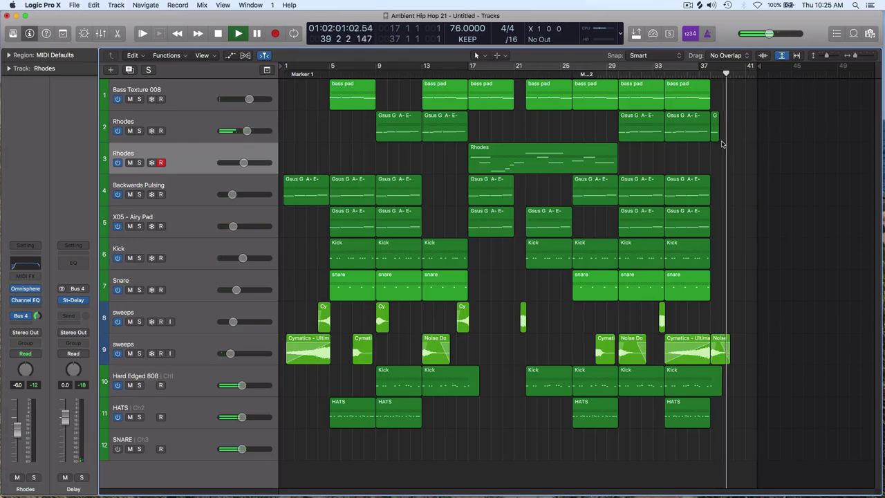
pyautogui.press('space')
# Step: Extend the final Rhodes region at bar 38 to bar 39 and lengthen its C2 note to nearly the region's end
pyautogui.click(716, 136)
pyautogui.press('p')
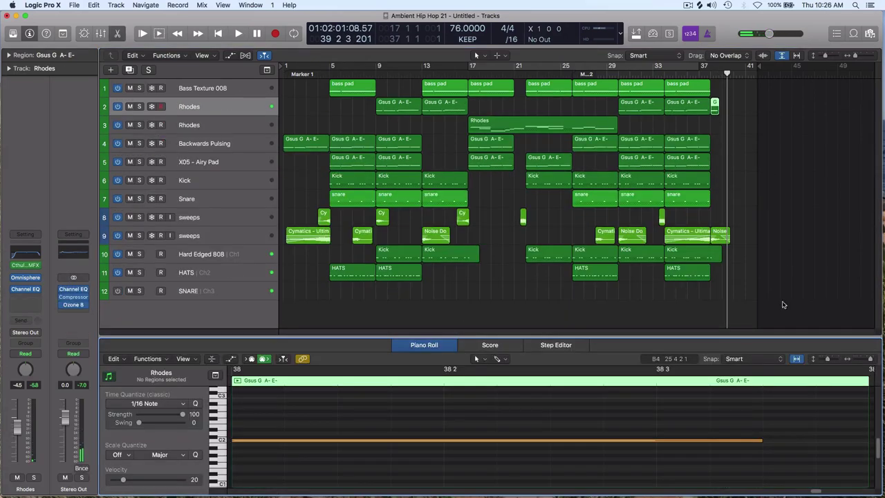
pyautogui.moveTo(866, 361); pyautogui.dragTo(861, 361)
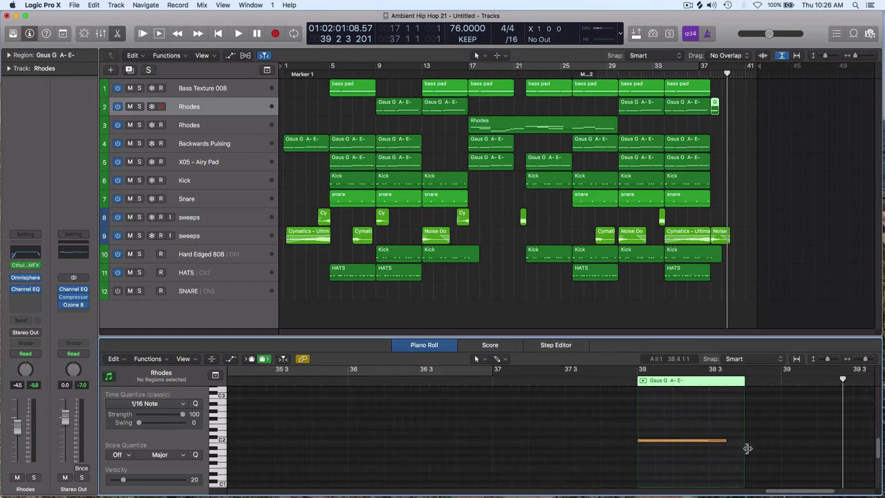
pyautogui.moveTo(747, 448); pyautogui.dragTo(782, 447)
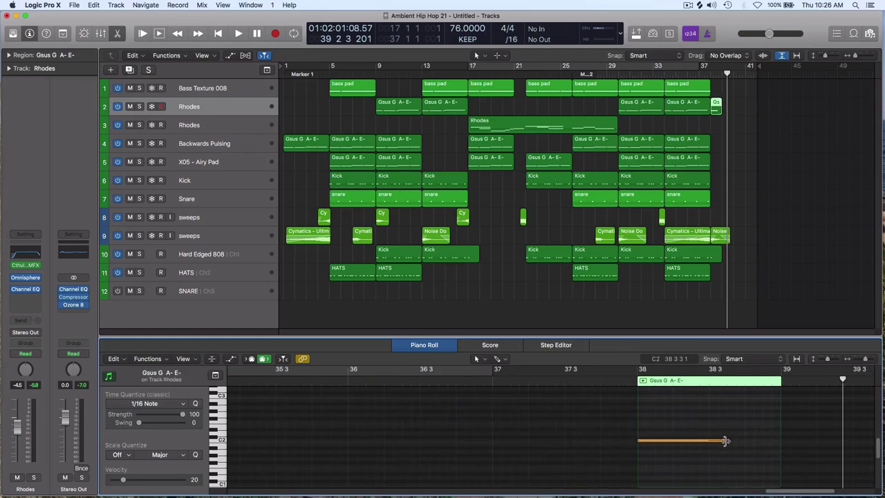
pyautogui.moveTo(725, 440); pyautogui.dragTo(777, 441)
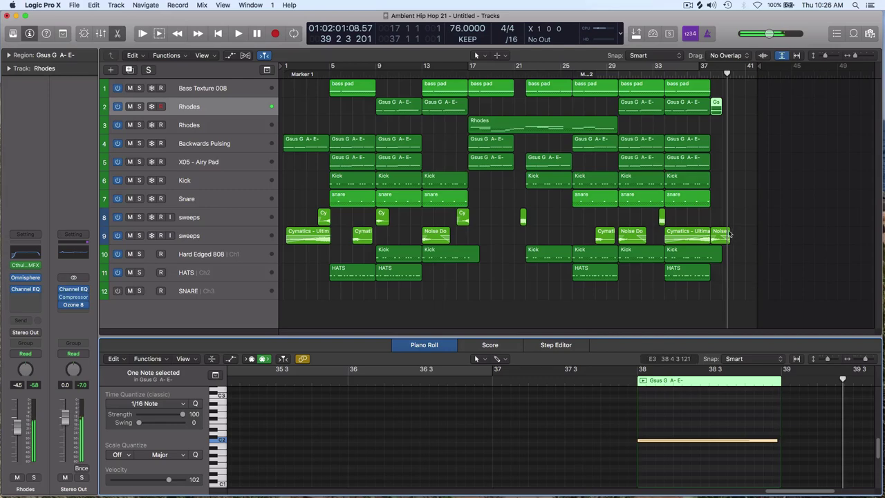
# Step: Raise the final Rhodes note at bar 38 to C#2 and play the ending from around bar 37
pyautogui.click(667, 440)
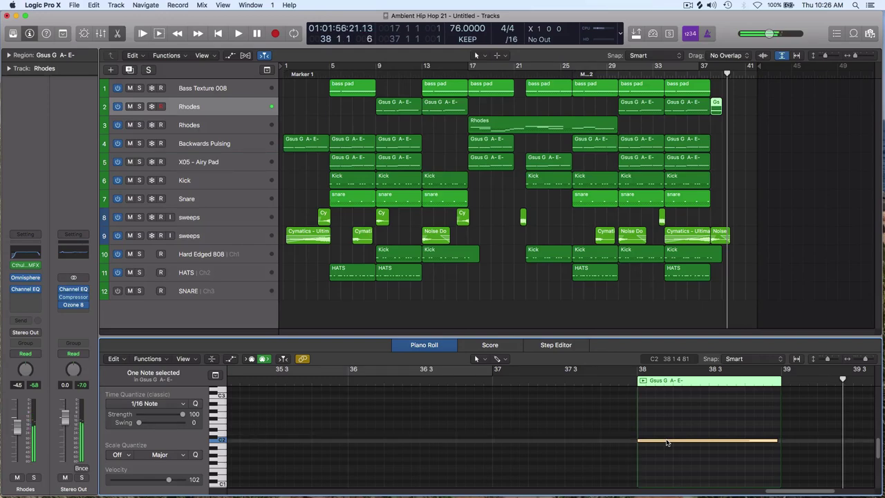
pyautogui.moveTo(667, 443); pyautogui.dragTo(668, 436)
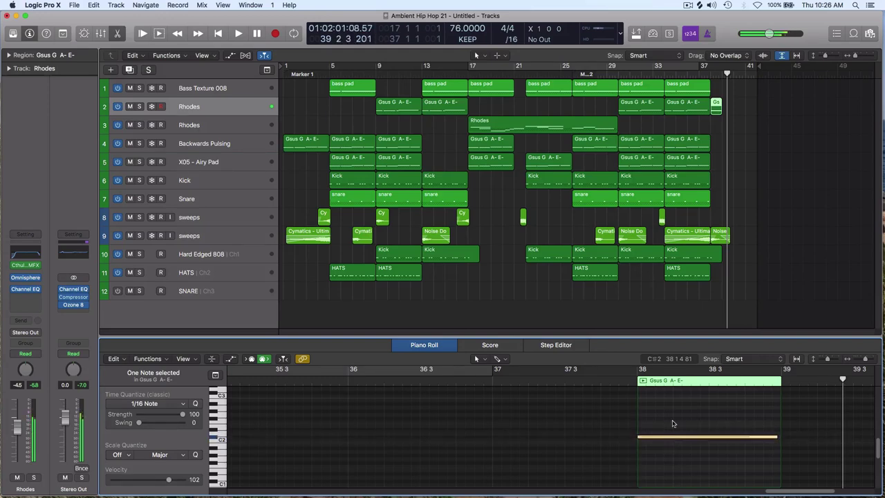
pyautogui.click(701, 80)
pyautogui.press('space')
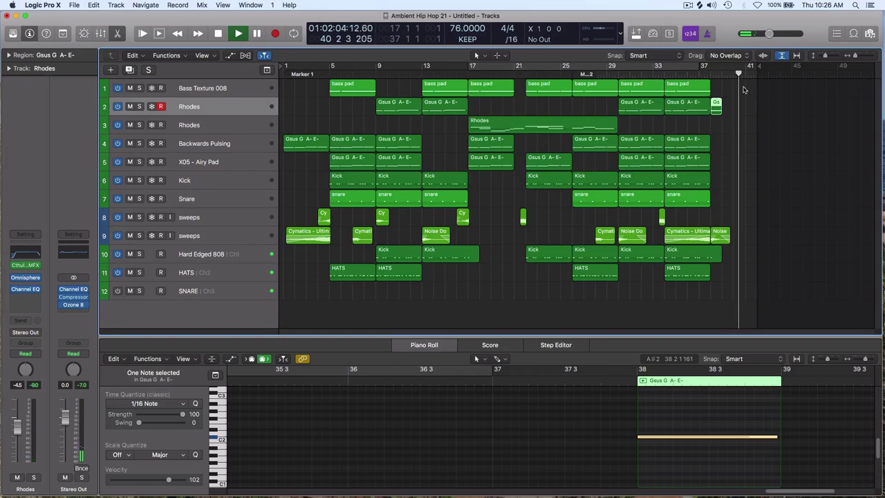
# Step: Stop playback, set the cycle range over the whole arrangement from bar 1 to bar 41, and deselect the regions
pyautogui.press('space')
pyautogui.moveTo(745, 69); pyautogui.dragTo(284, 67)
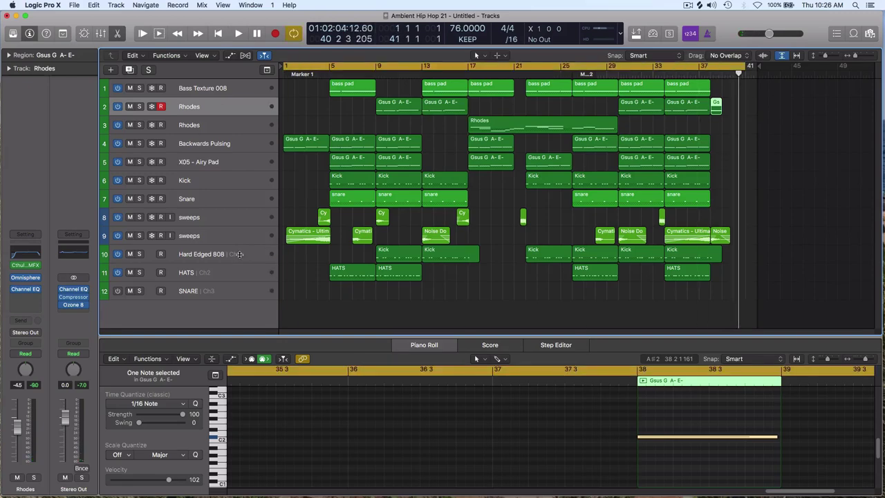
pyautogui.click(367, 319)
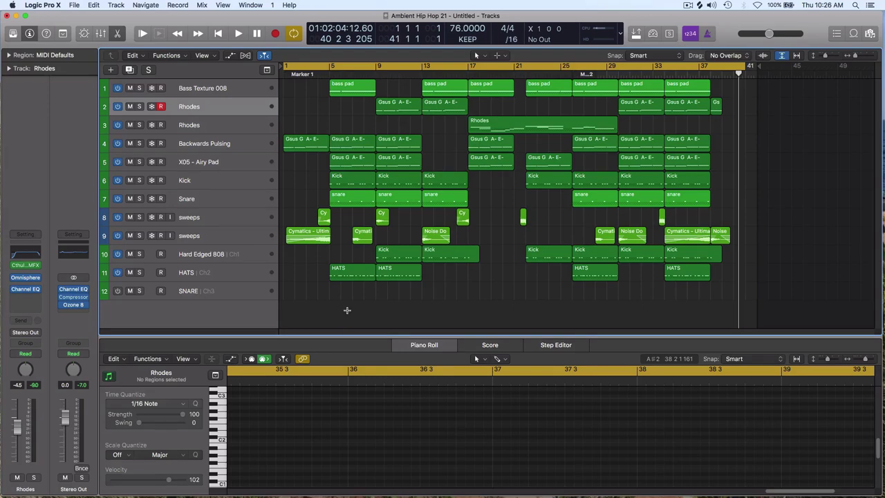
# Step: Switch to Finder and play a preview of Just One Hour.aif for comparison
pyautogui.press('super+Tab')
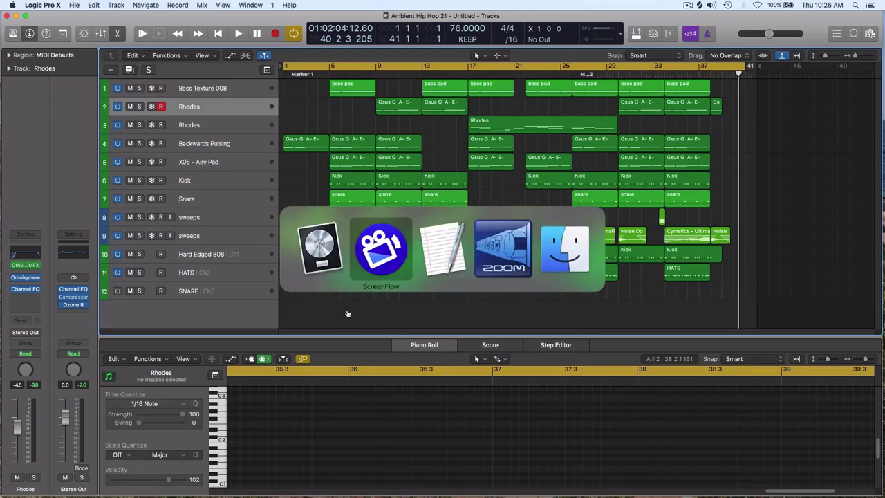
pyautogui.press('super+Tab')
pyautogui.press('super+Tab')
pyautogui.press('super+Tab')
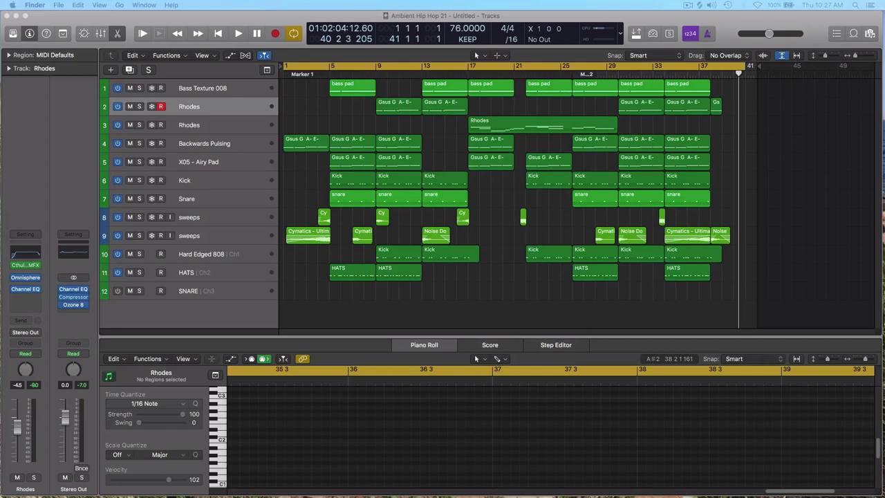
pyautogui.press('space')
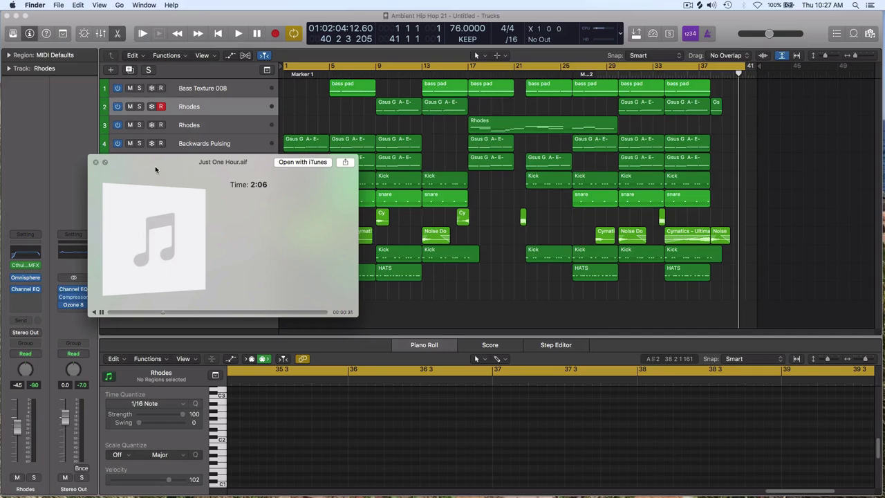
# Step: Close the audio preview, return to Logic Pro X, and play the arrangement from the beginning
pyautogui.click(95, 164)
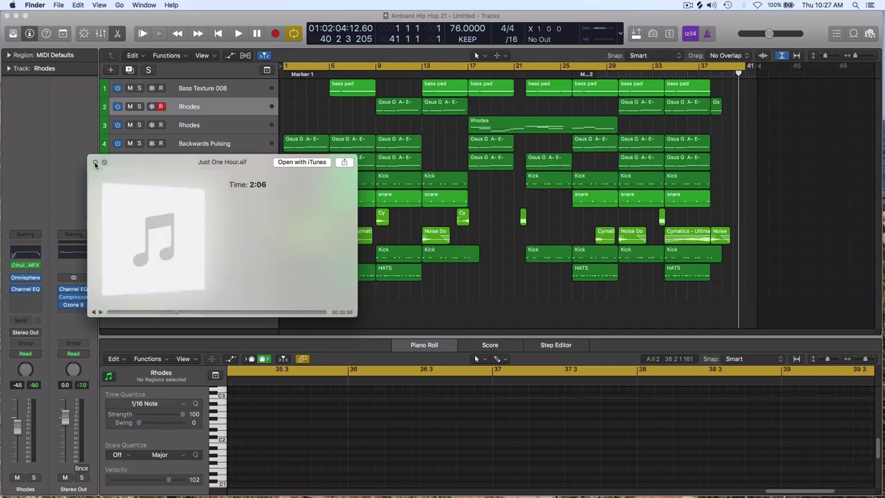
pyautogui.click(276, 19)
pyautogui.press('space')
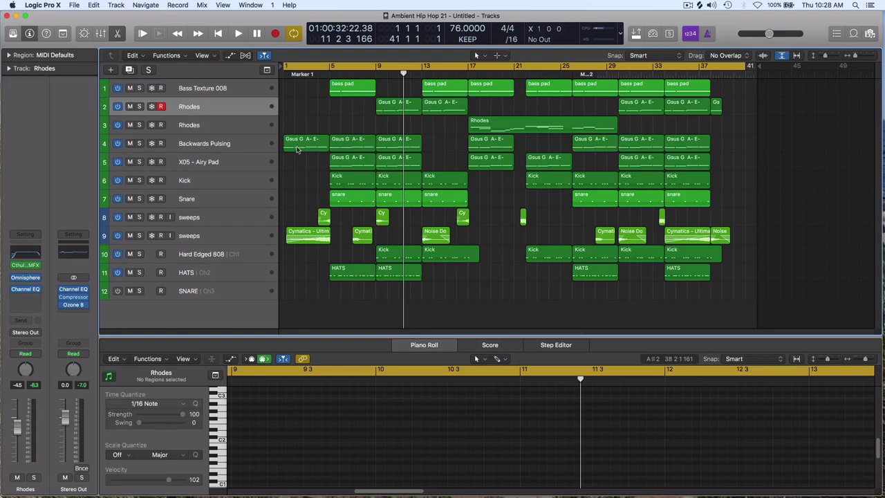
# Step: Try to transpose all notes in the Backwards Pulsing regions up three semitones
pyautogui.click(250, 144)
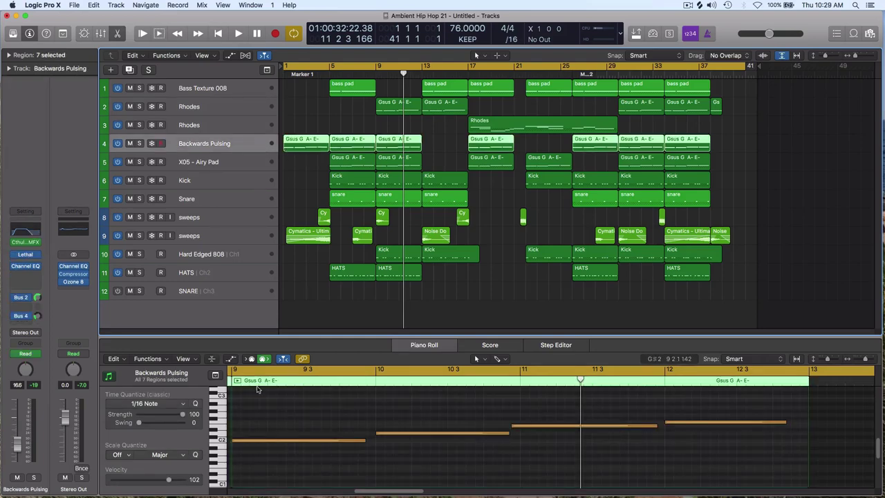
pyautogui.click(281, 426)
pyautogui.press('super+a')
pyautogui.hotkey('alt', 'Up')
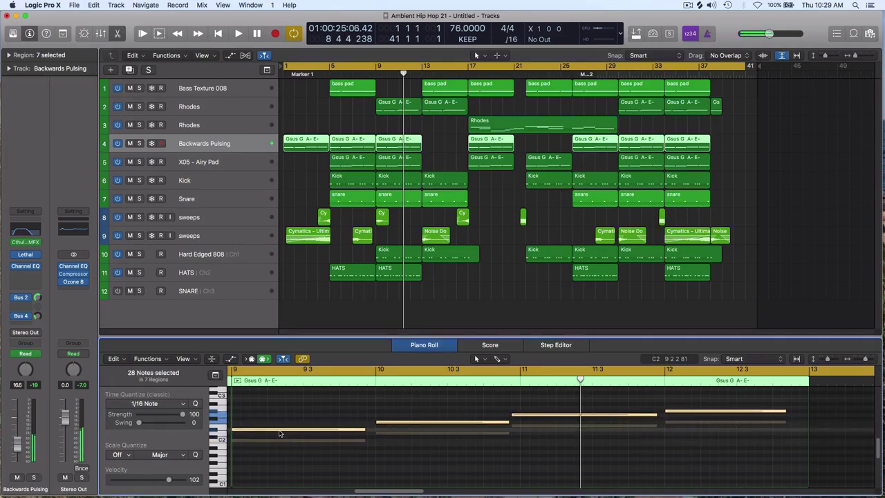
pyautogui.click(237, 136)
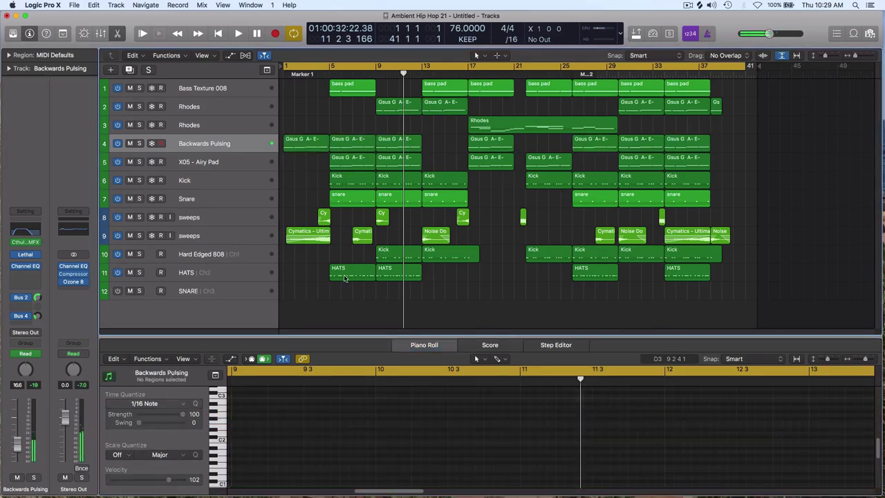
# Step: Select the regions of Bass Texture 008, both Rhodes, Backwards Pulsing, Airy Pad and Hard Edged 808 tracks, and clear the selection
pyautogui.click(224, 89)
pyautogui.keyDown('shift'); pyautogui.click(229, 161); pyautogui.keyUp('shift')
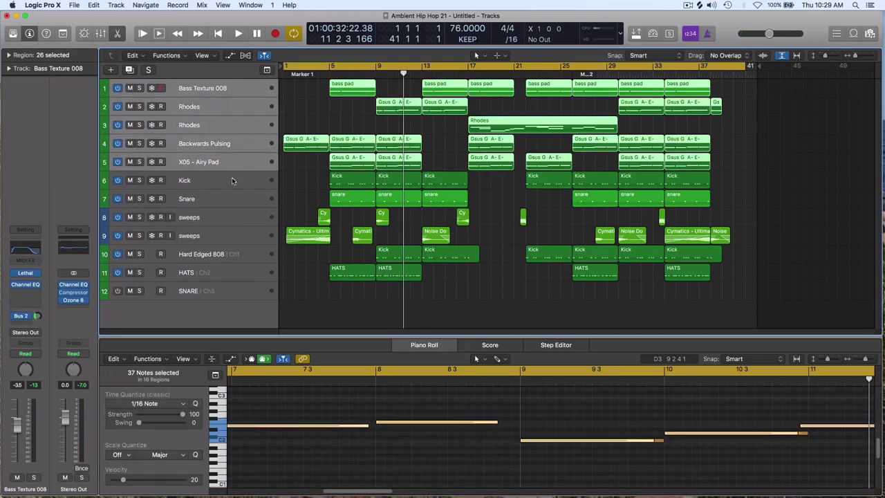
pyautogui.keyDown('super'); pyautogui.click(241, 254); pyautogui.keyUp('super')
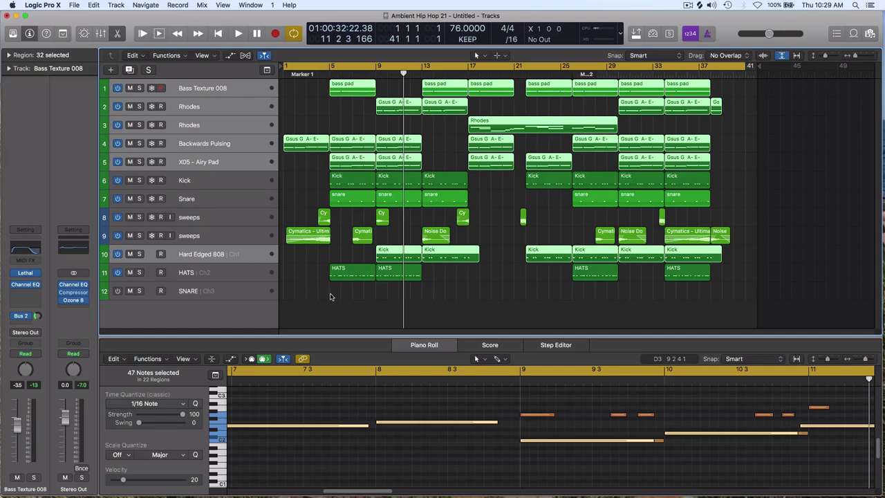
pyautogui.click(375, 311)
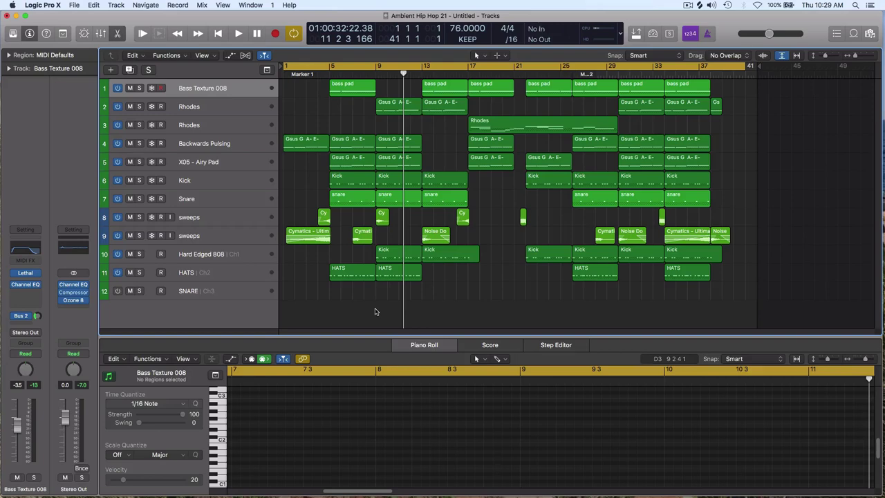